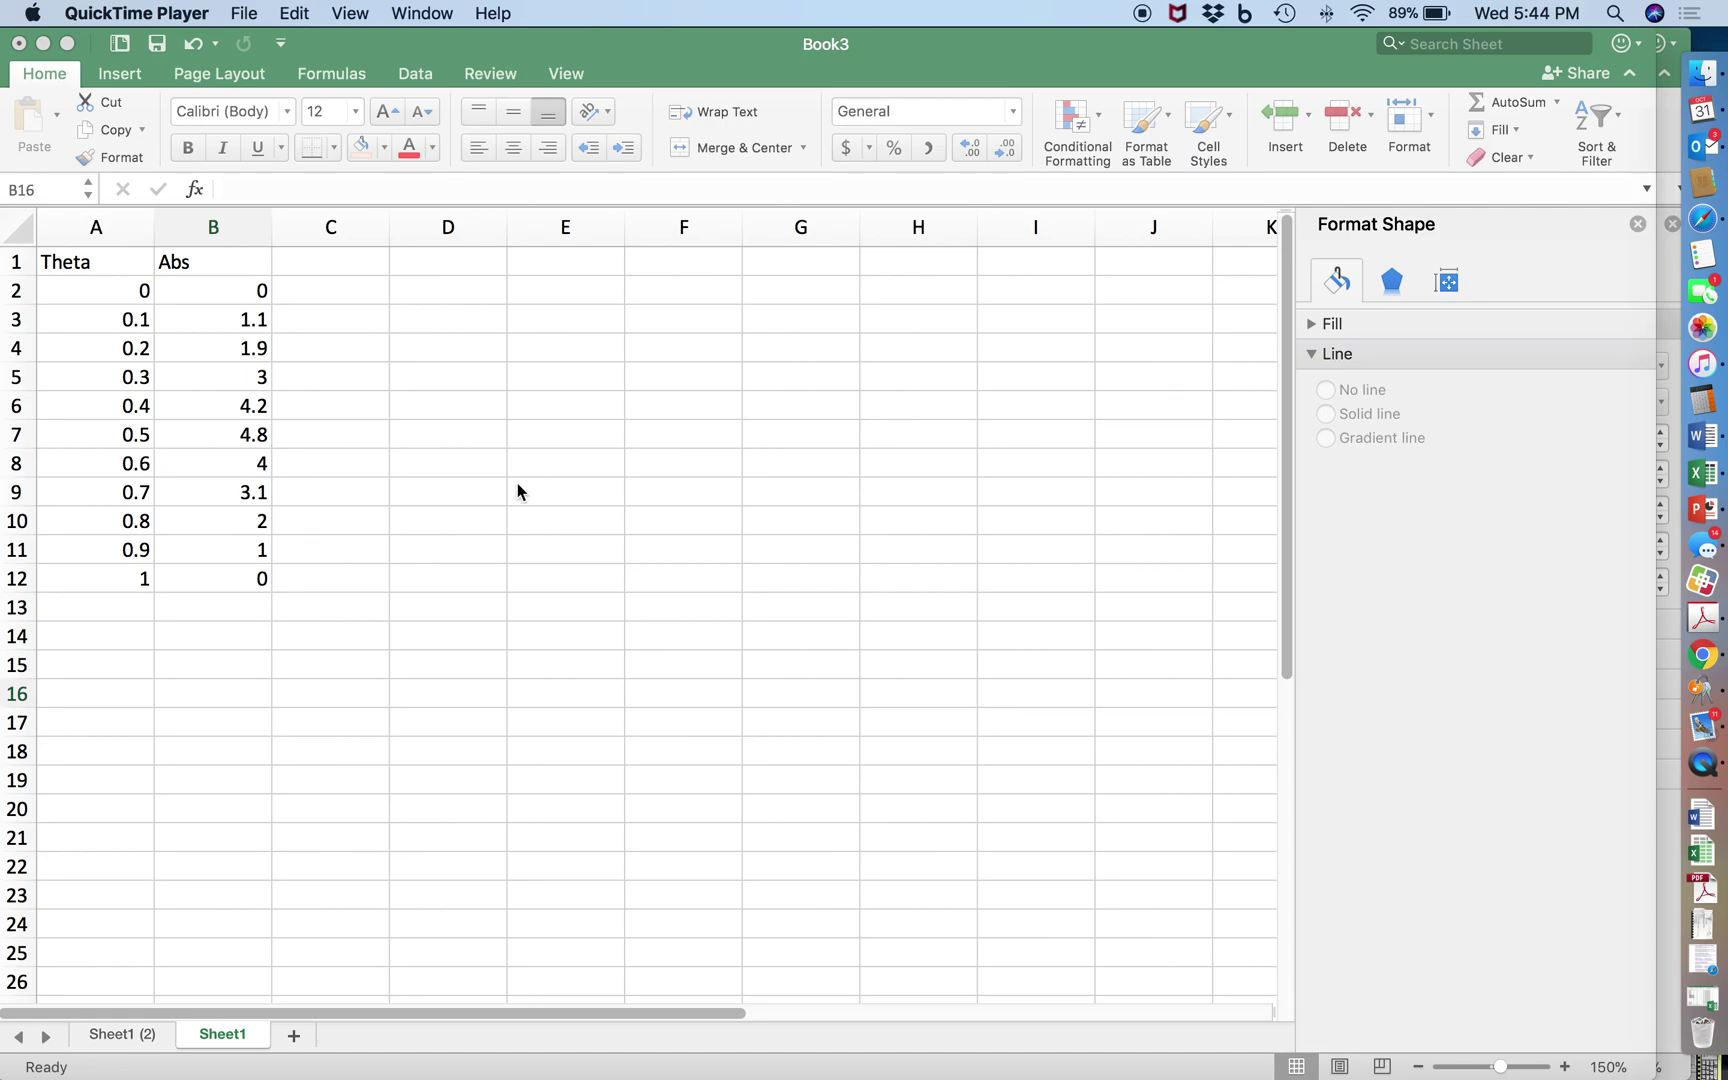
Step: Sort the data by Theta, smallest first
left_click(130, 383)
left_click(128, 380)
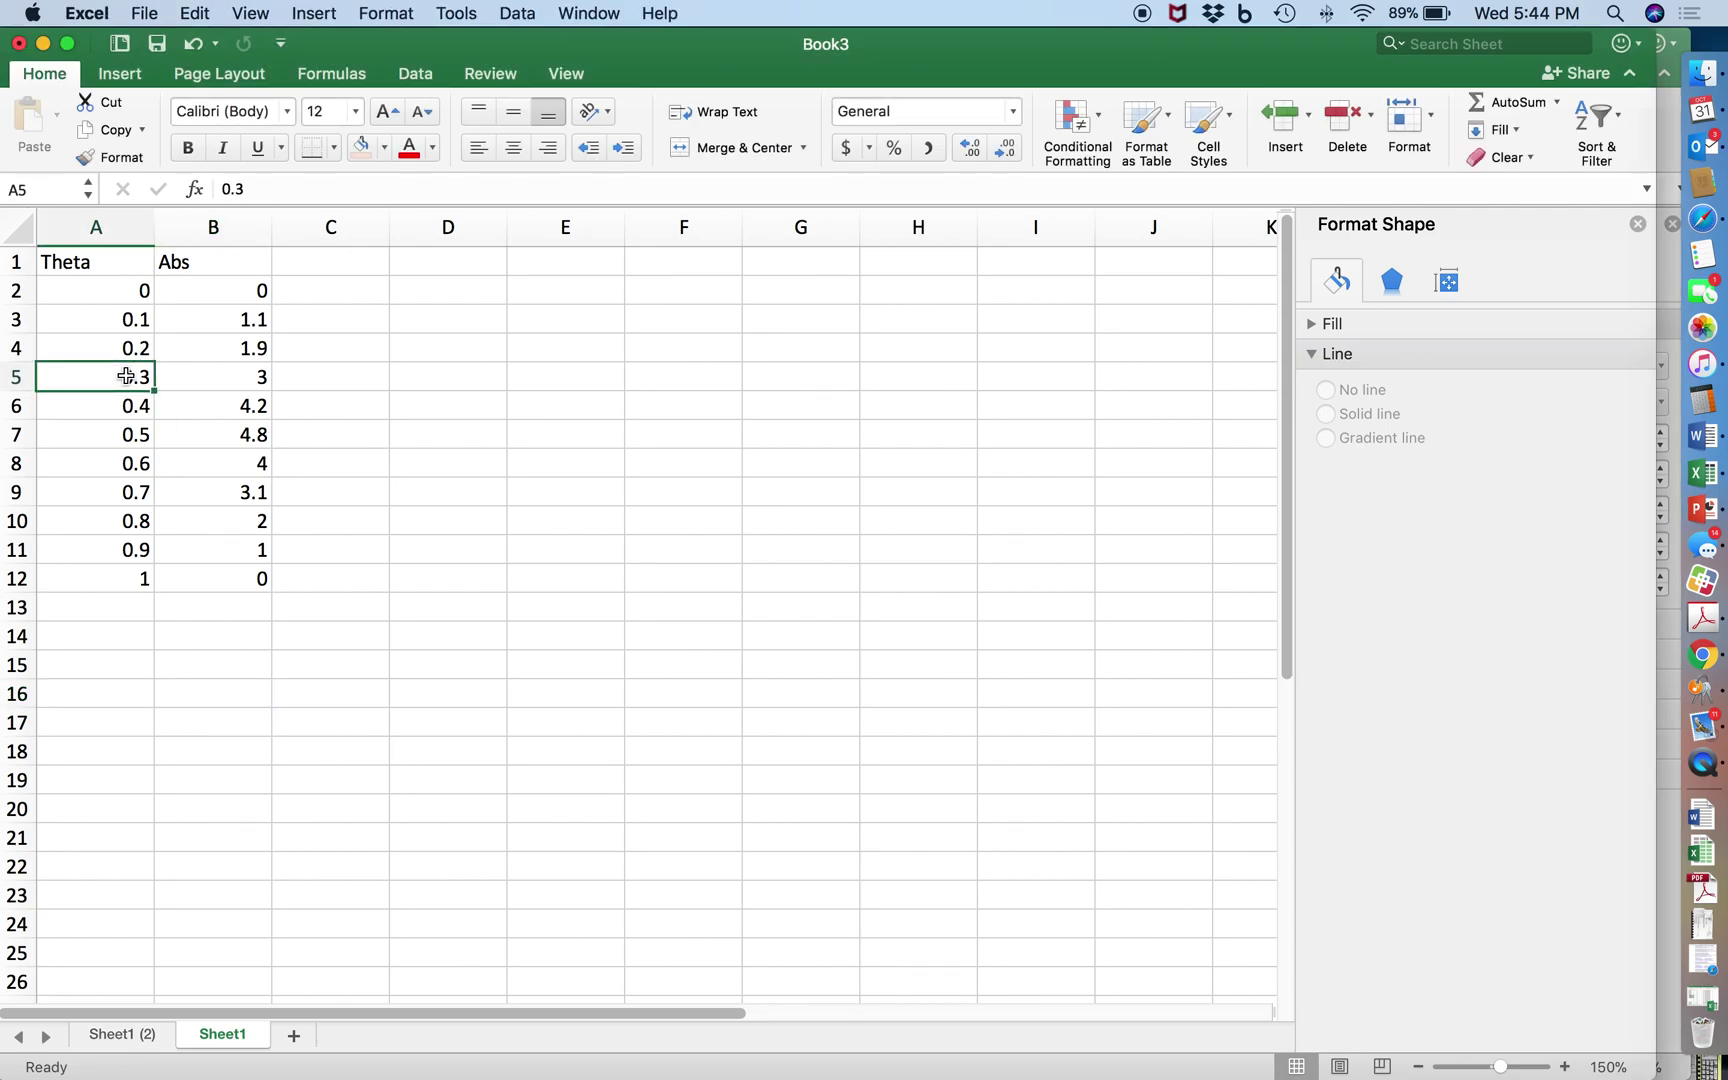
left_click(1620, 121)
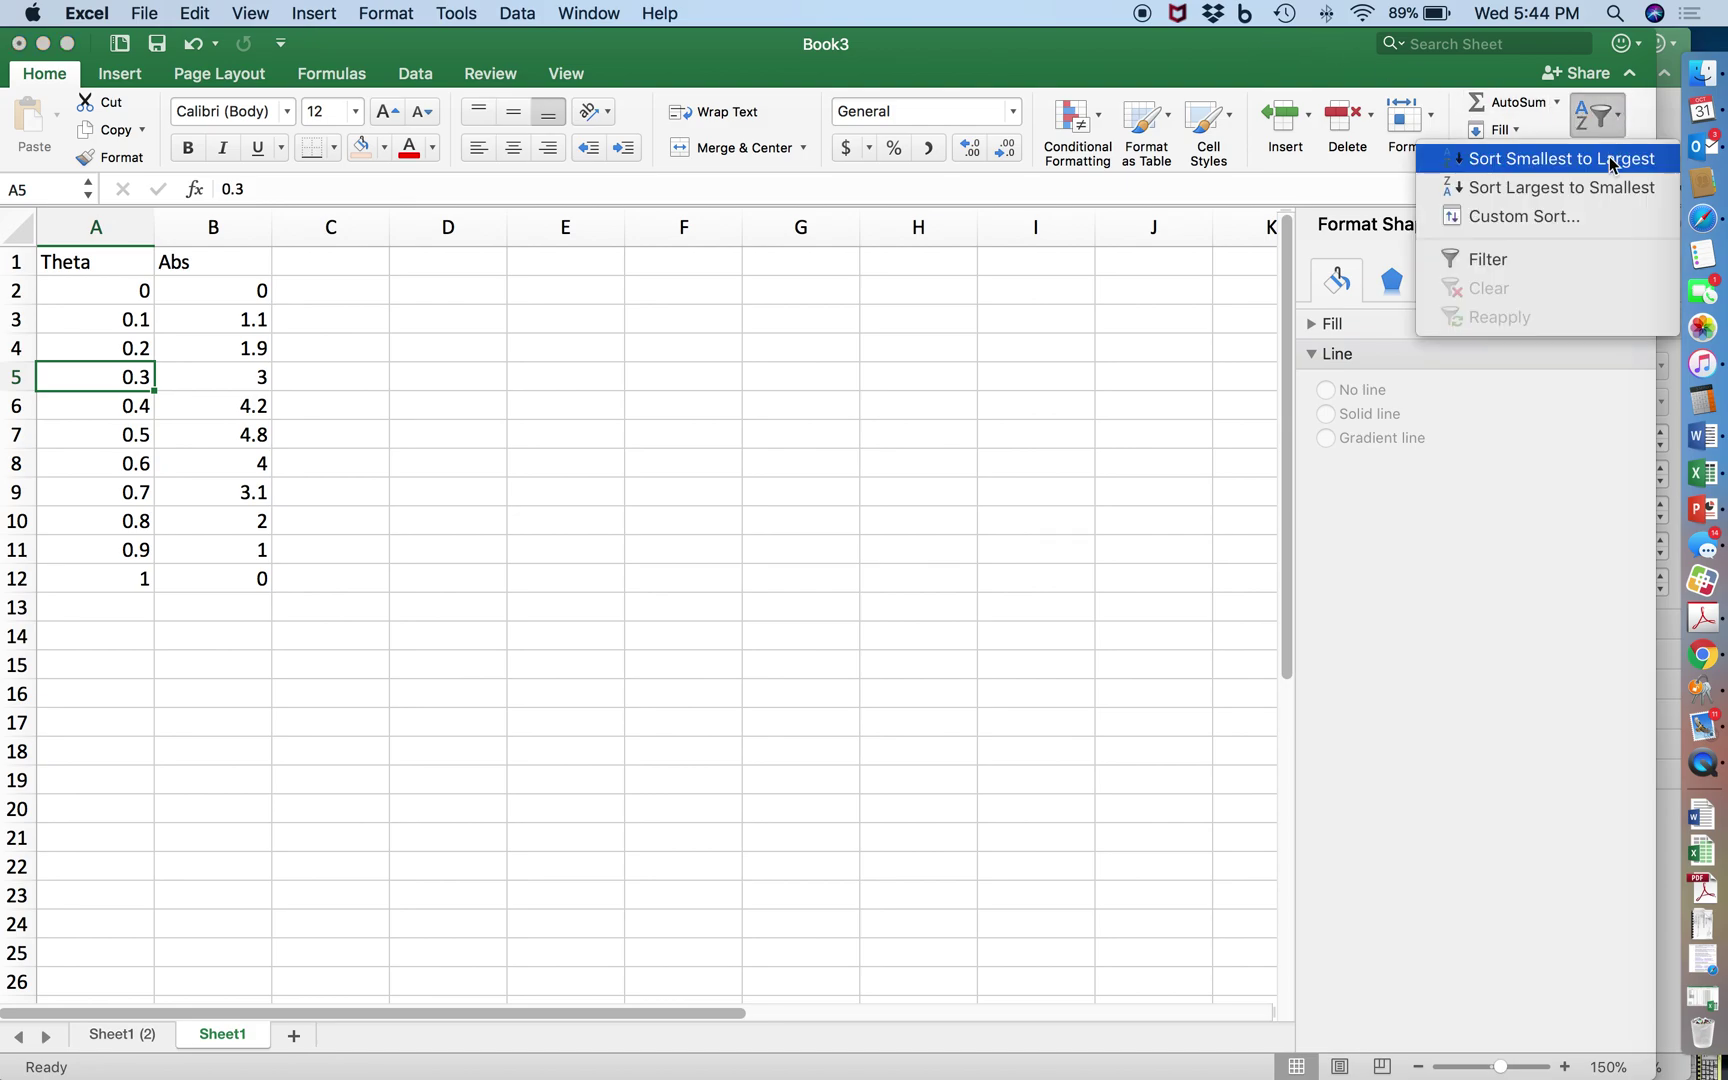
left_click(1612, 160)
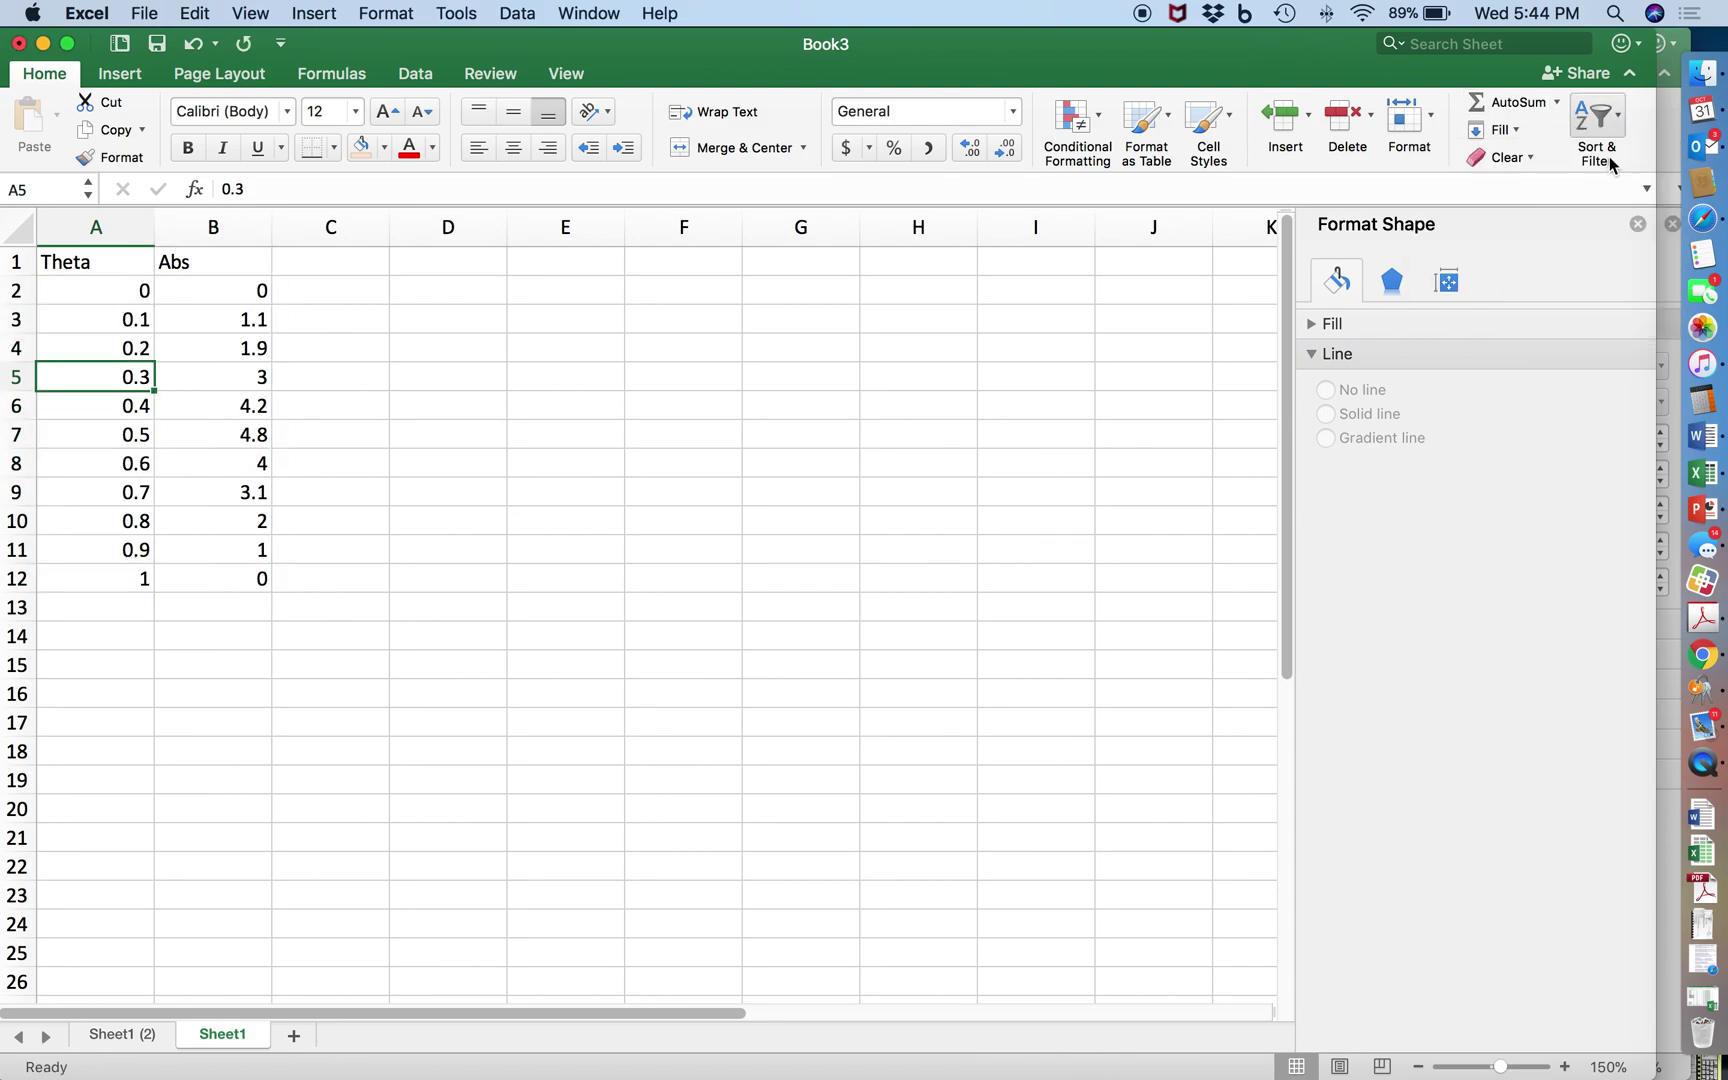
Step: Insert a markers-only scatter chart of Abs against Theta from A2:B12
left_click_drag(110, 292, 174, 573)
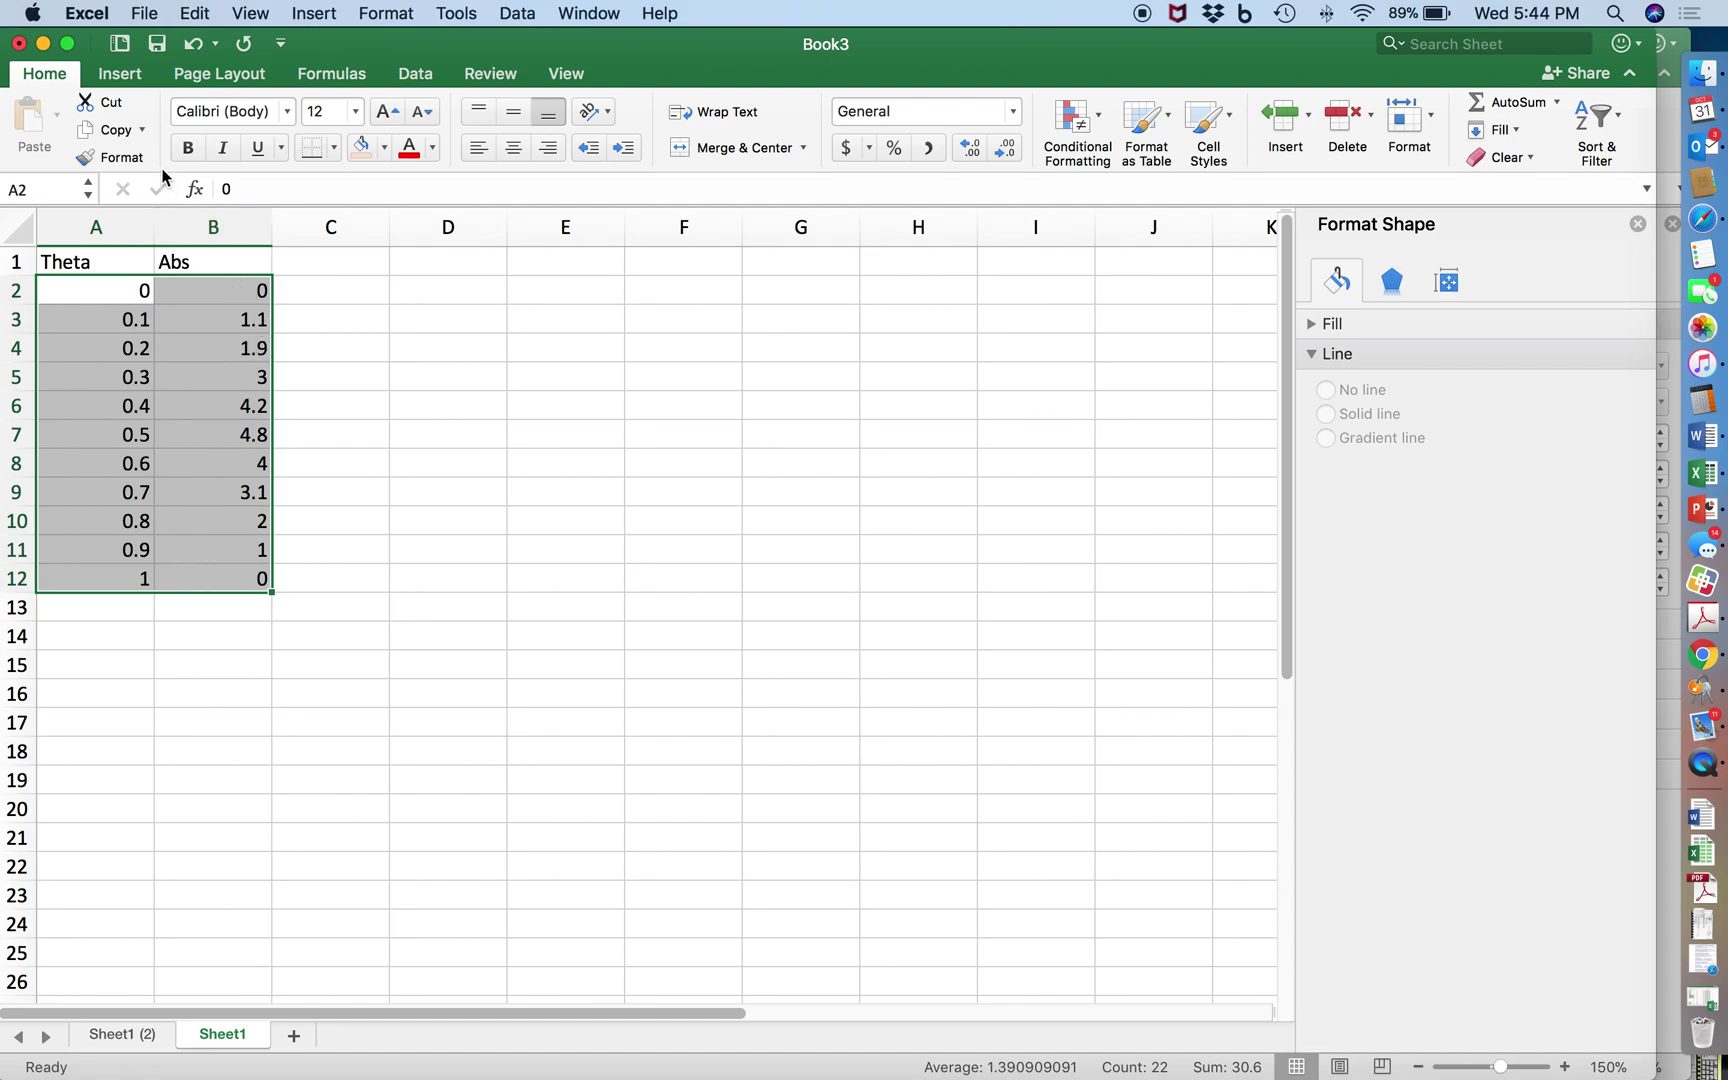
left_click(135, 80)
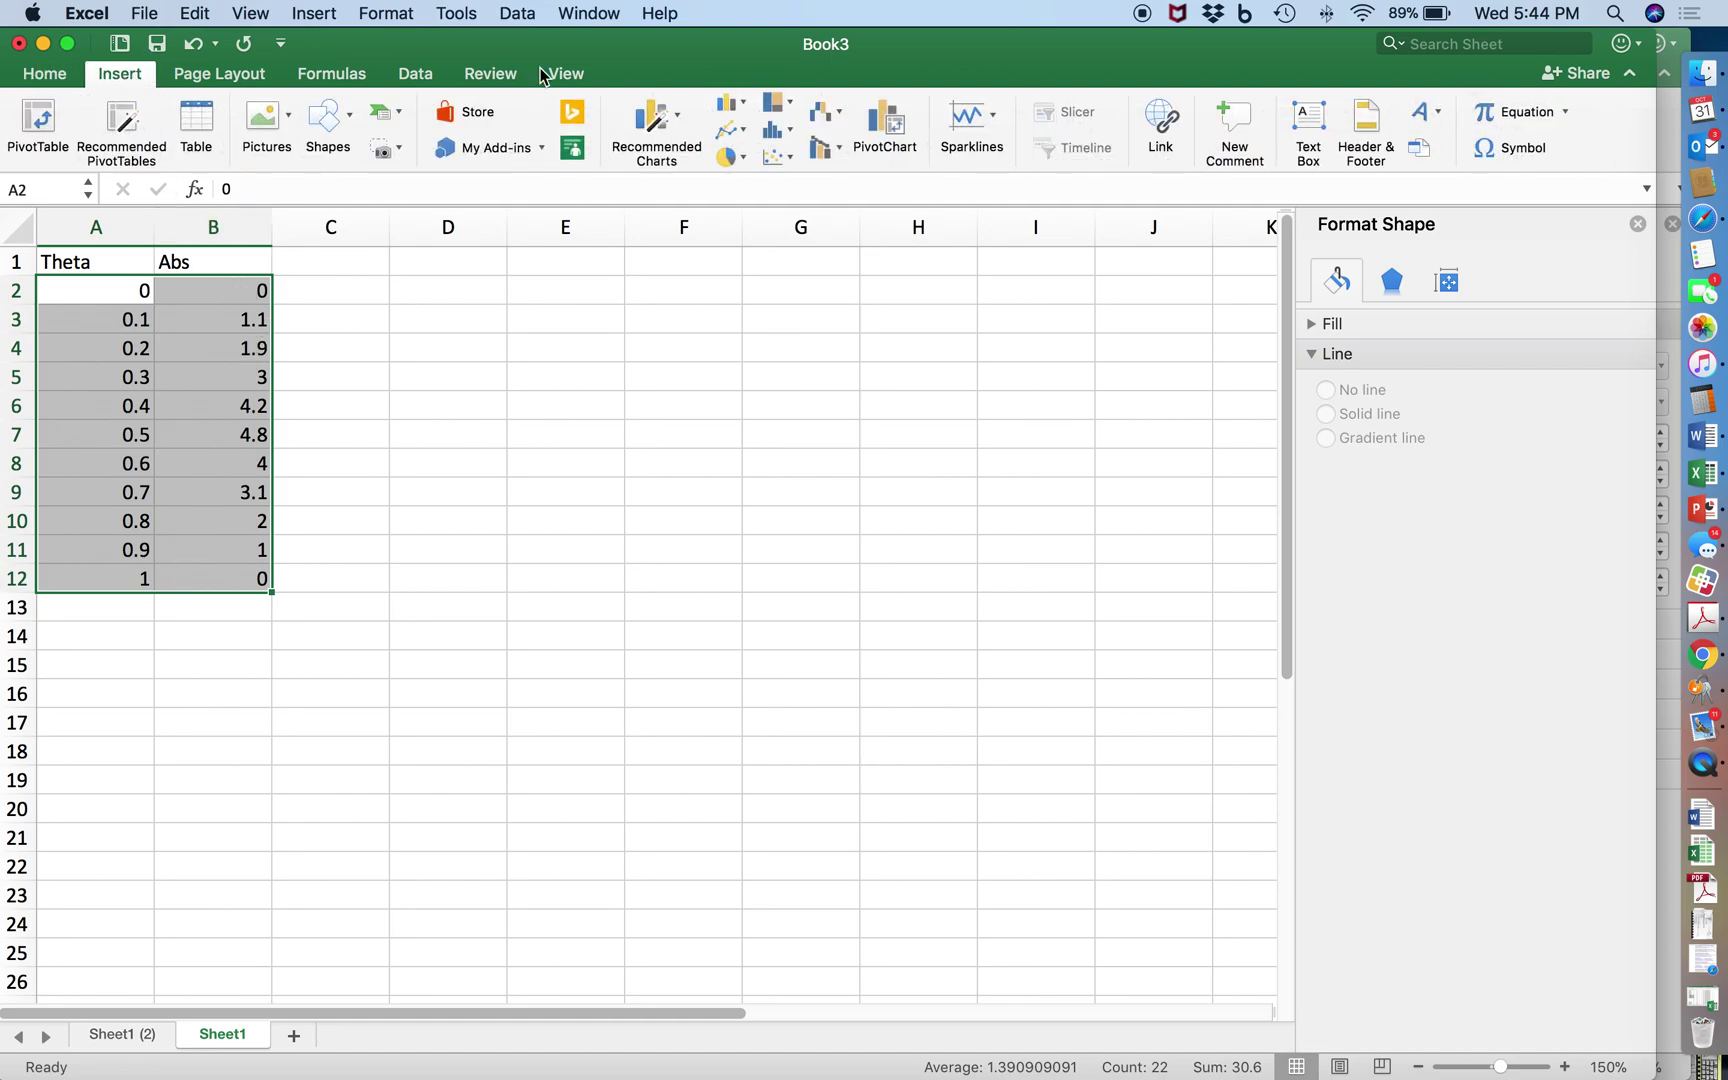
left_click(787, 157)
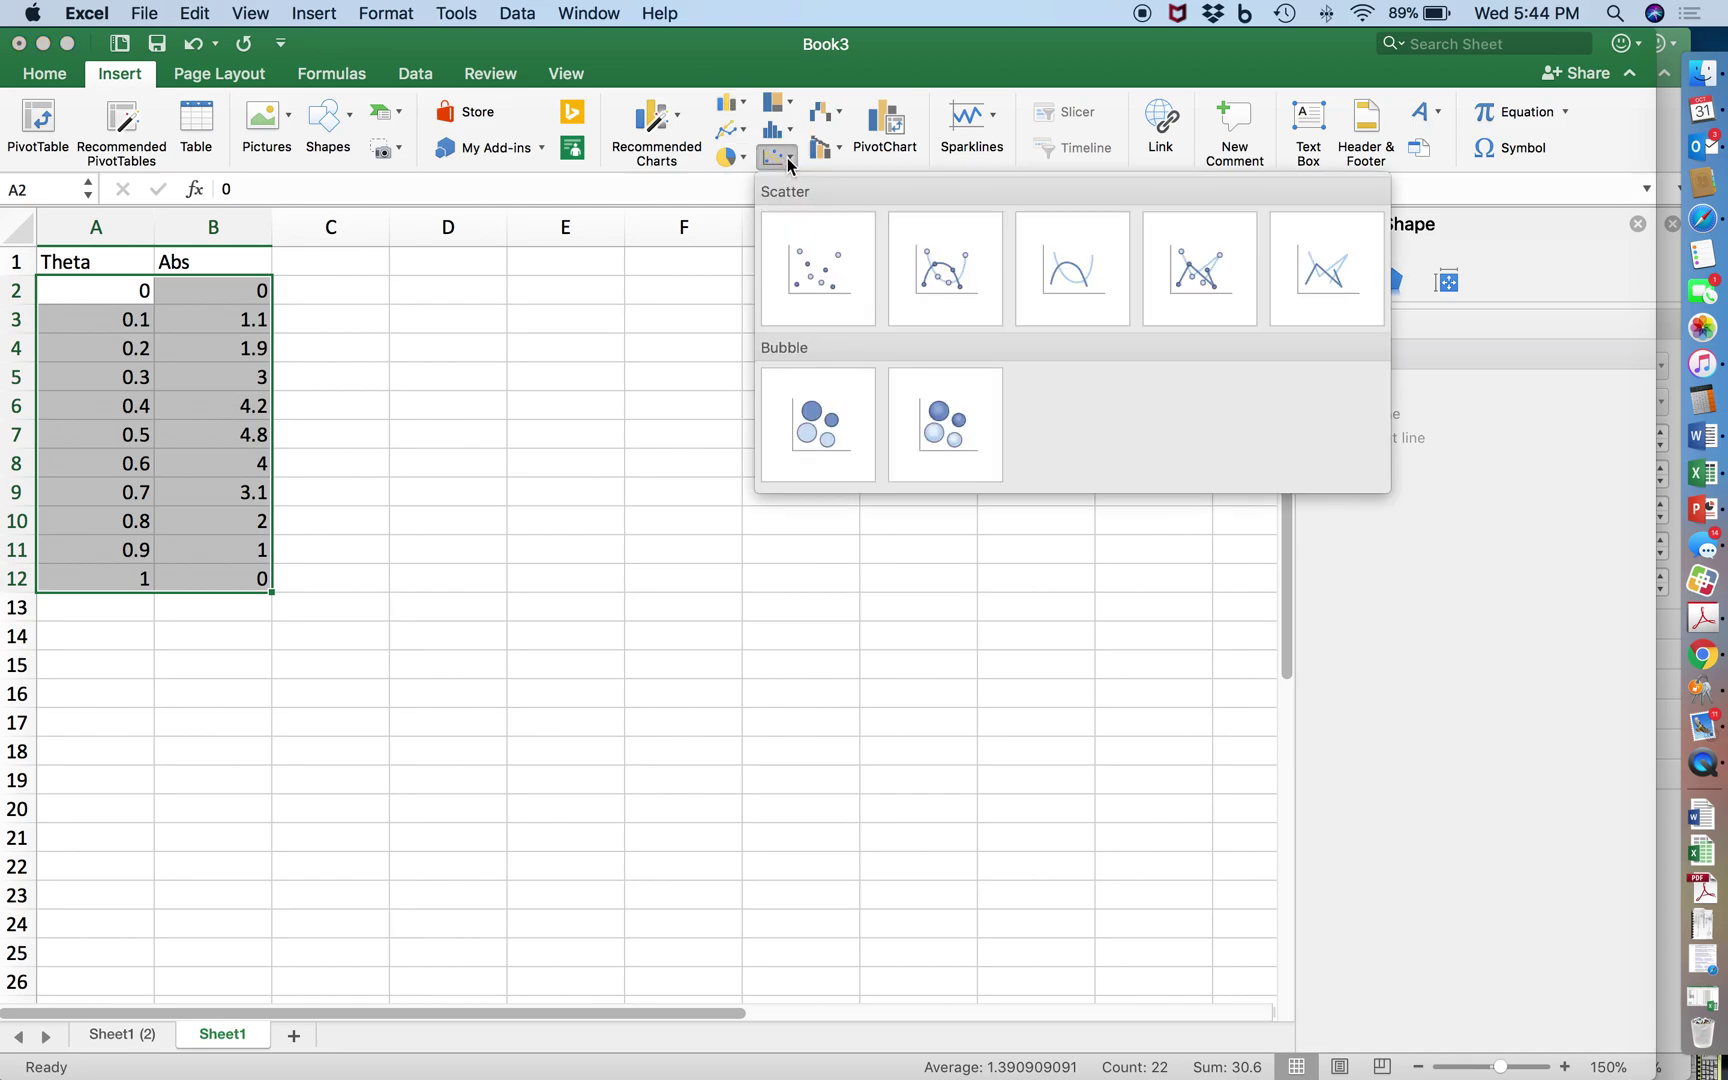
left_click(818, 266)
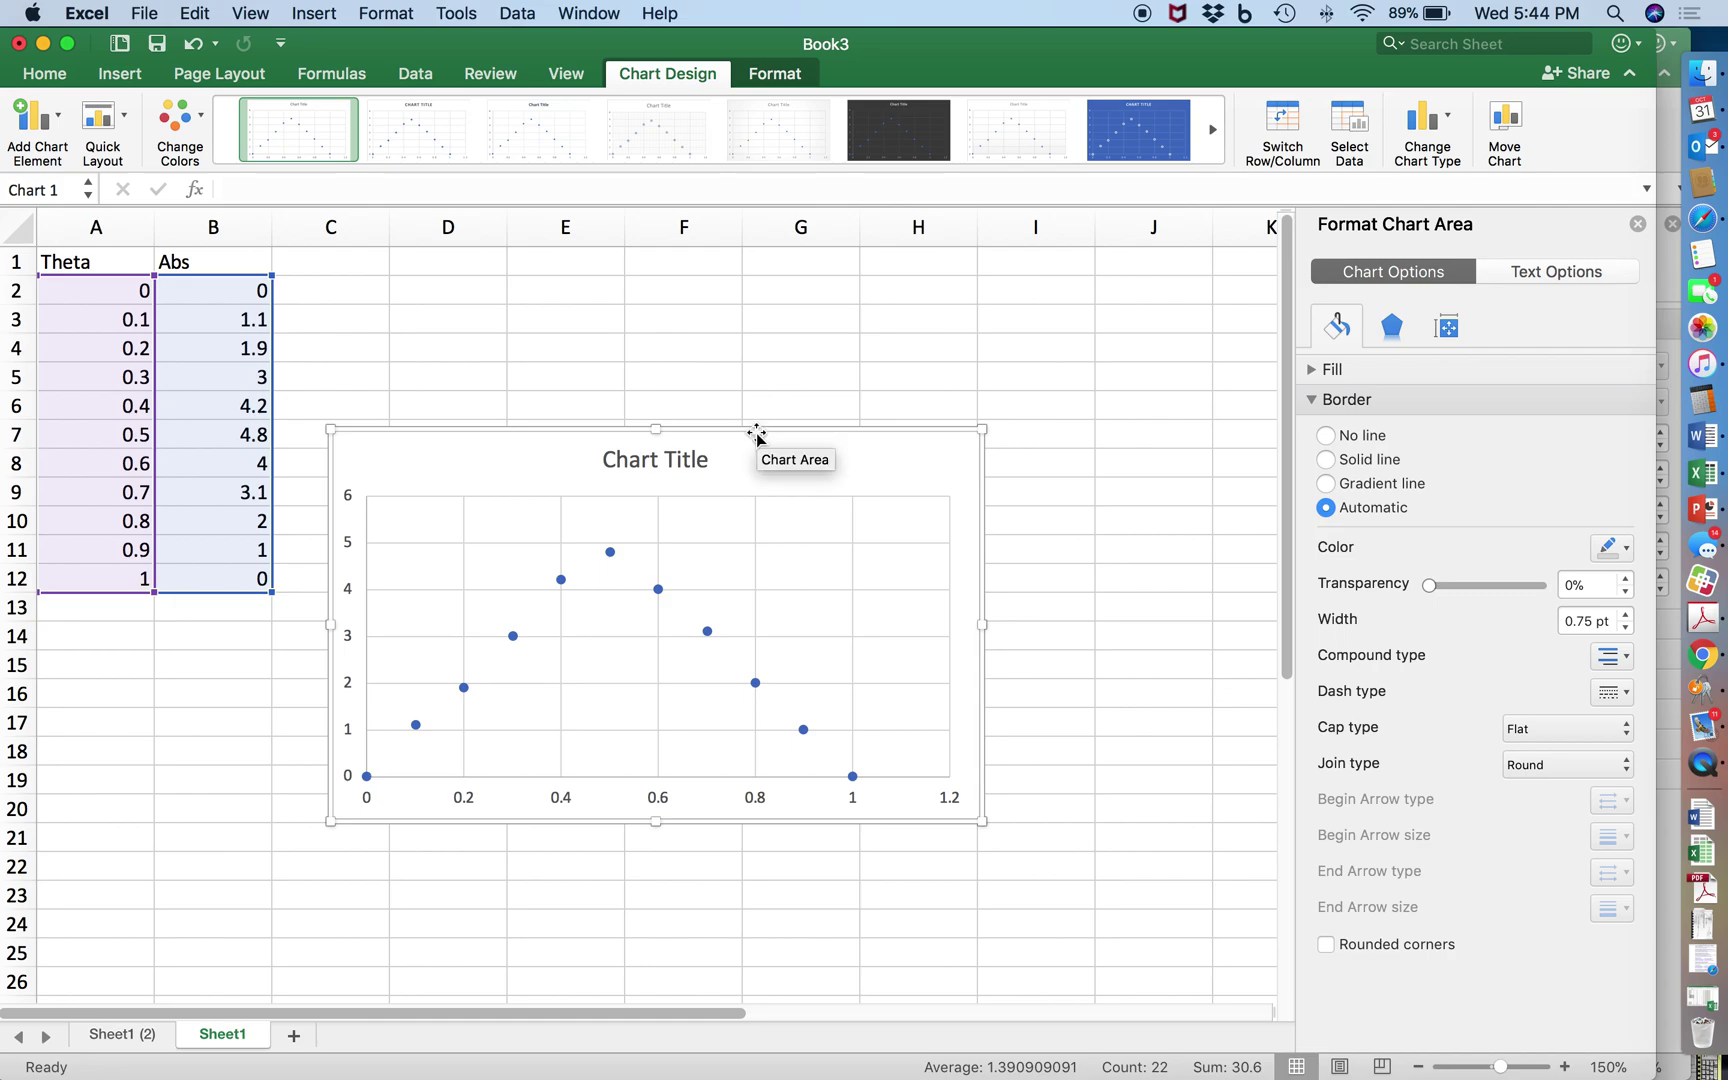
Step: Move the chart beside the data and shift the 0.5, 4.8 reading from row 7 to row 15
left_click_drag(753, 424, 738, 288)
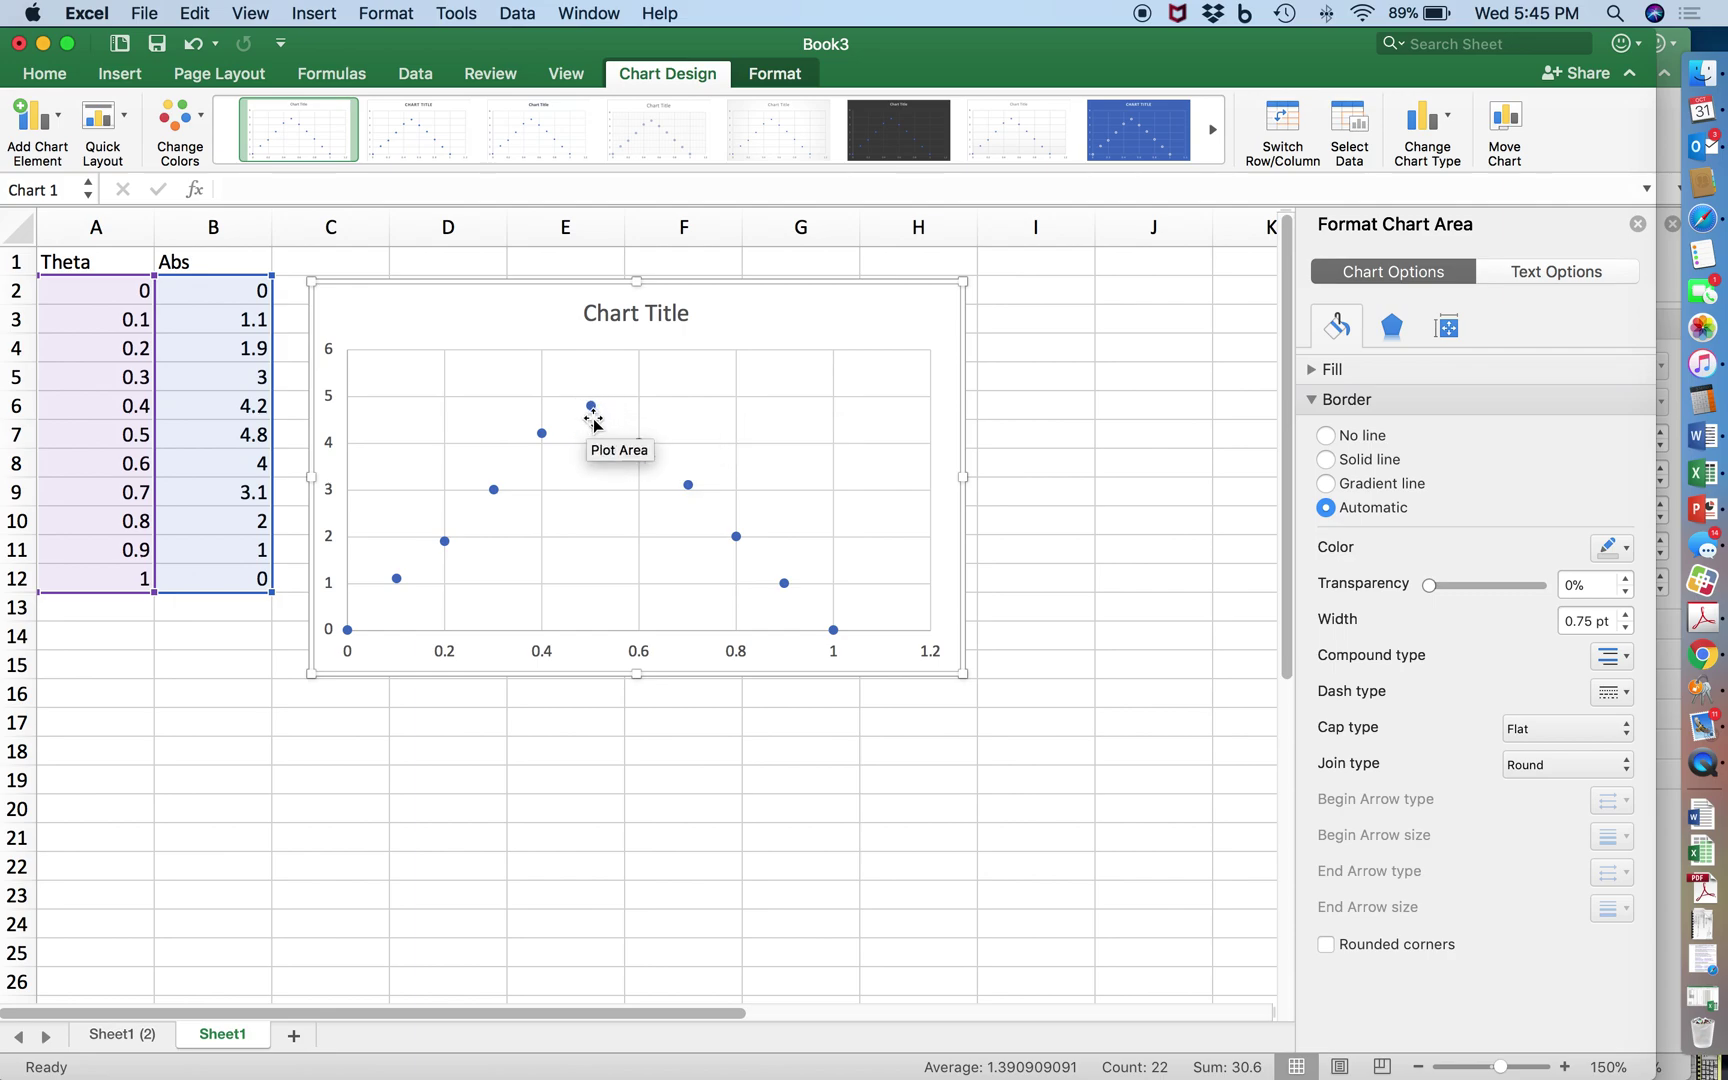
mouse_move(591, 405)
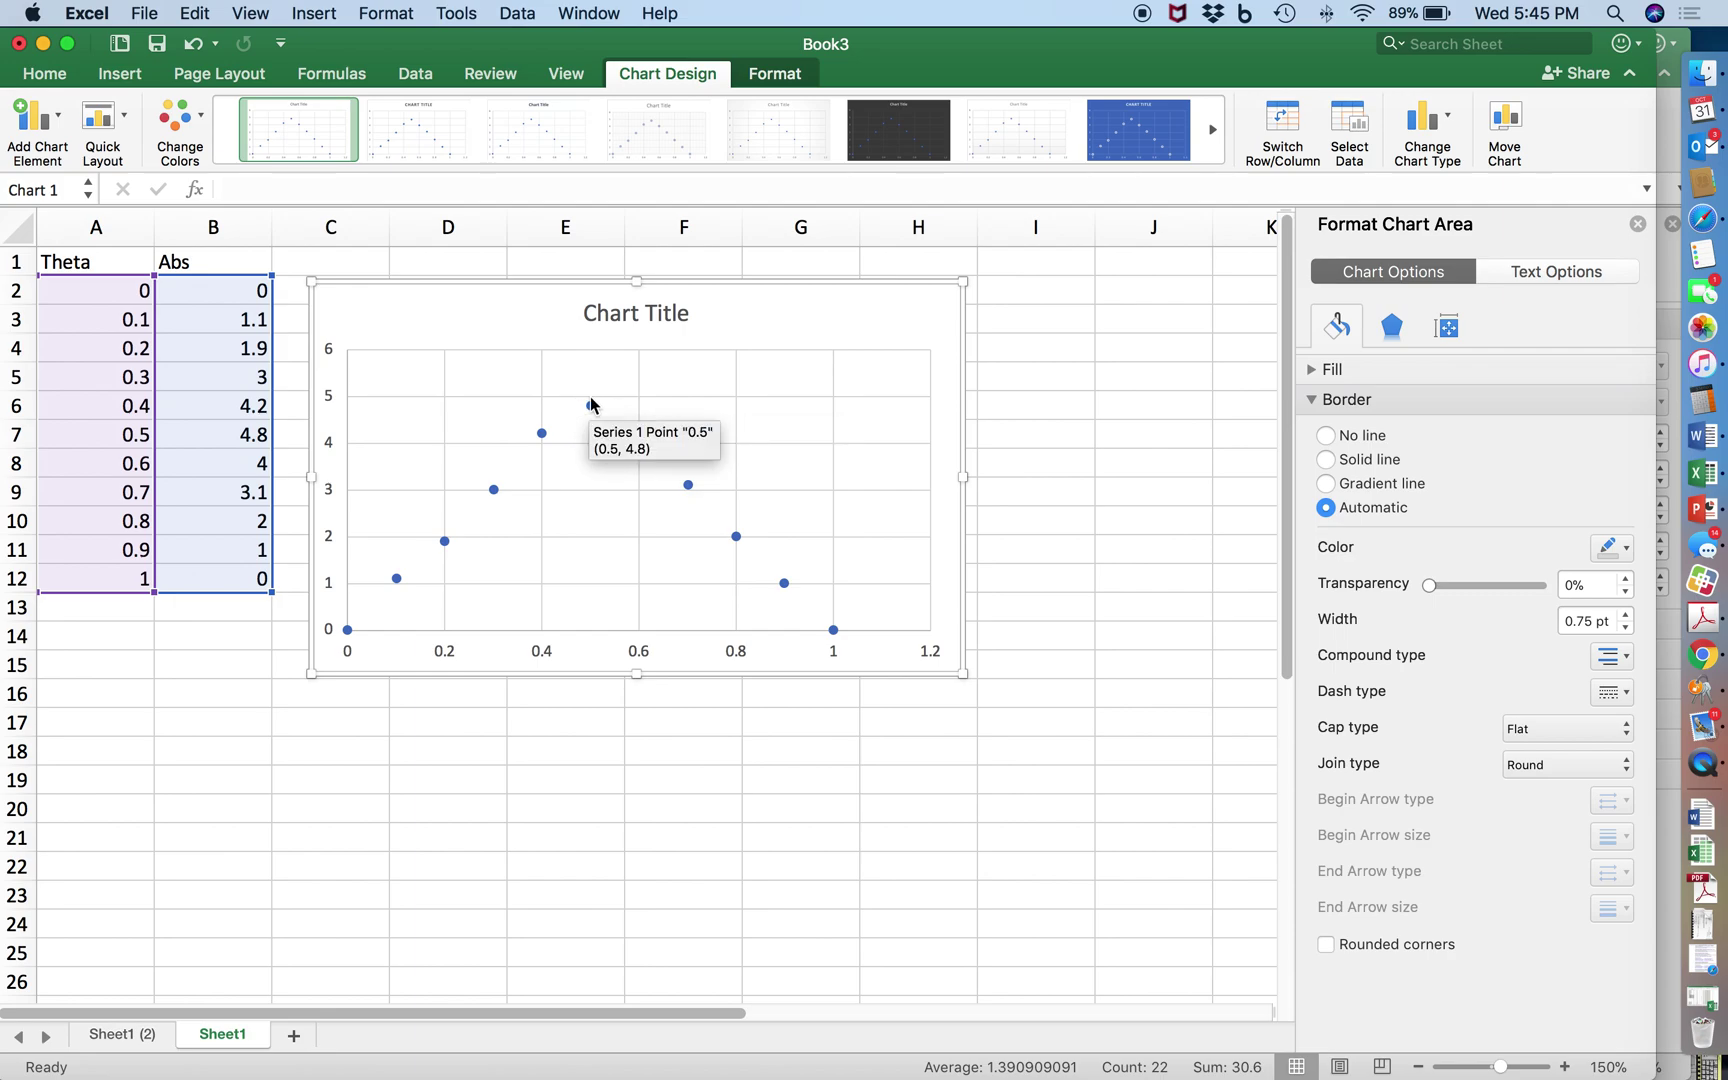
left_click(22, 434)
left_click_drag(86, 447, 85, 686)
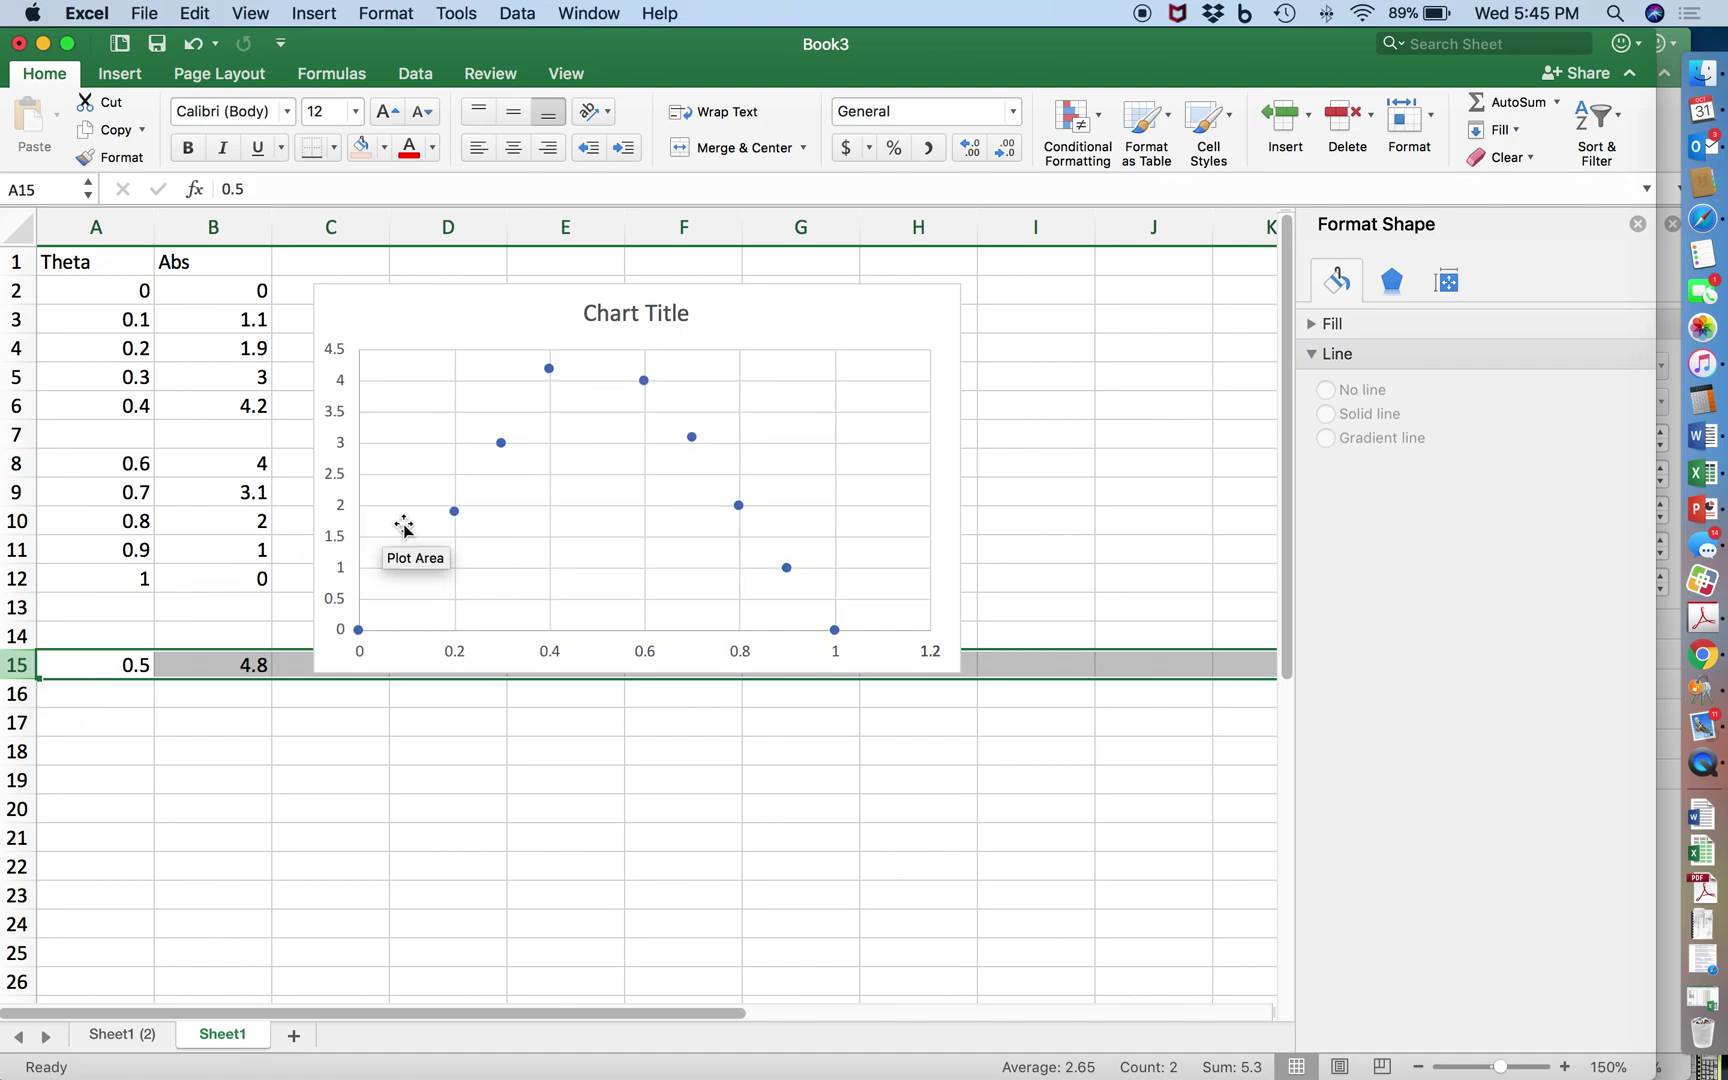
Step: Add a series with X values A2:A12 and Y values B2:B12 through Select Data
left_click(455, 512)
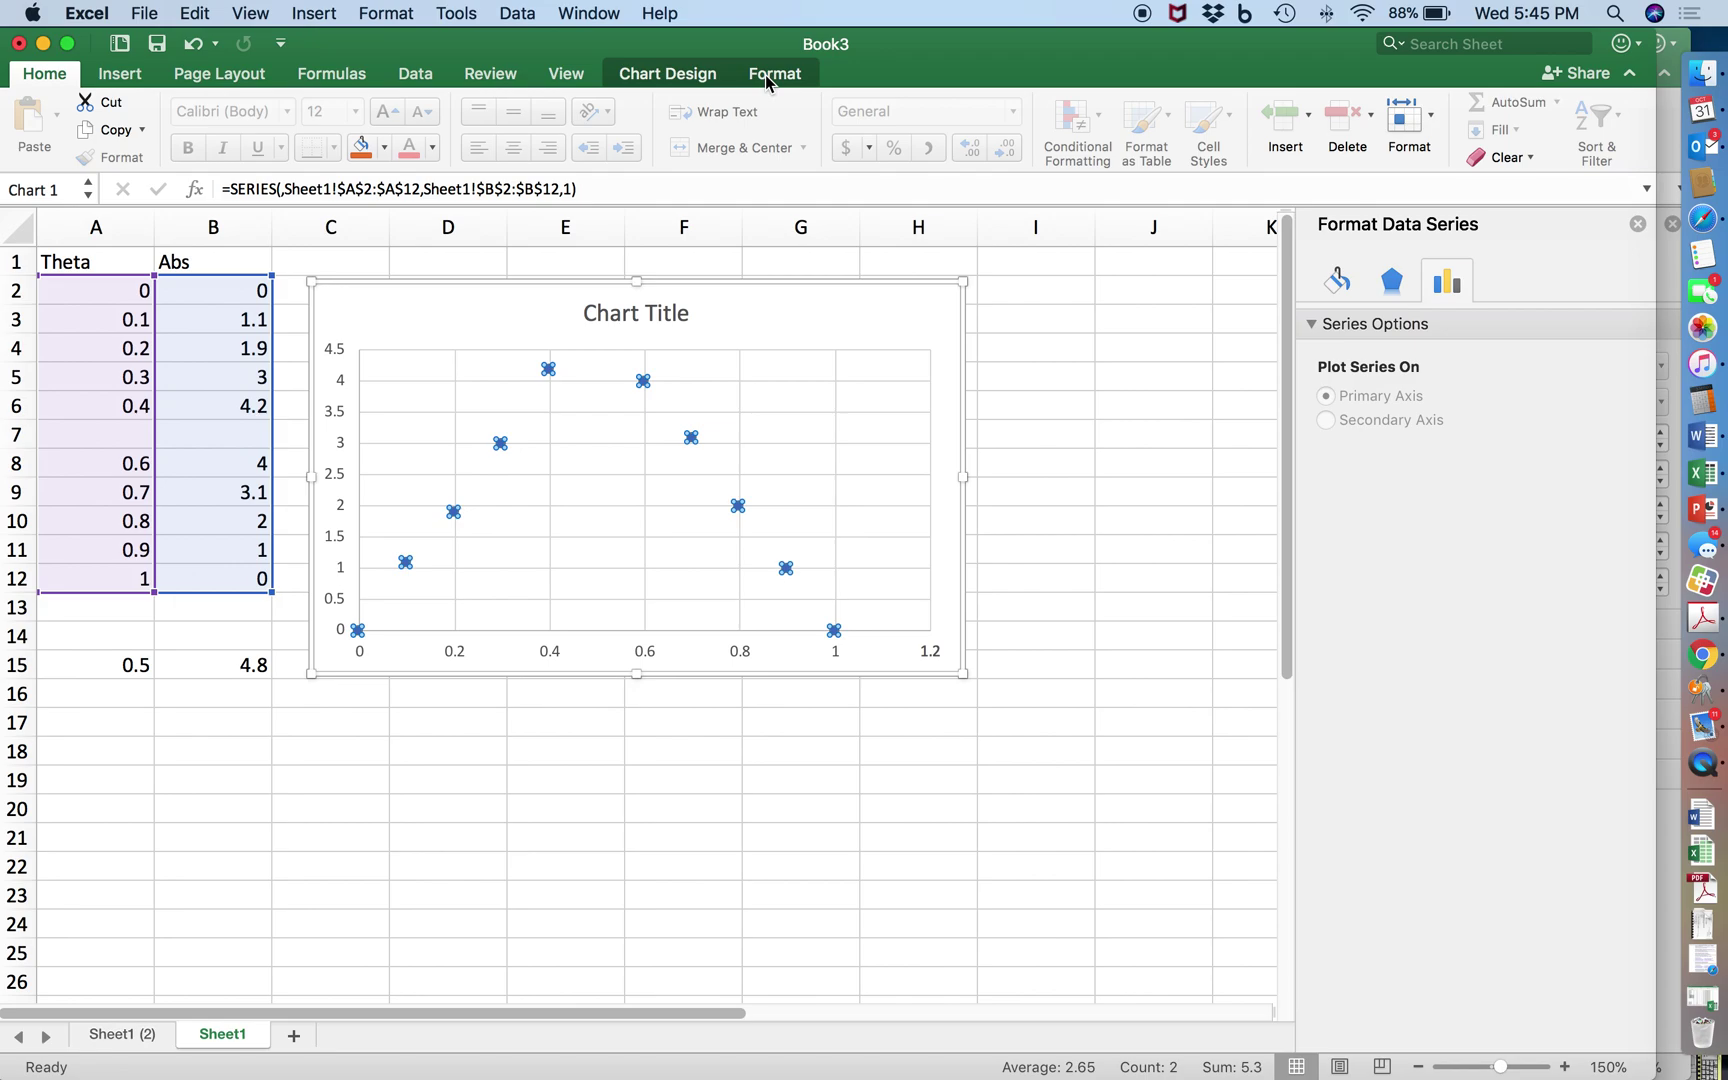
left_click(703, 80)
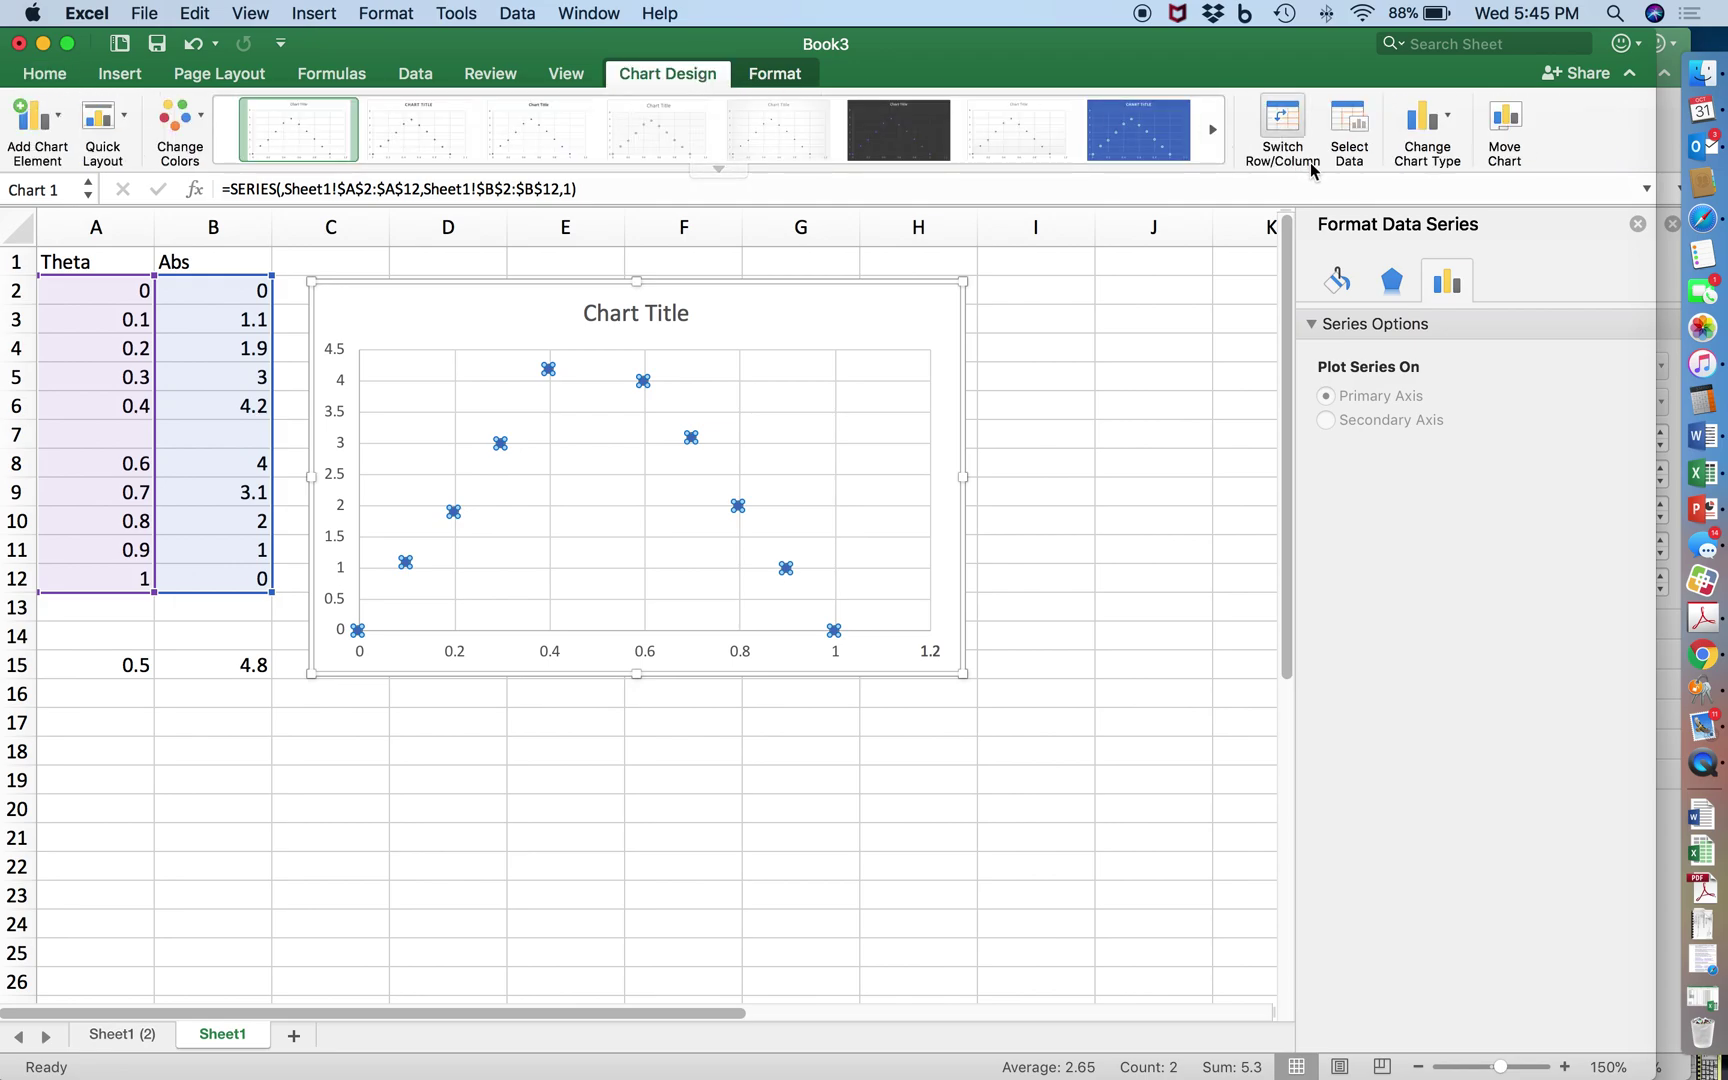
left_click(1356, 120)
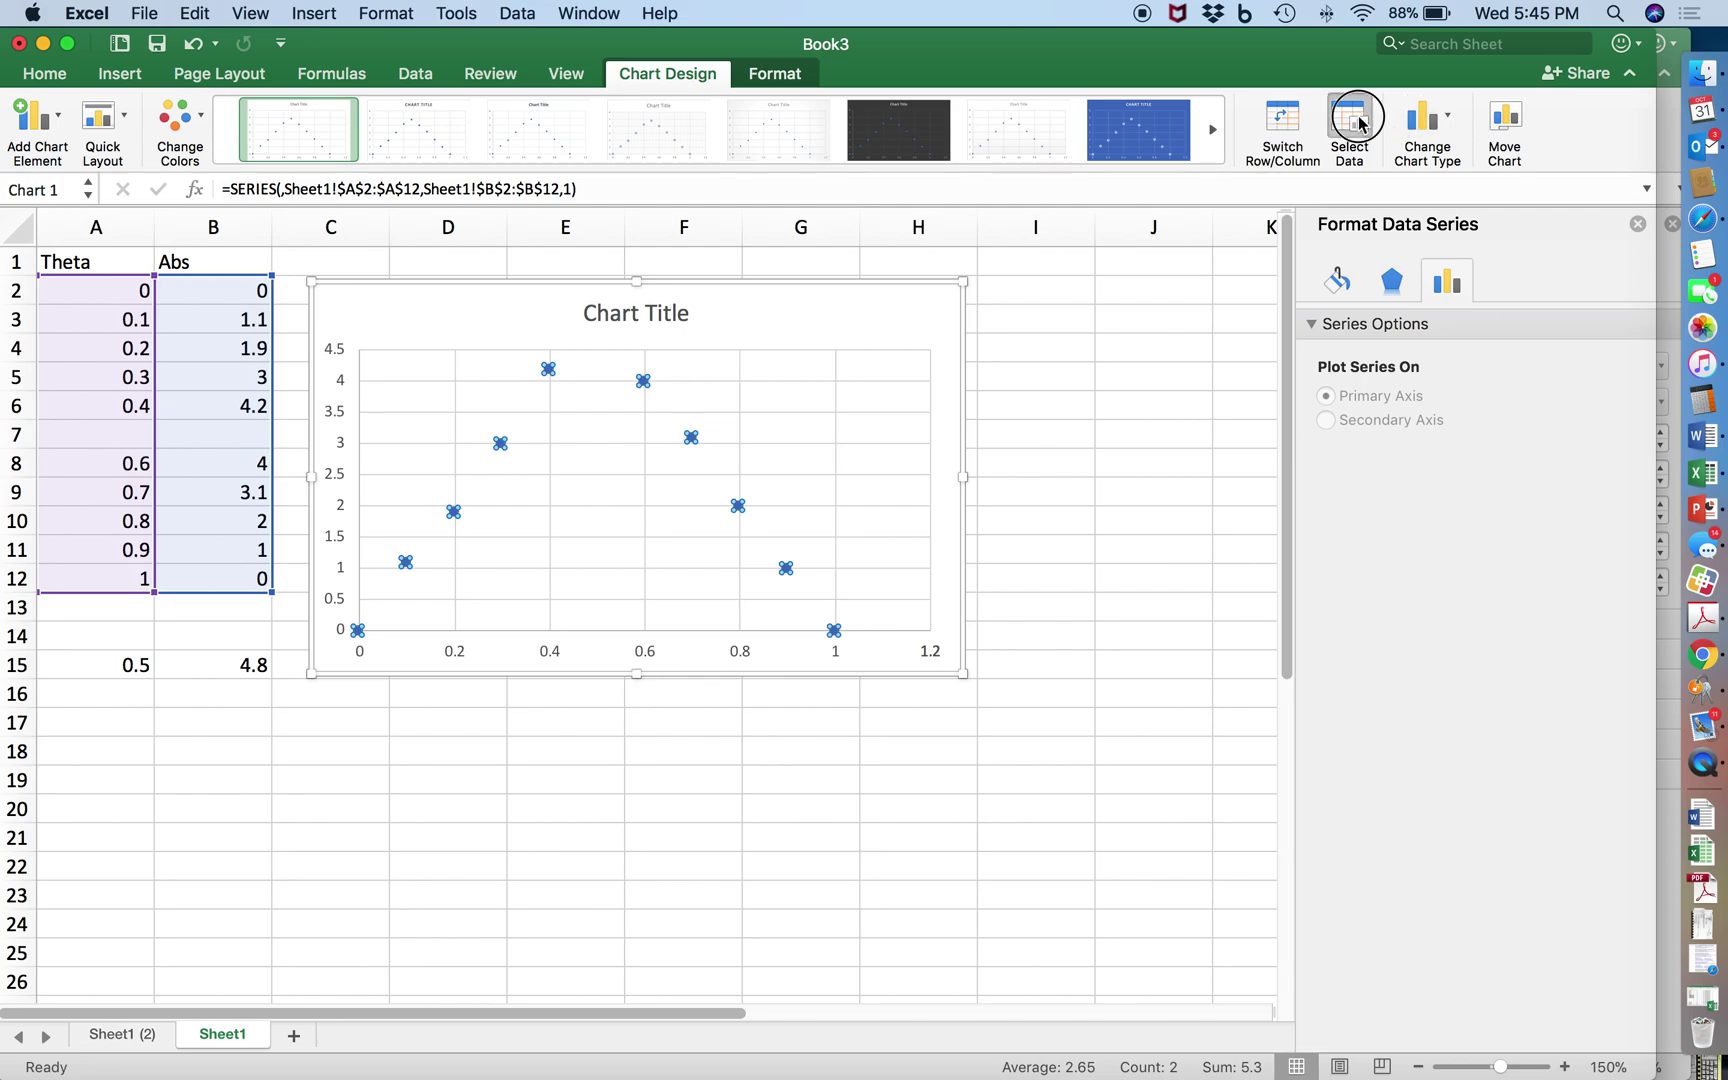
left_click_drag(972, 156, 1415, 218)
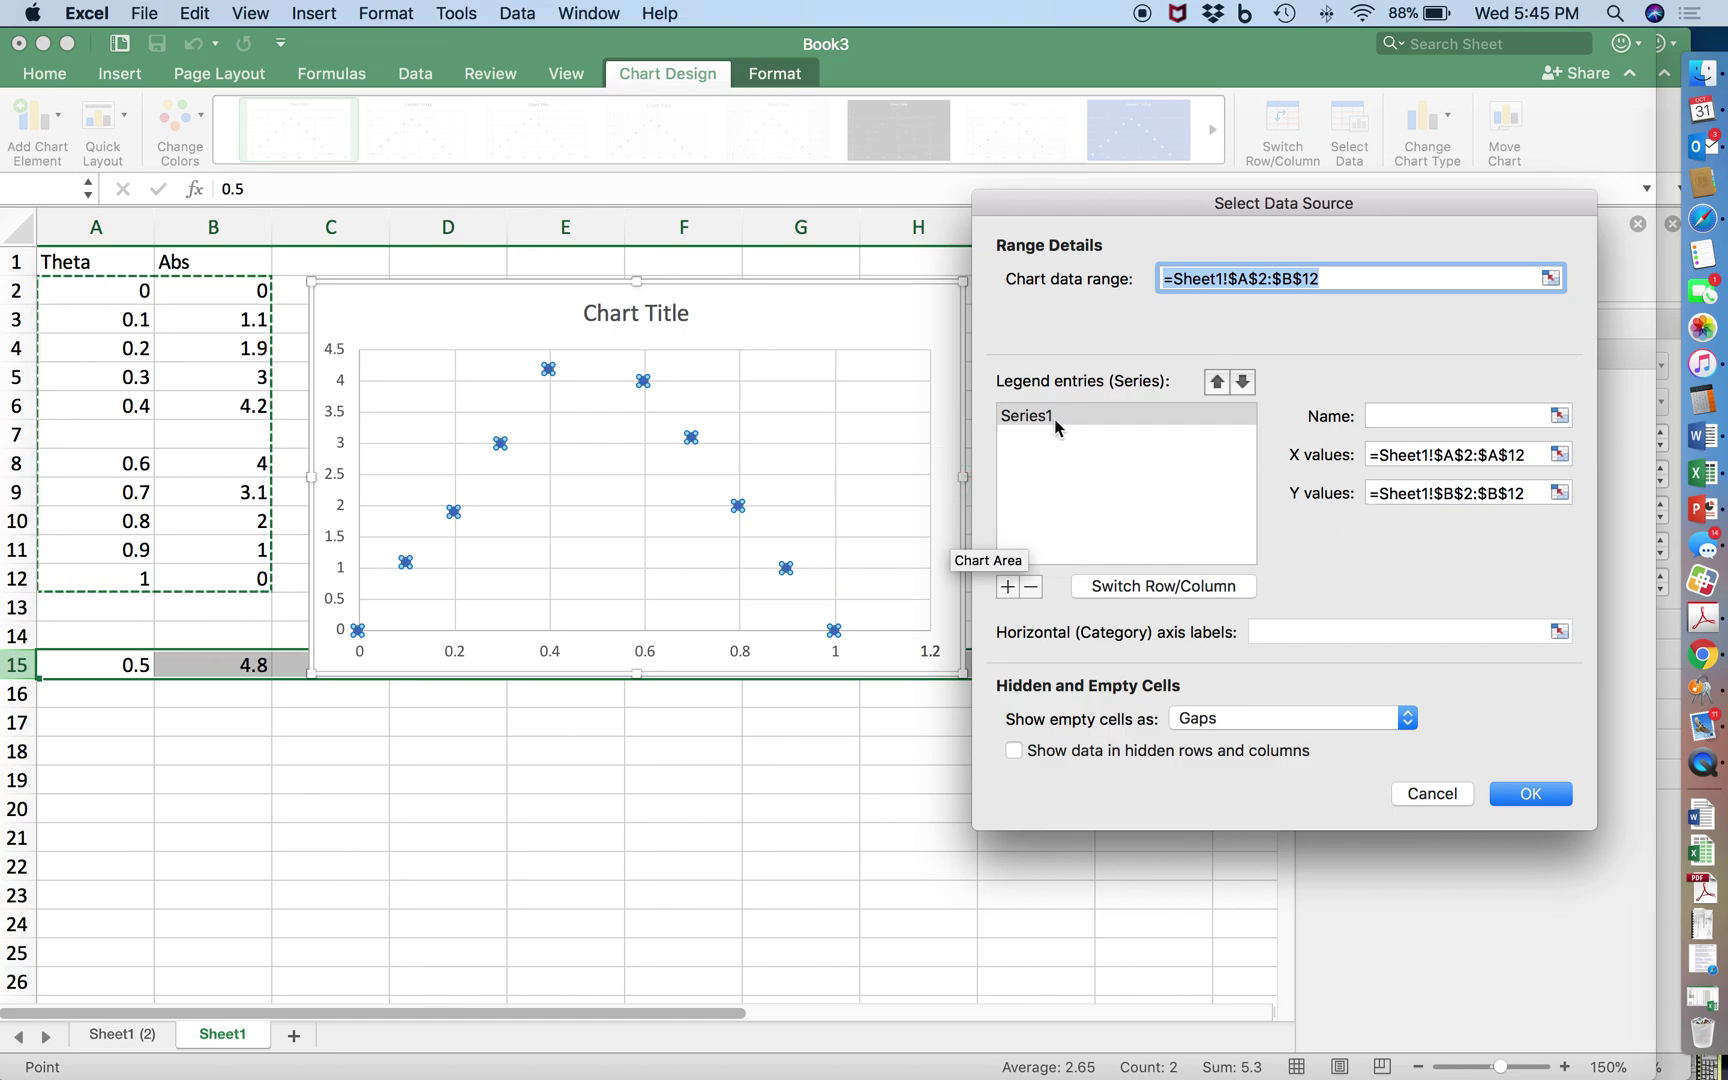
left_click(1543, 795)
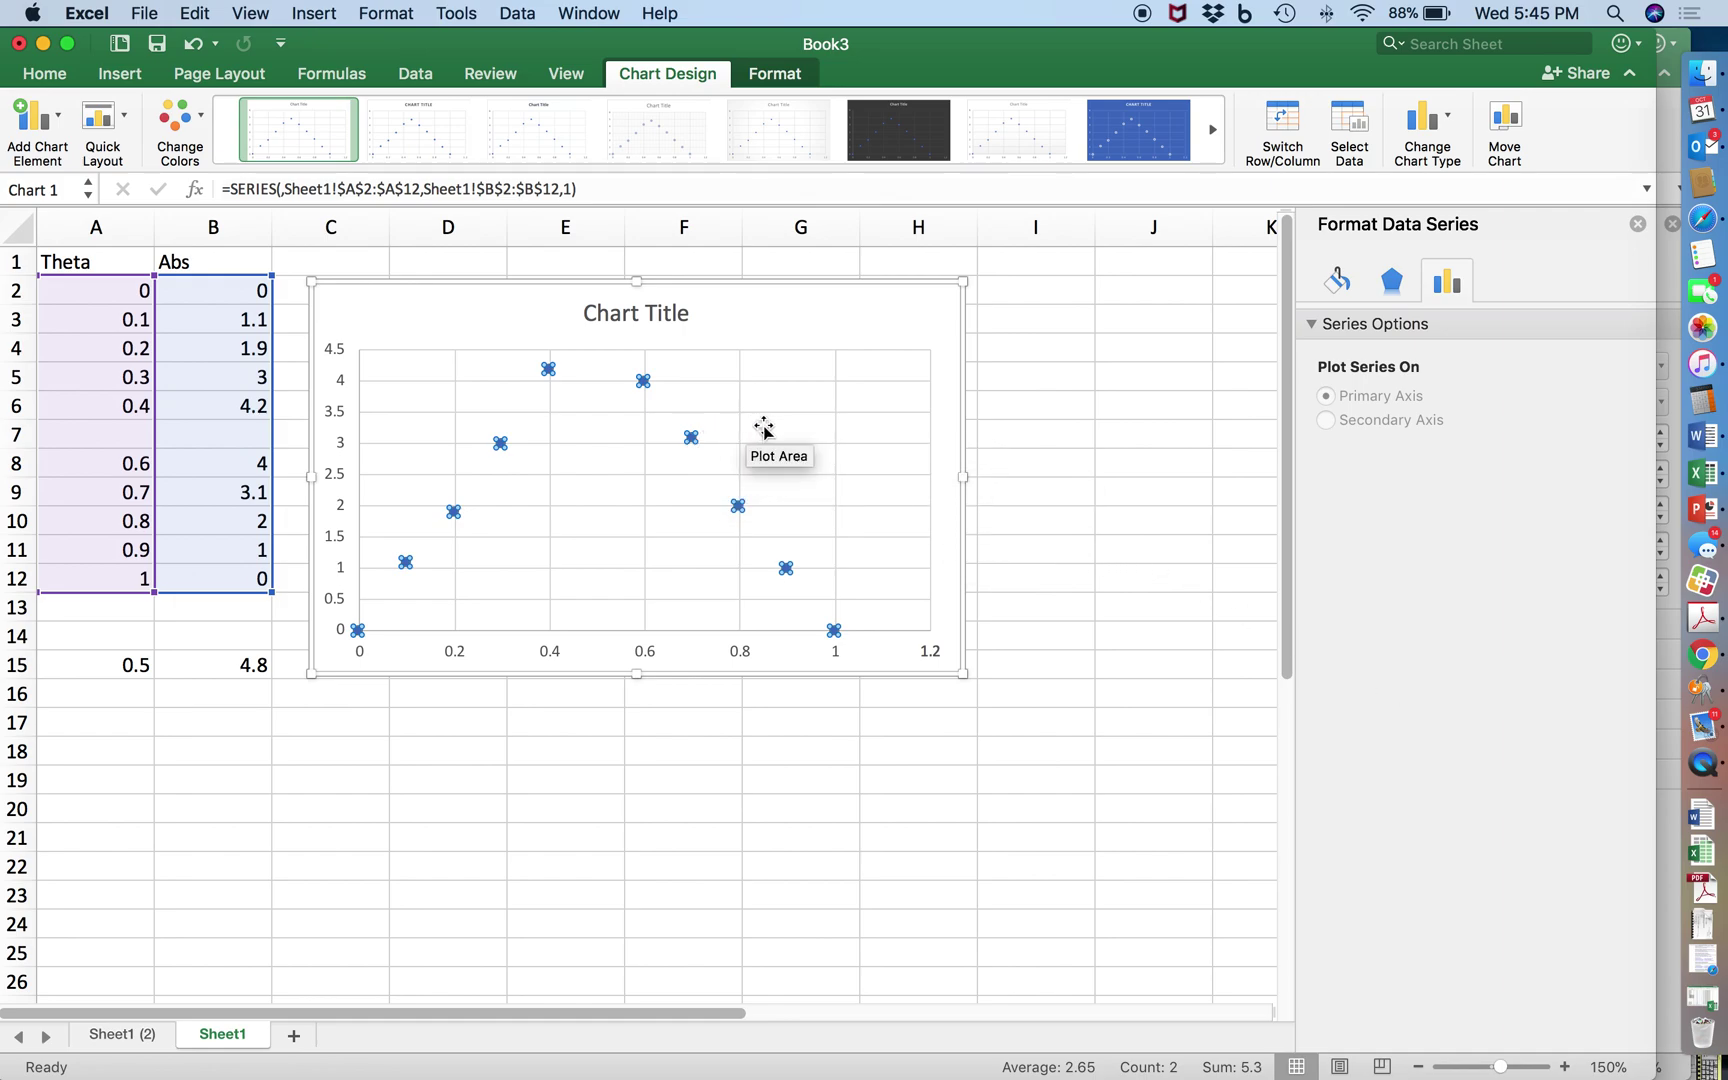
Step: Undo the last chart change, then confirm Series1 and Series2 in Select Data
left_click(694, 441)
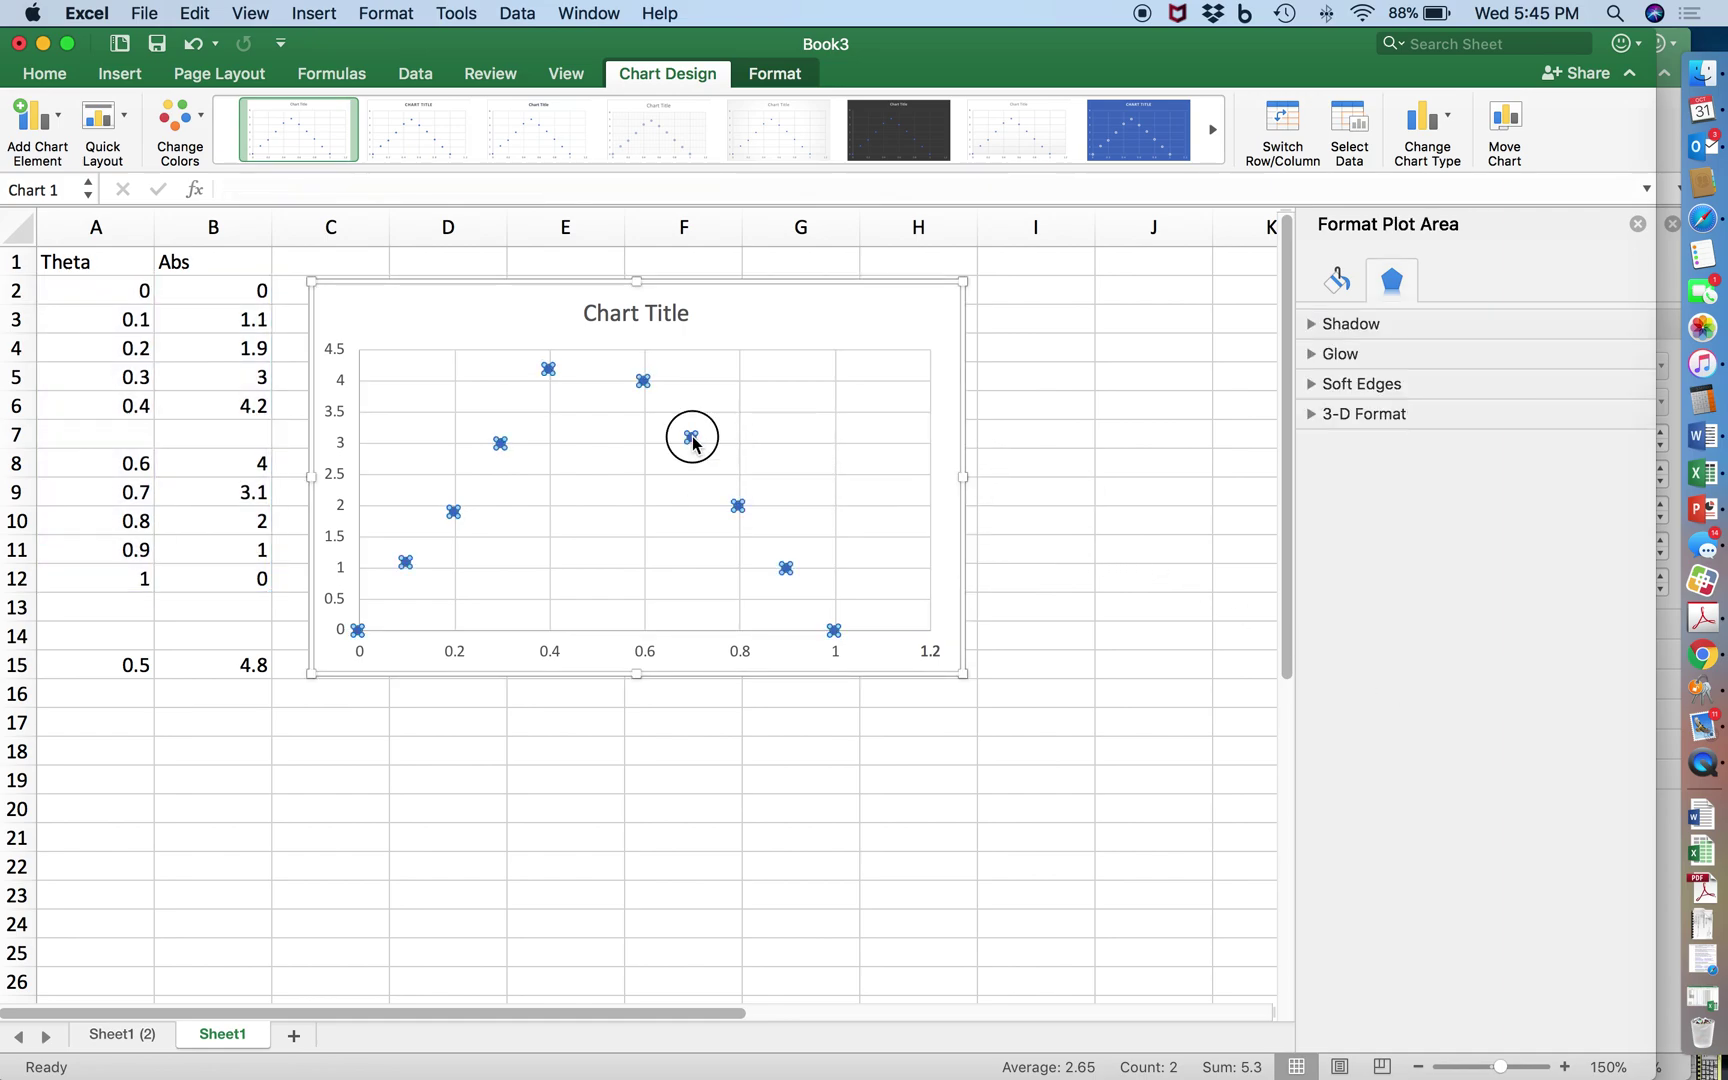
left_click(692, 439)
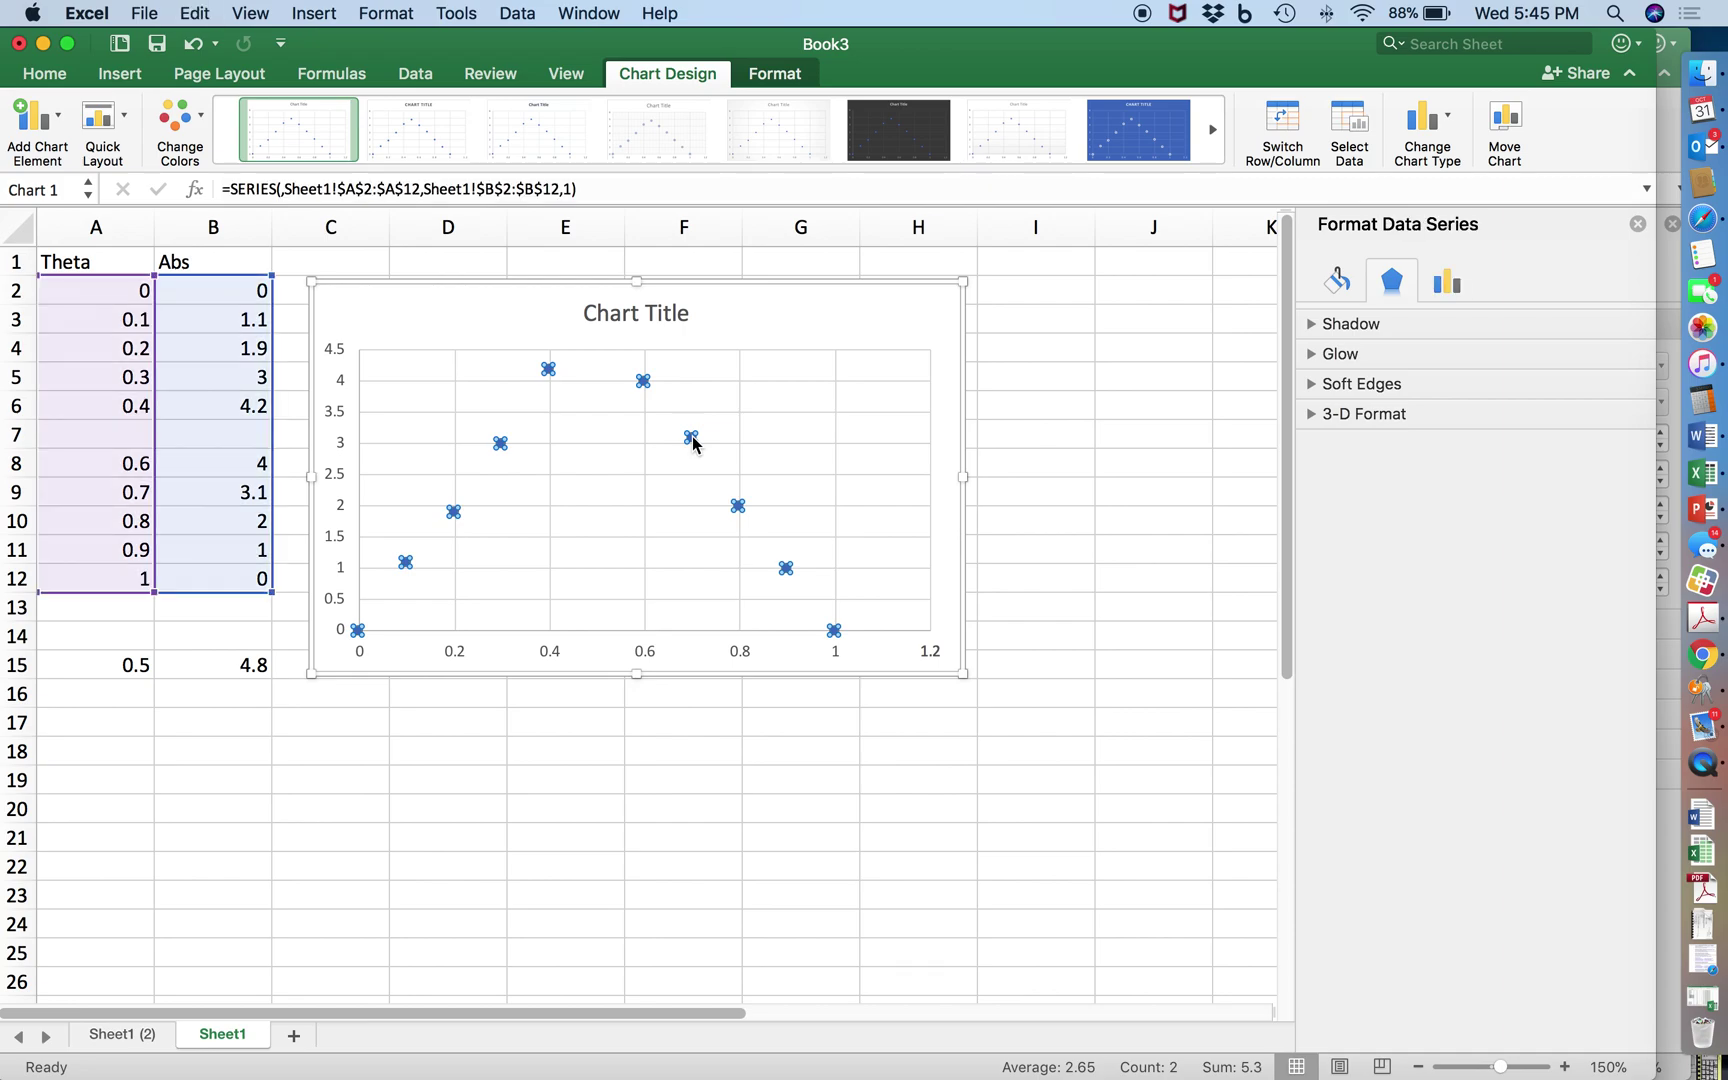
key("super+z")
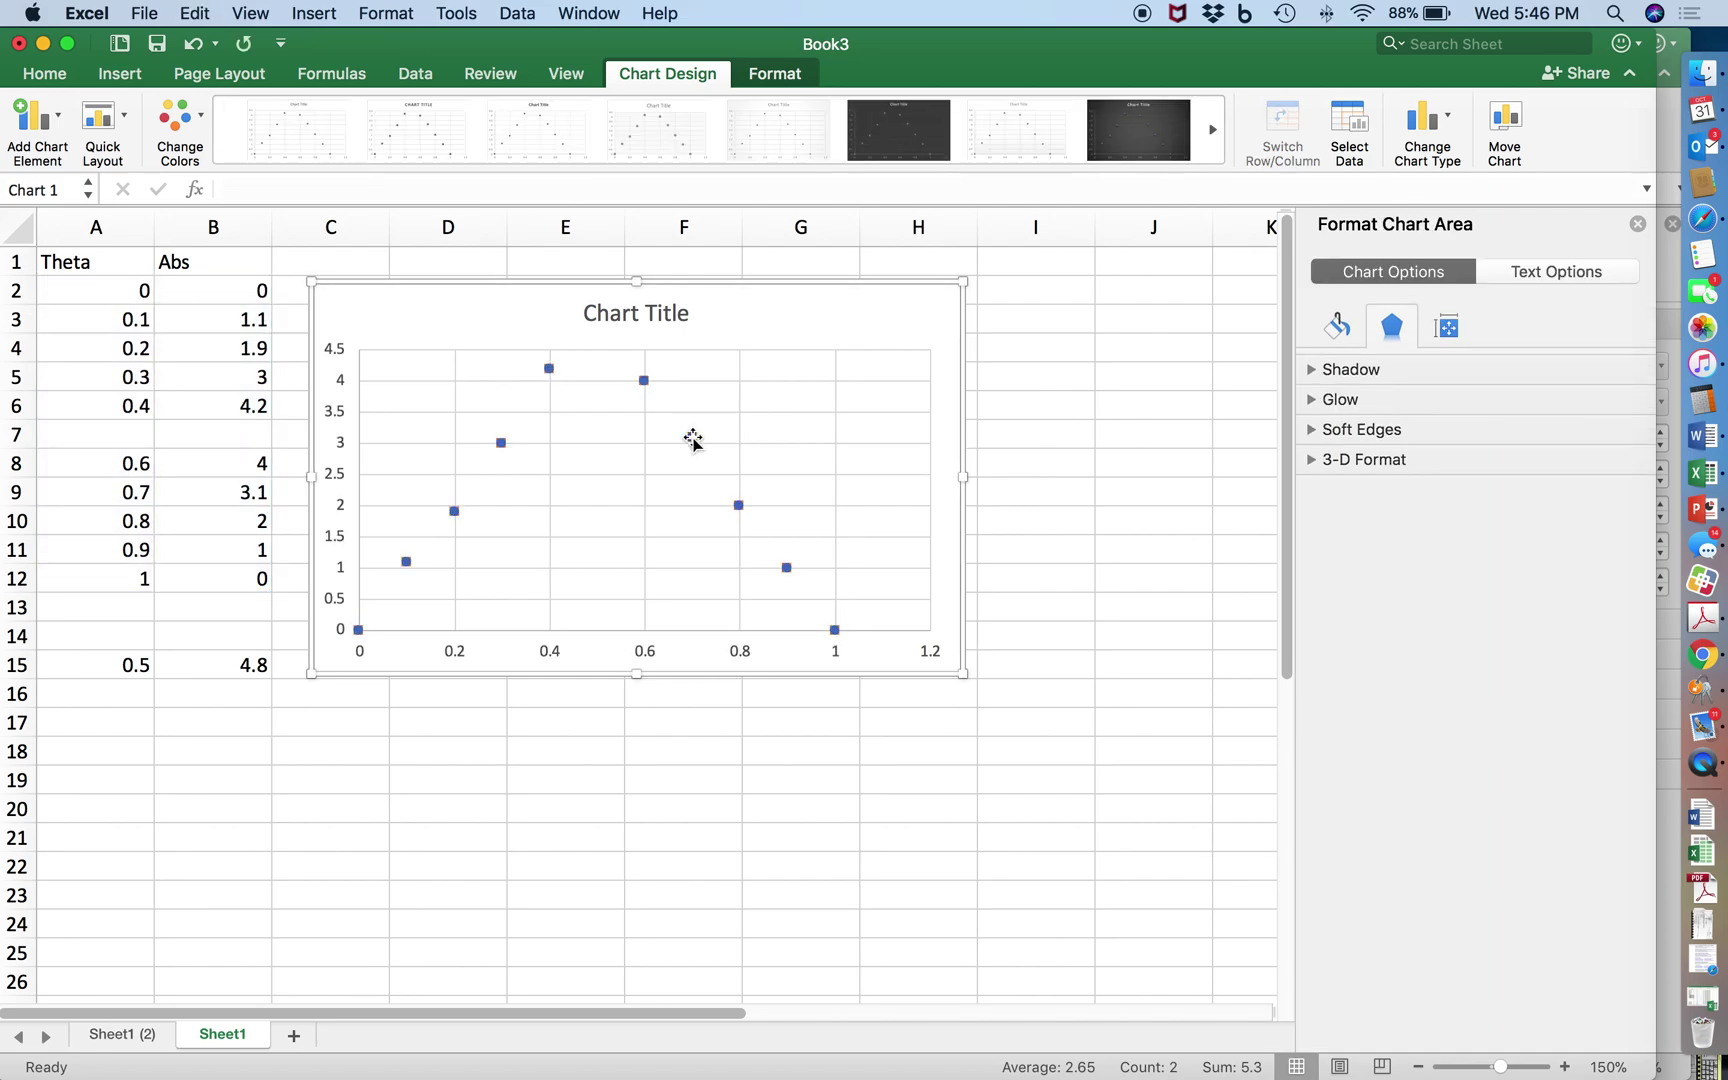
left_click(1350, 128)
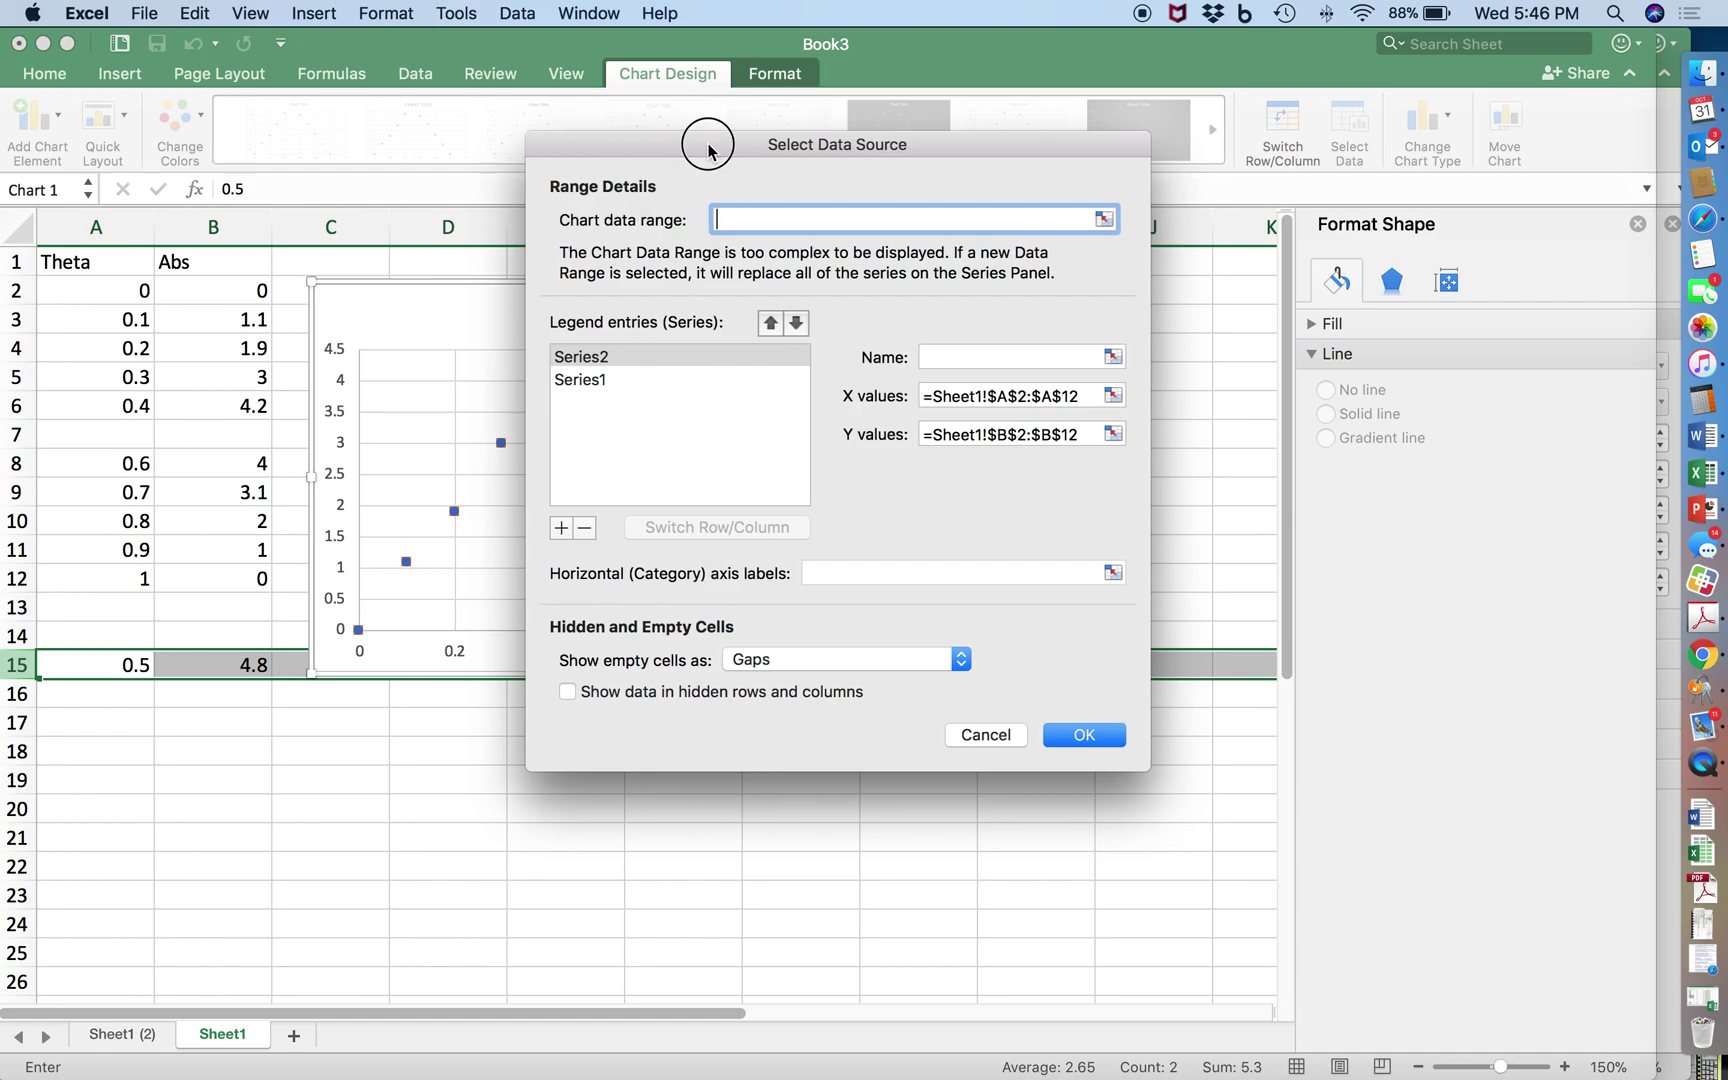
left_click_drag(708, 150, 1160, 117)
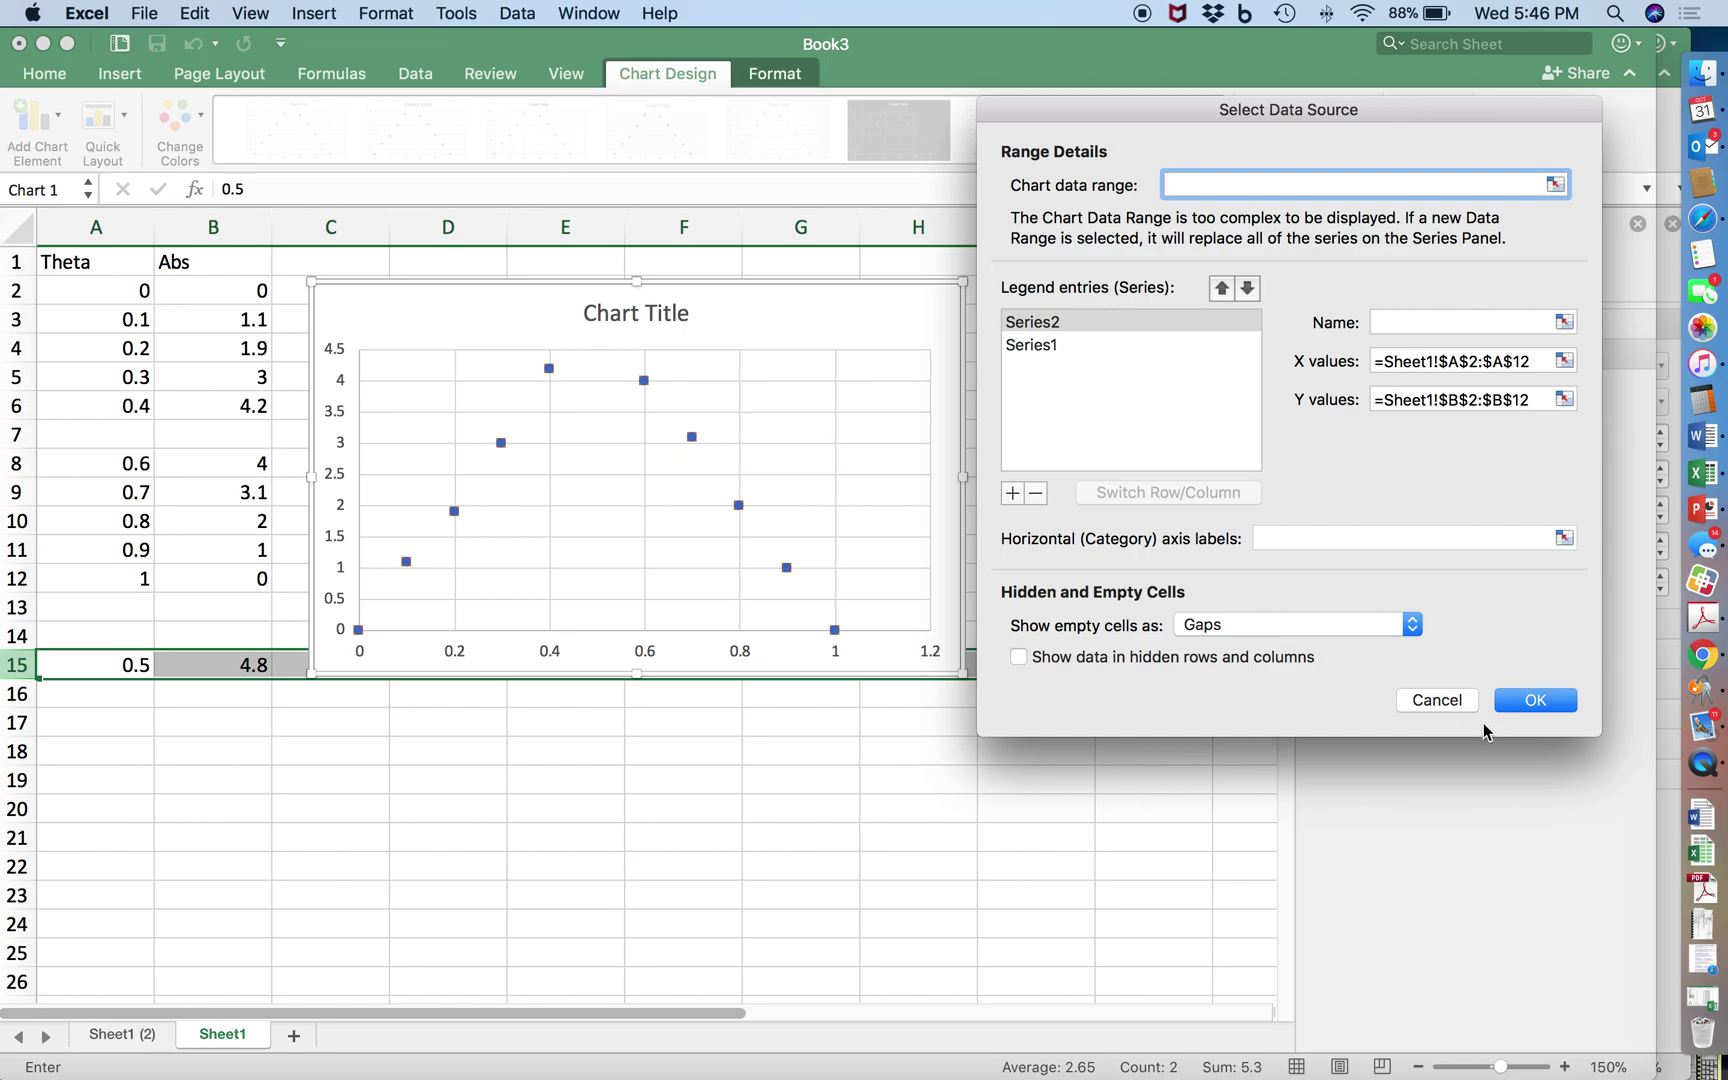
left_click(1536, 701)
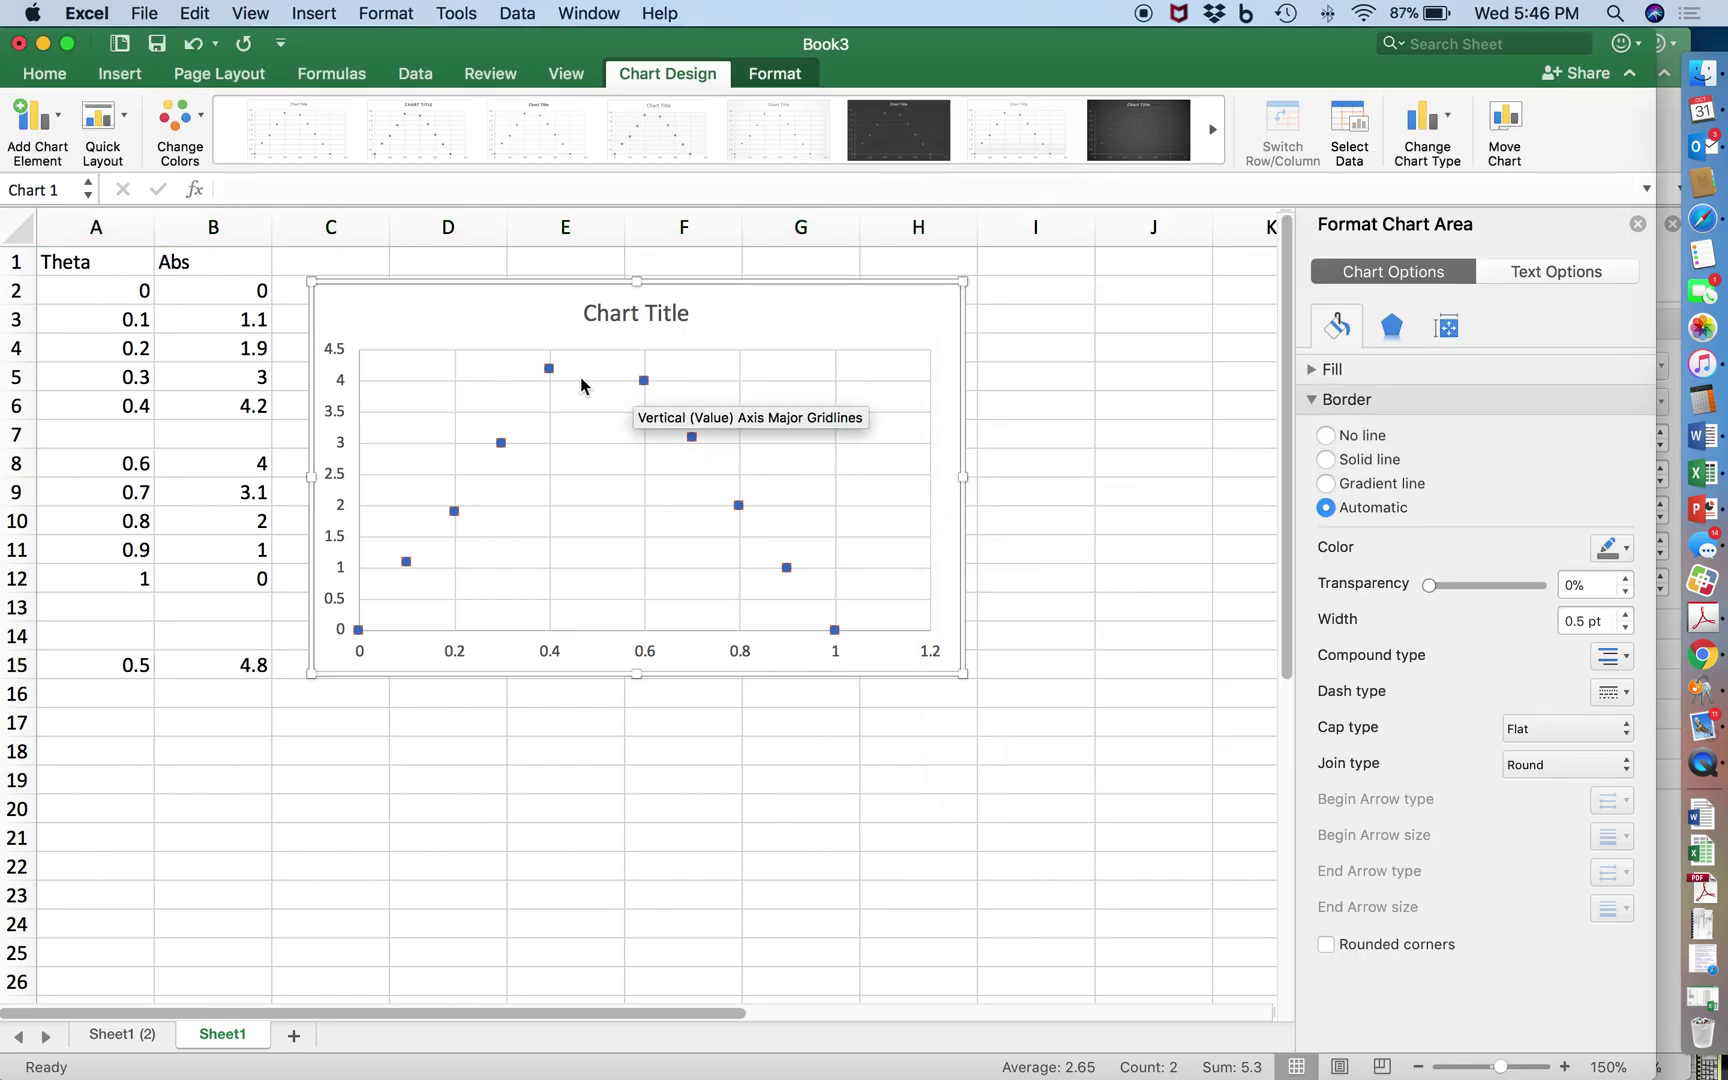
Step: Limit the first series to A2:B6 (Theta 0–0.4) and the second to A8:B12 (Theta 0.6–1)
left_click(549, 369)
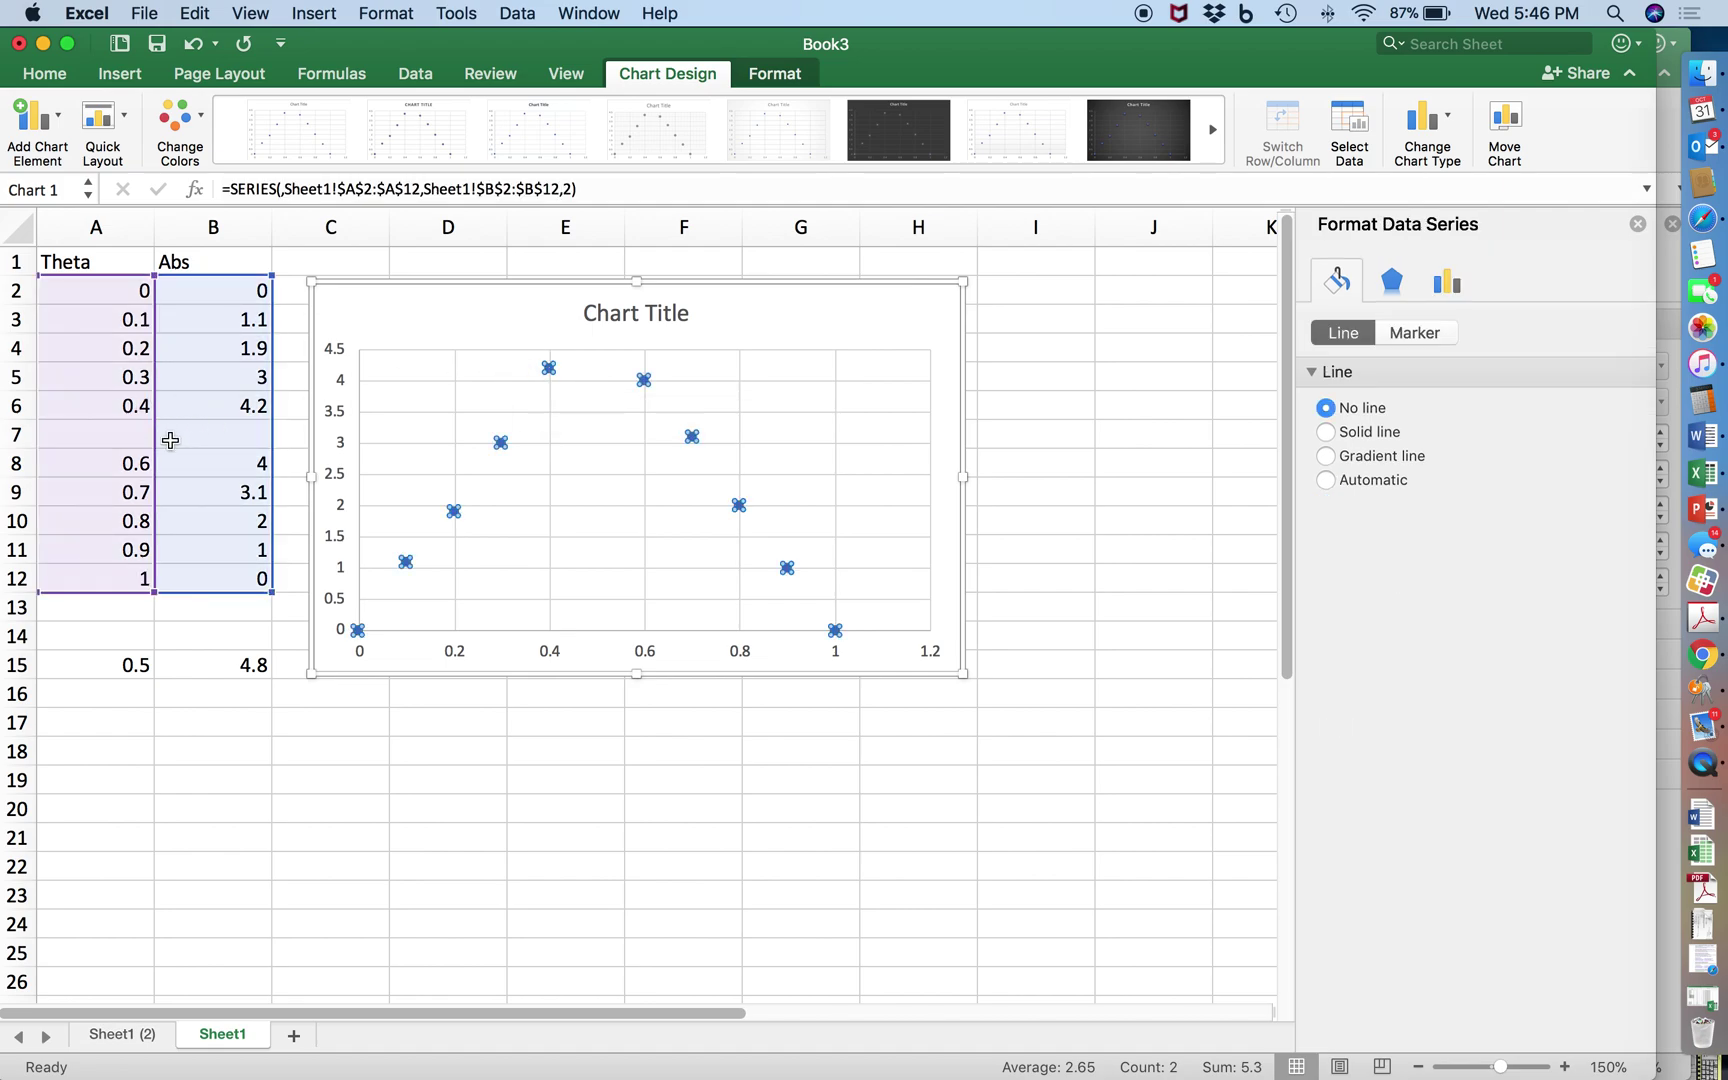
left_click_drag(155, 588, 153, 421)
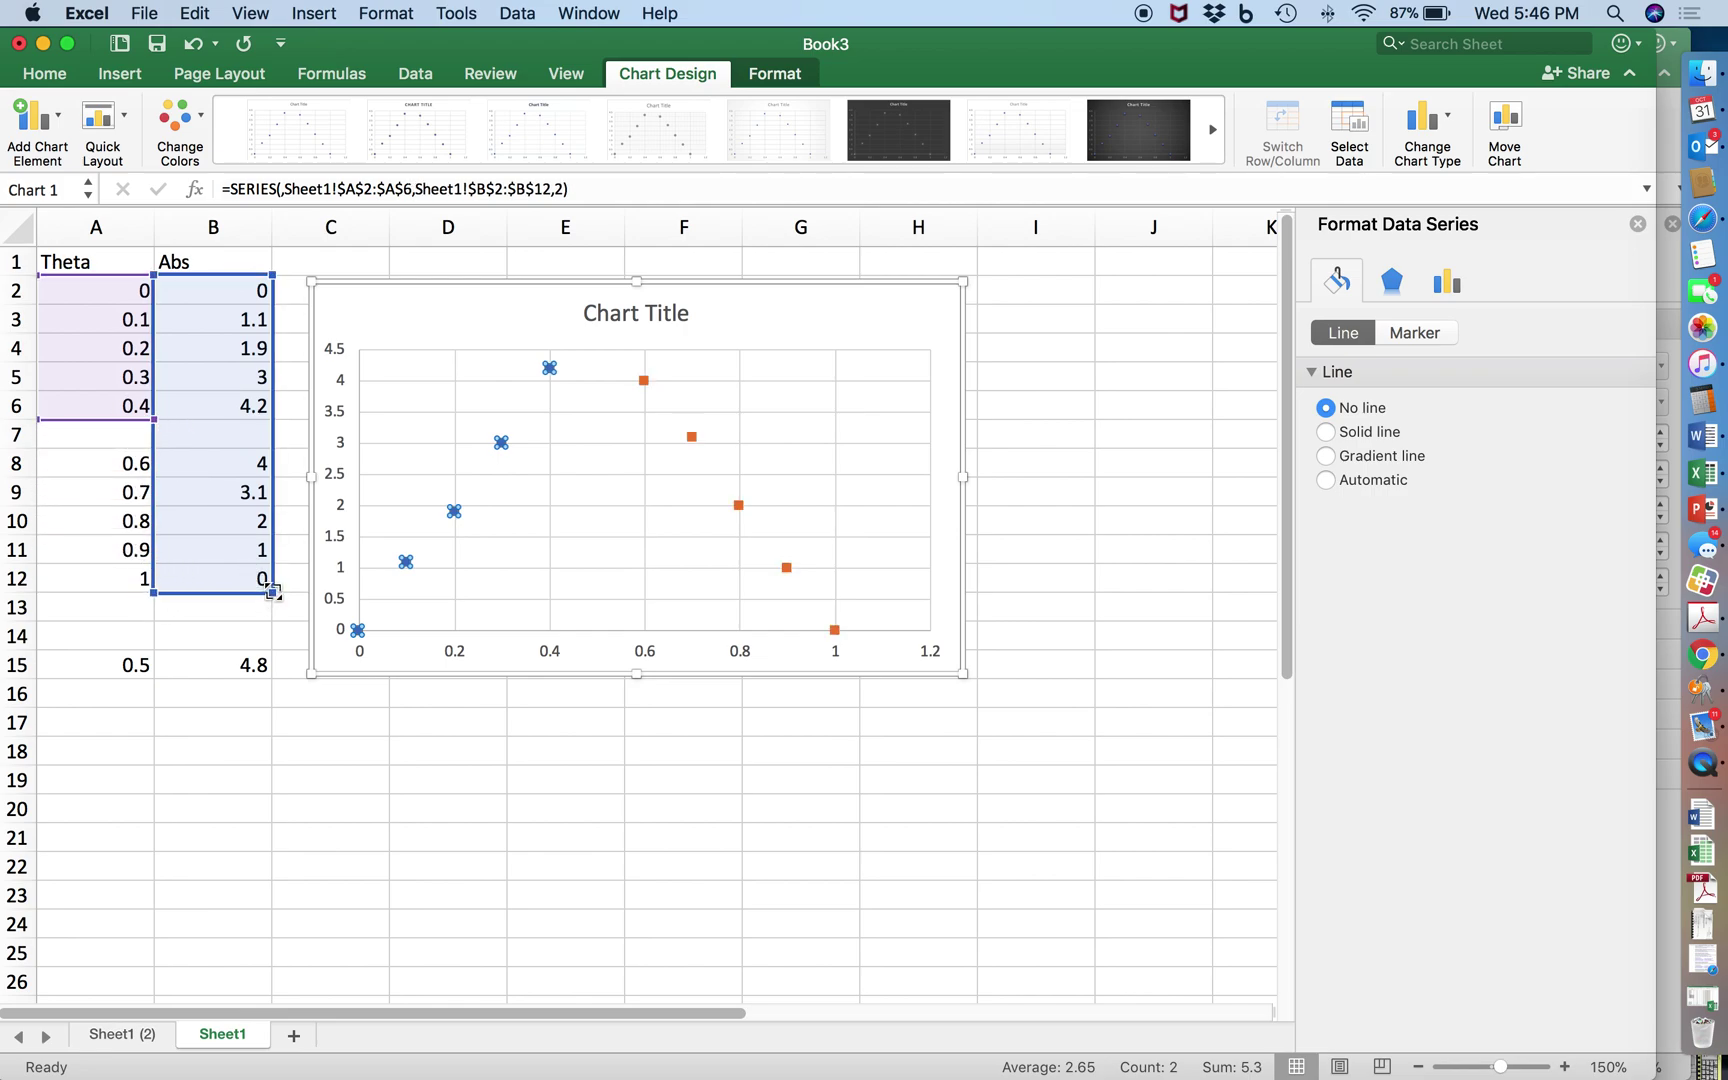
left_click_drag(273, 591, 273, 421)
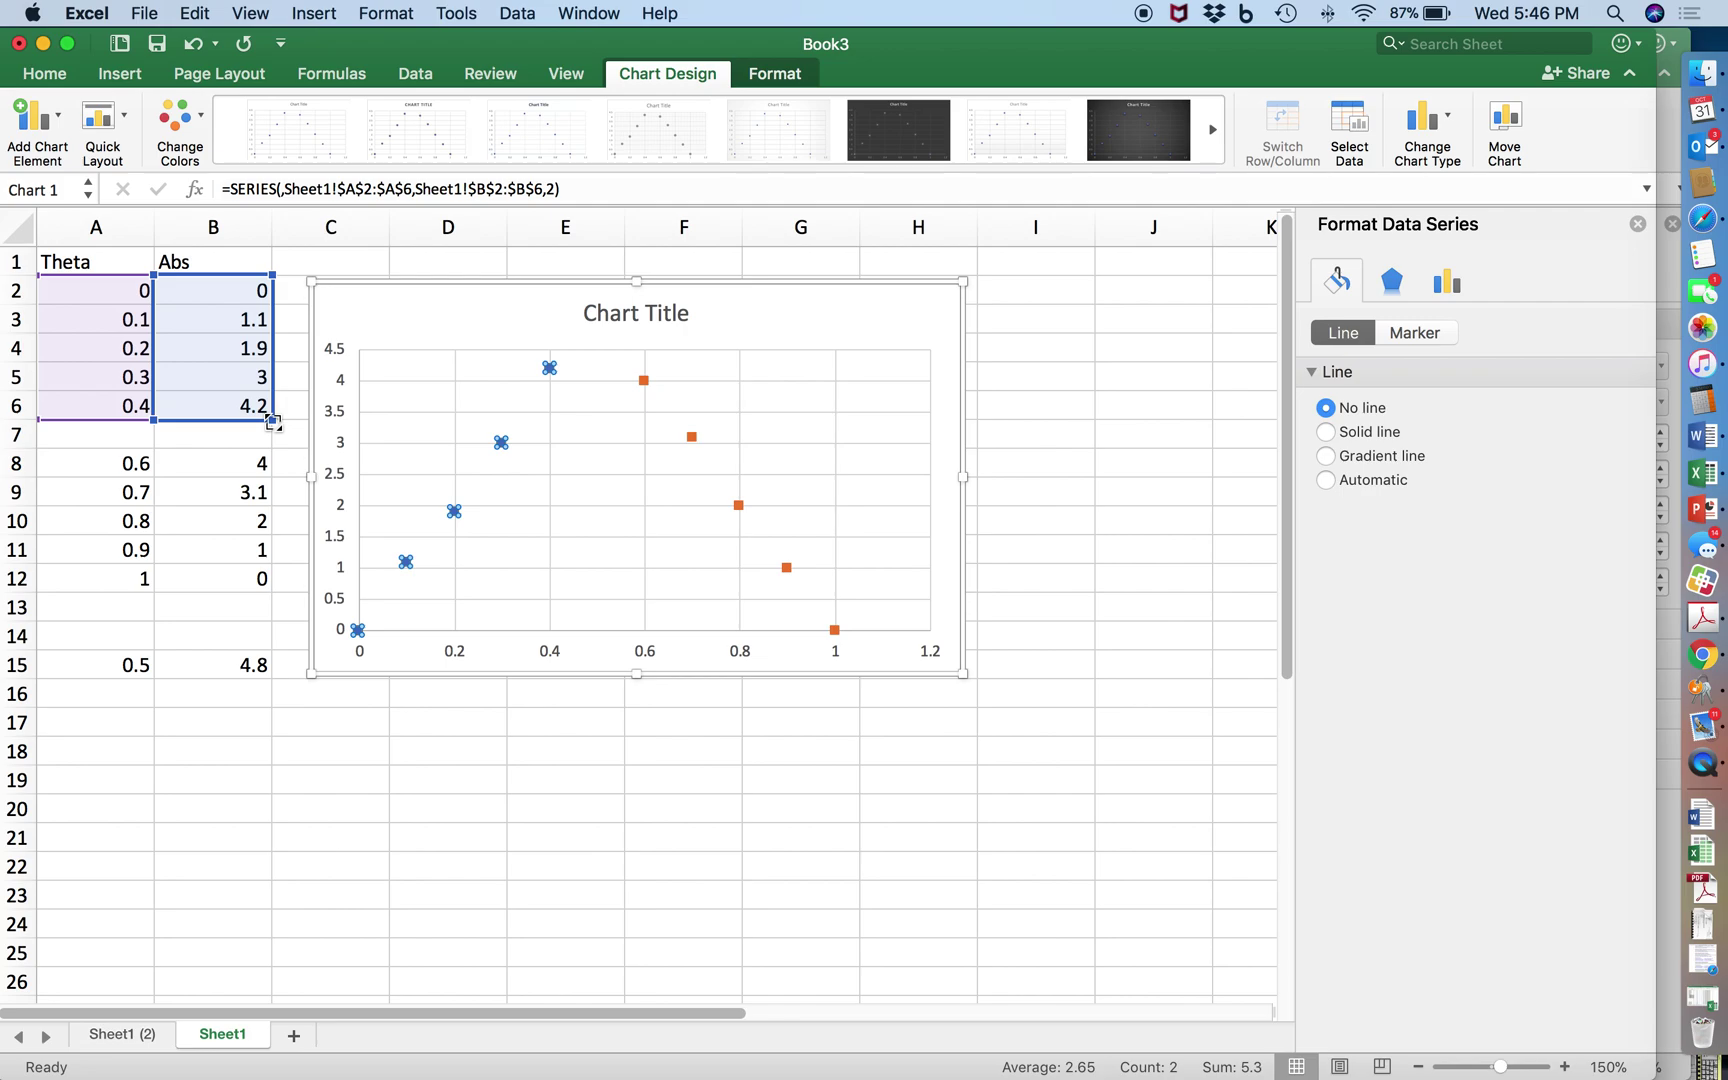
left_click(692, 438)
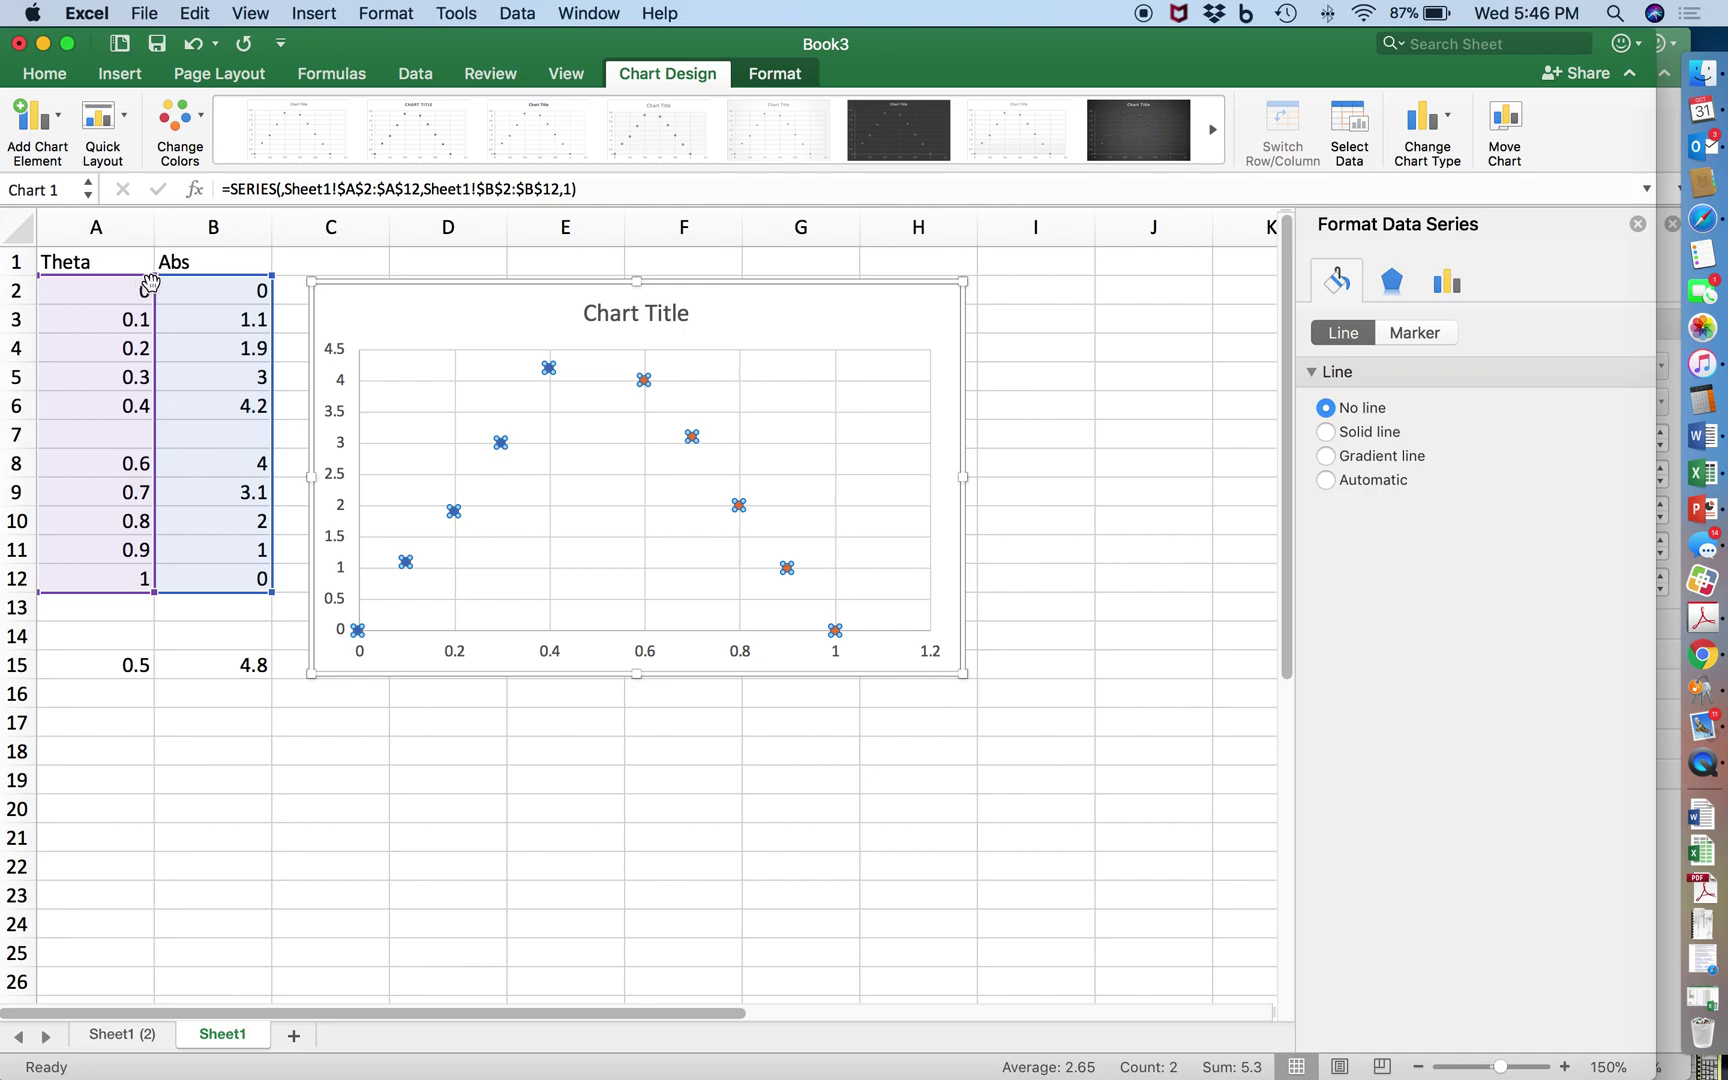
left_click_drag(150, 284, 150, 452)
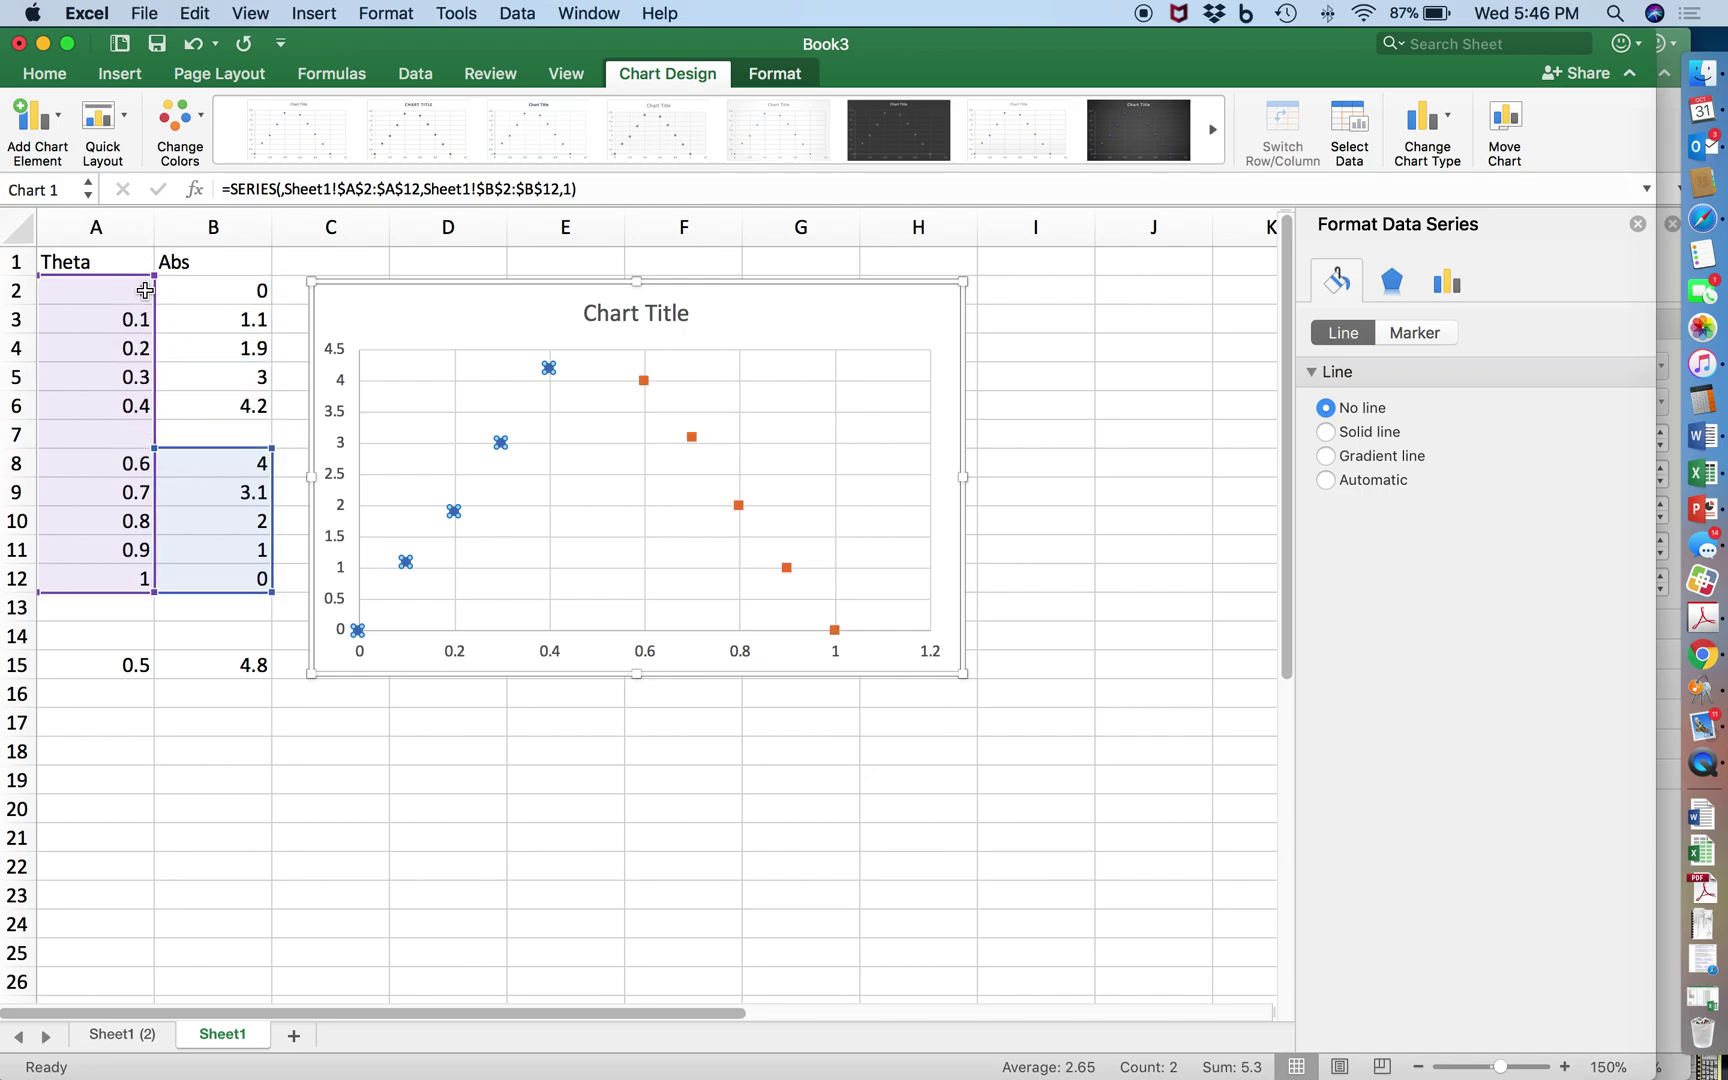
left_click_drag(145, 290, 149, 452)
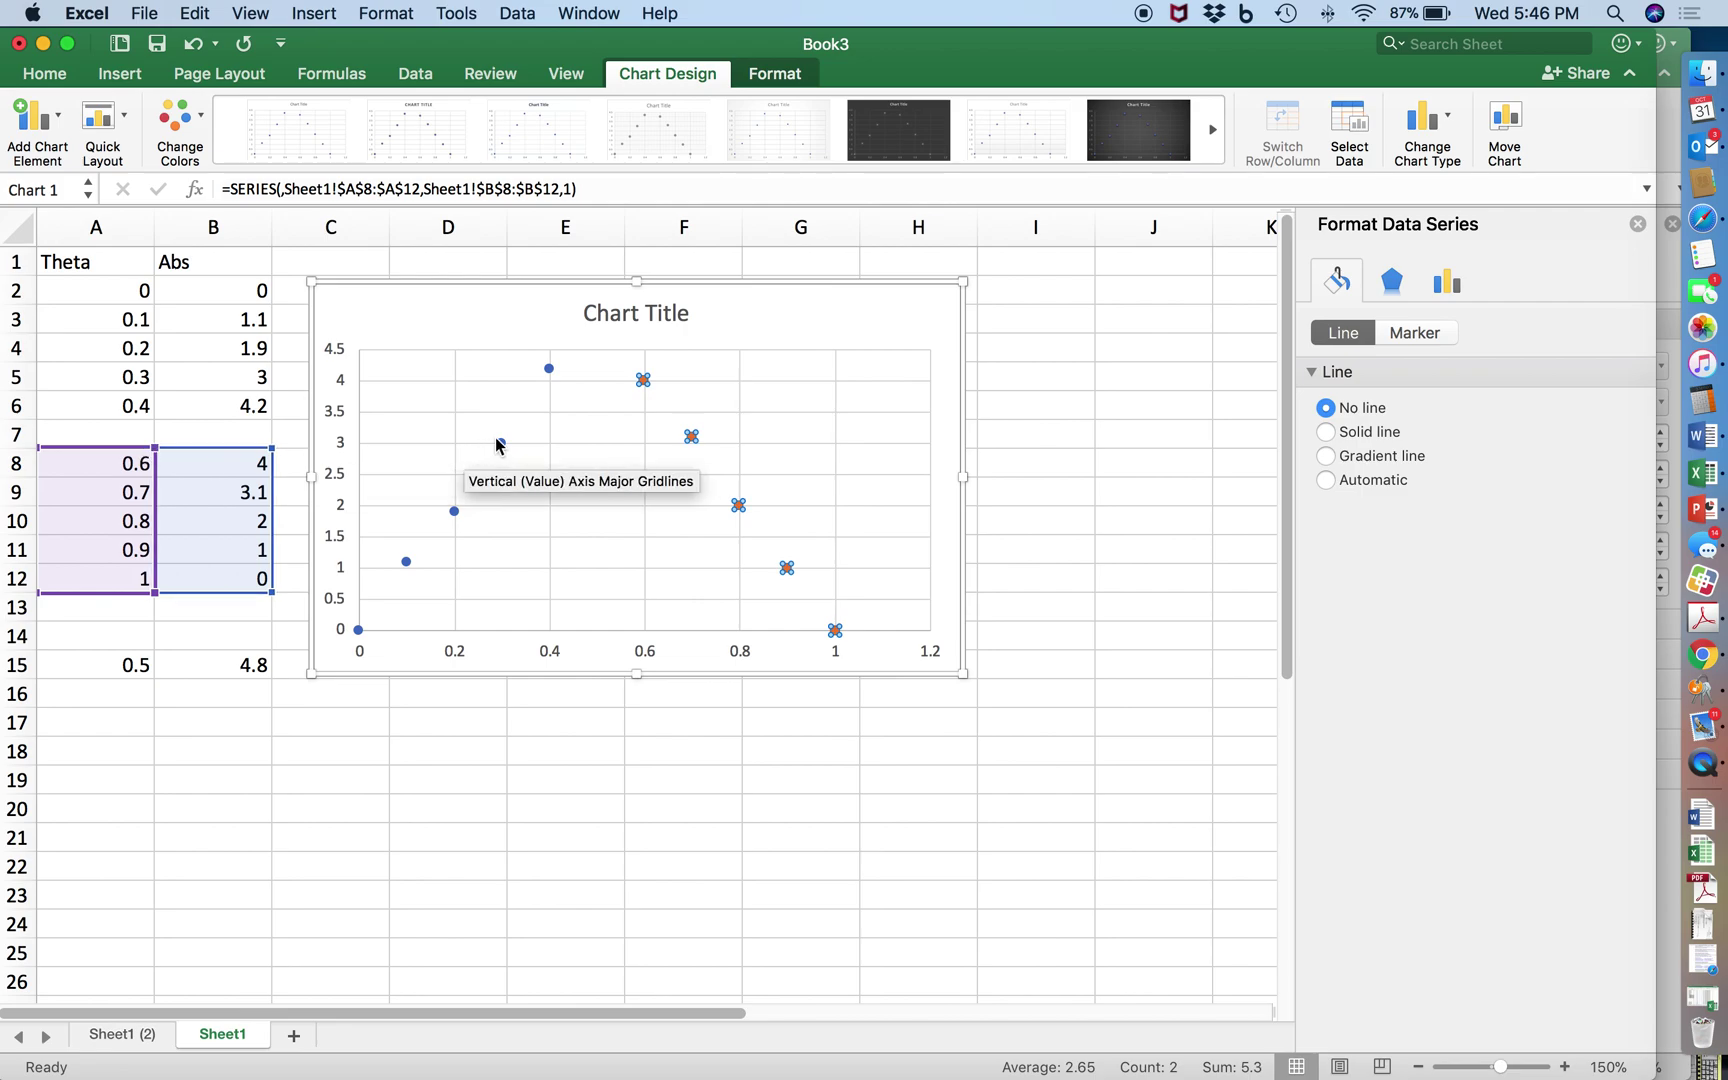
mouse_move(507, 452)
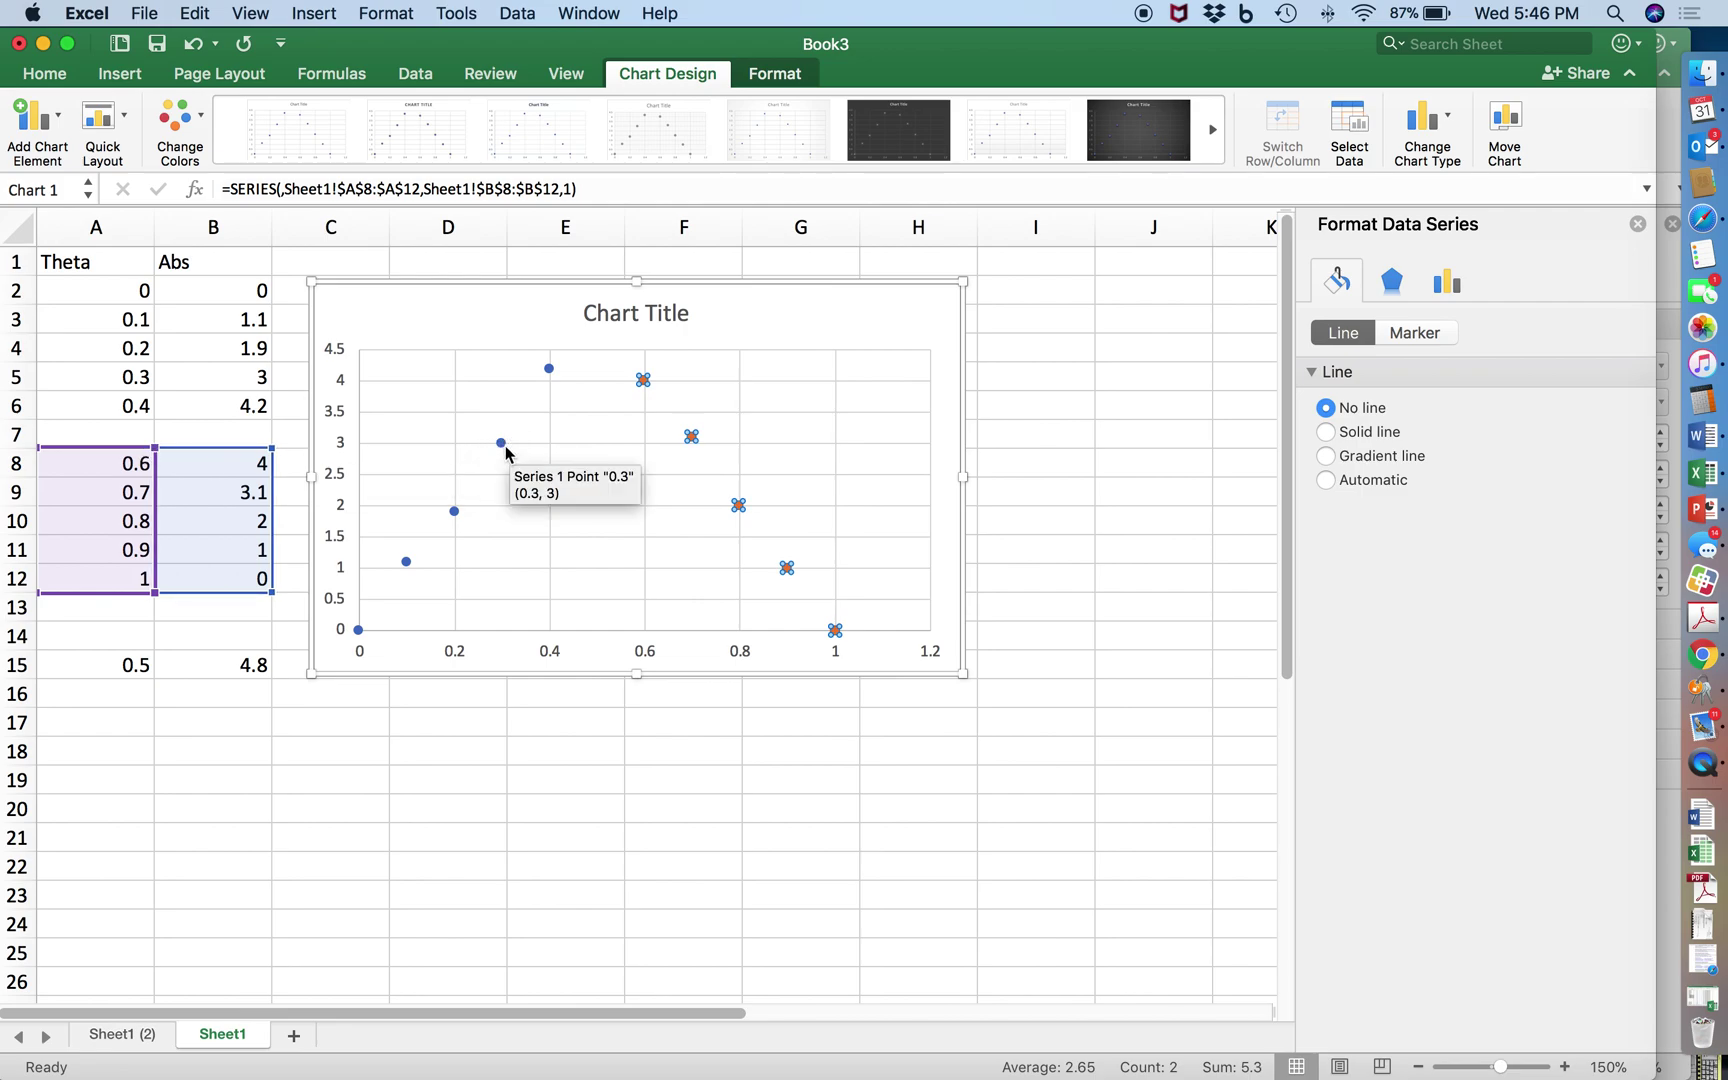
left_click(683, 473)
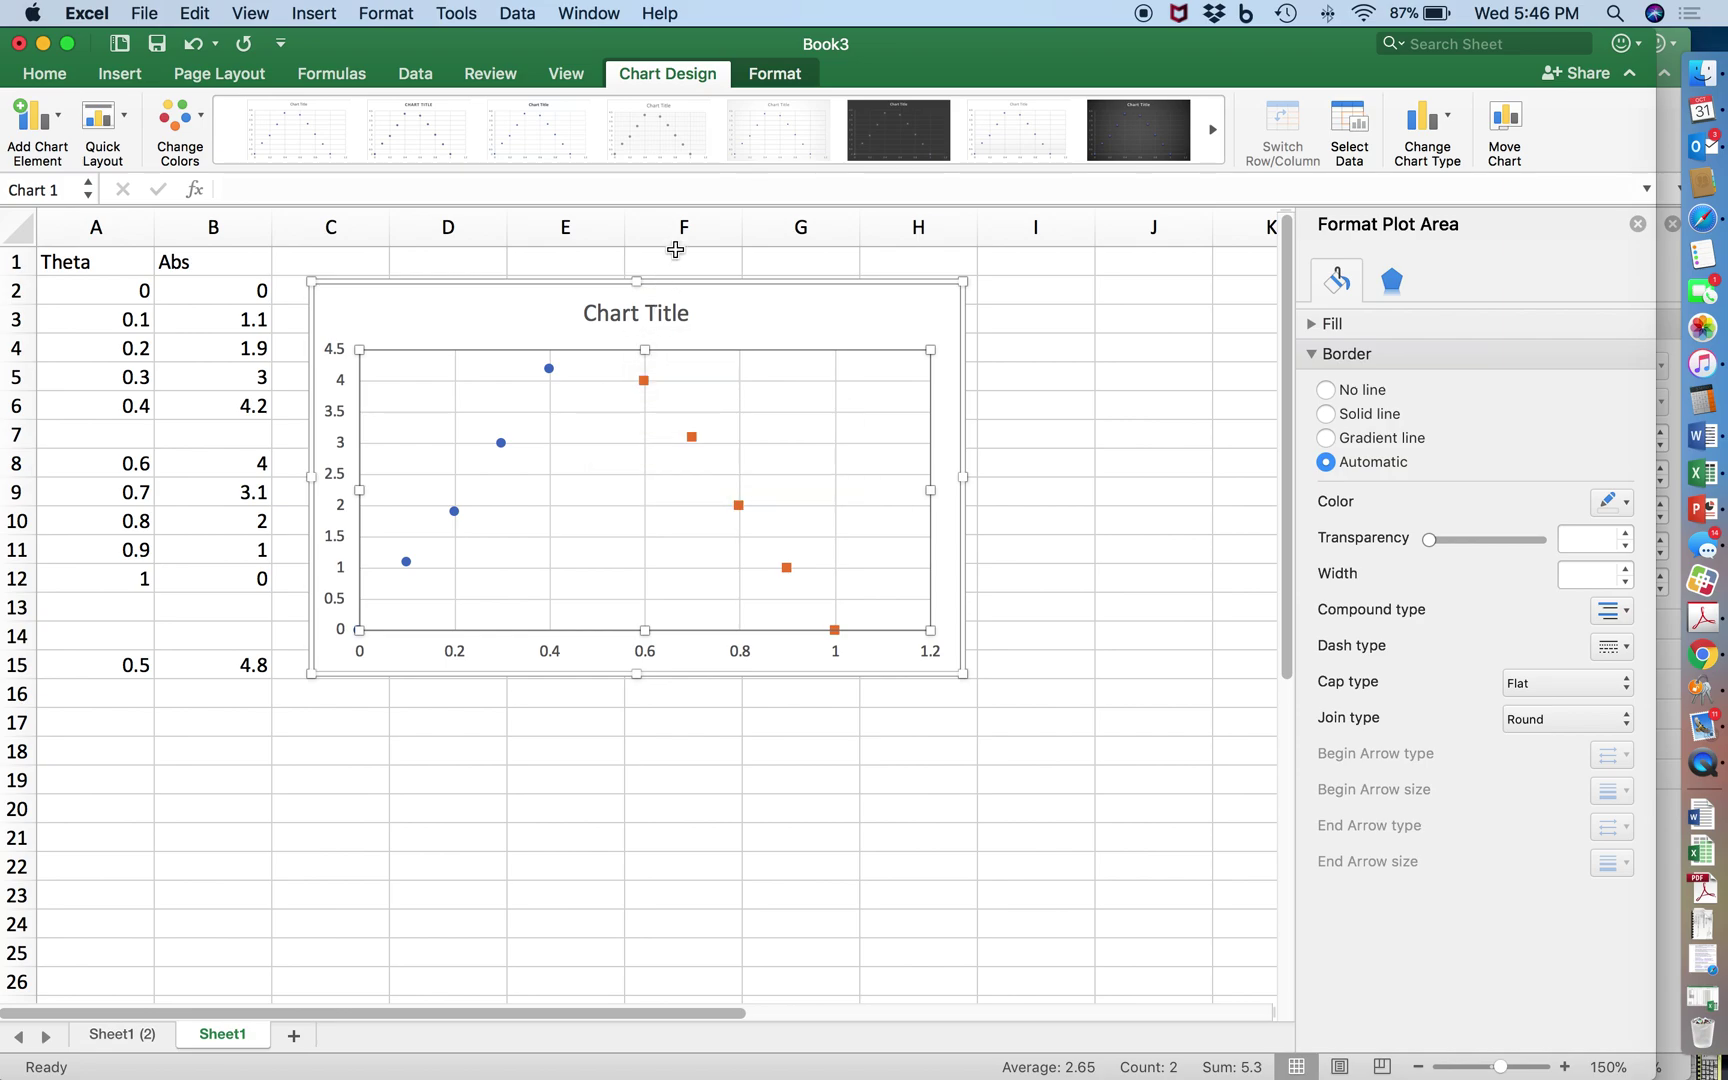
left_click(695, 76)
Step: Add a linear trendline to the blue Series1 points
left_click(502, 445)
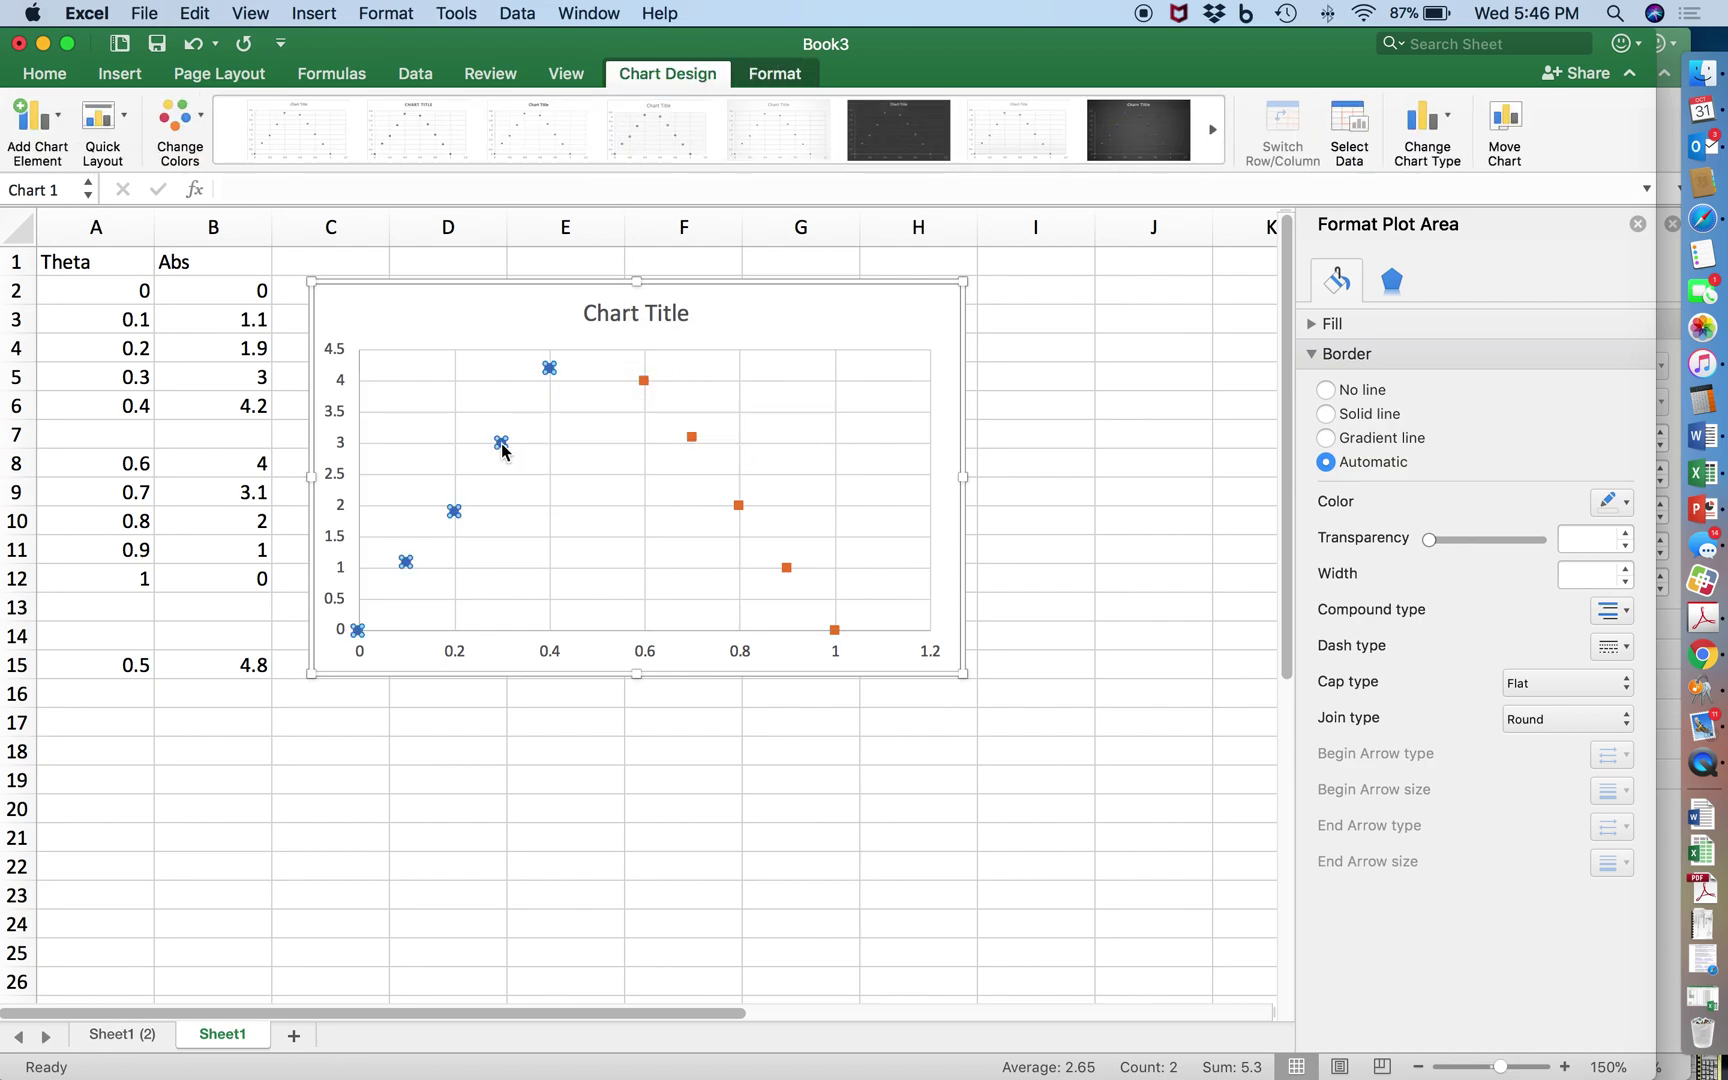
left_click(58, 129)
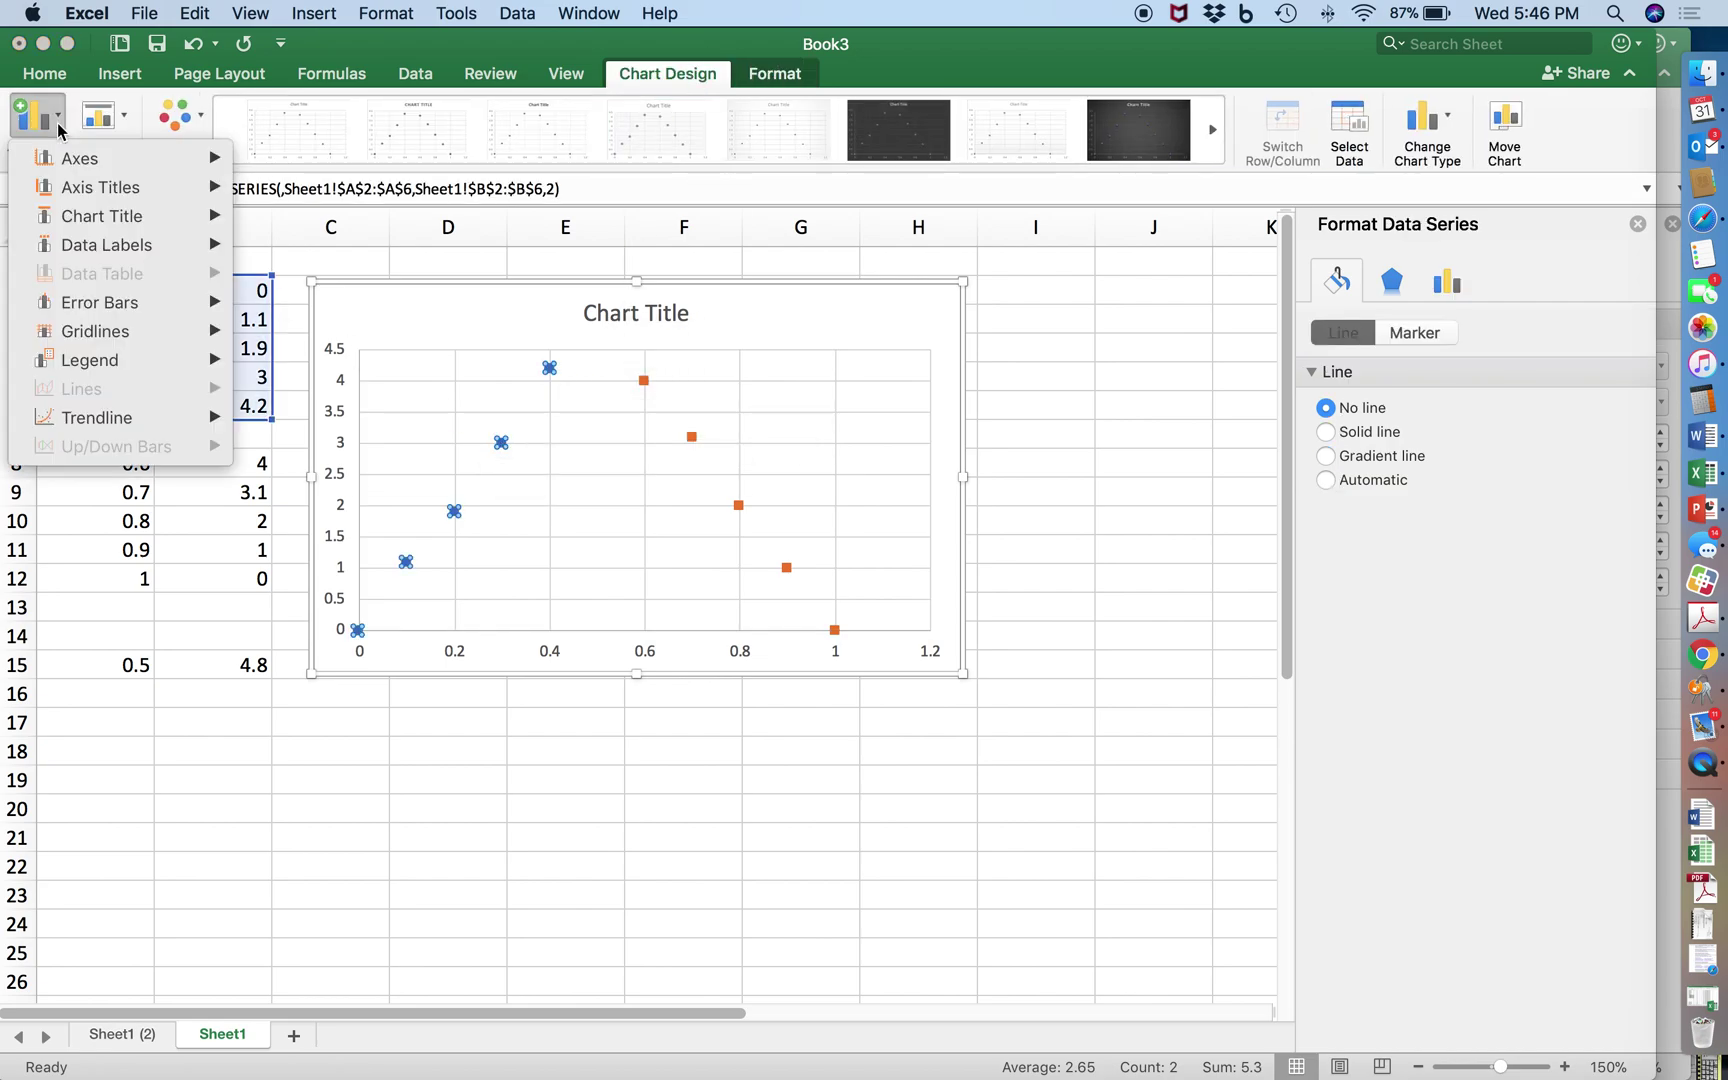
mouse_move(80, 417)
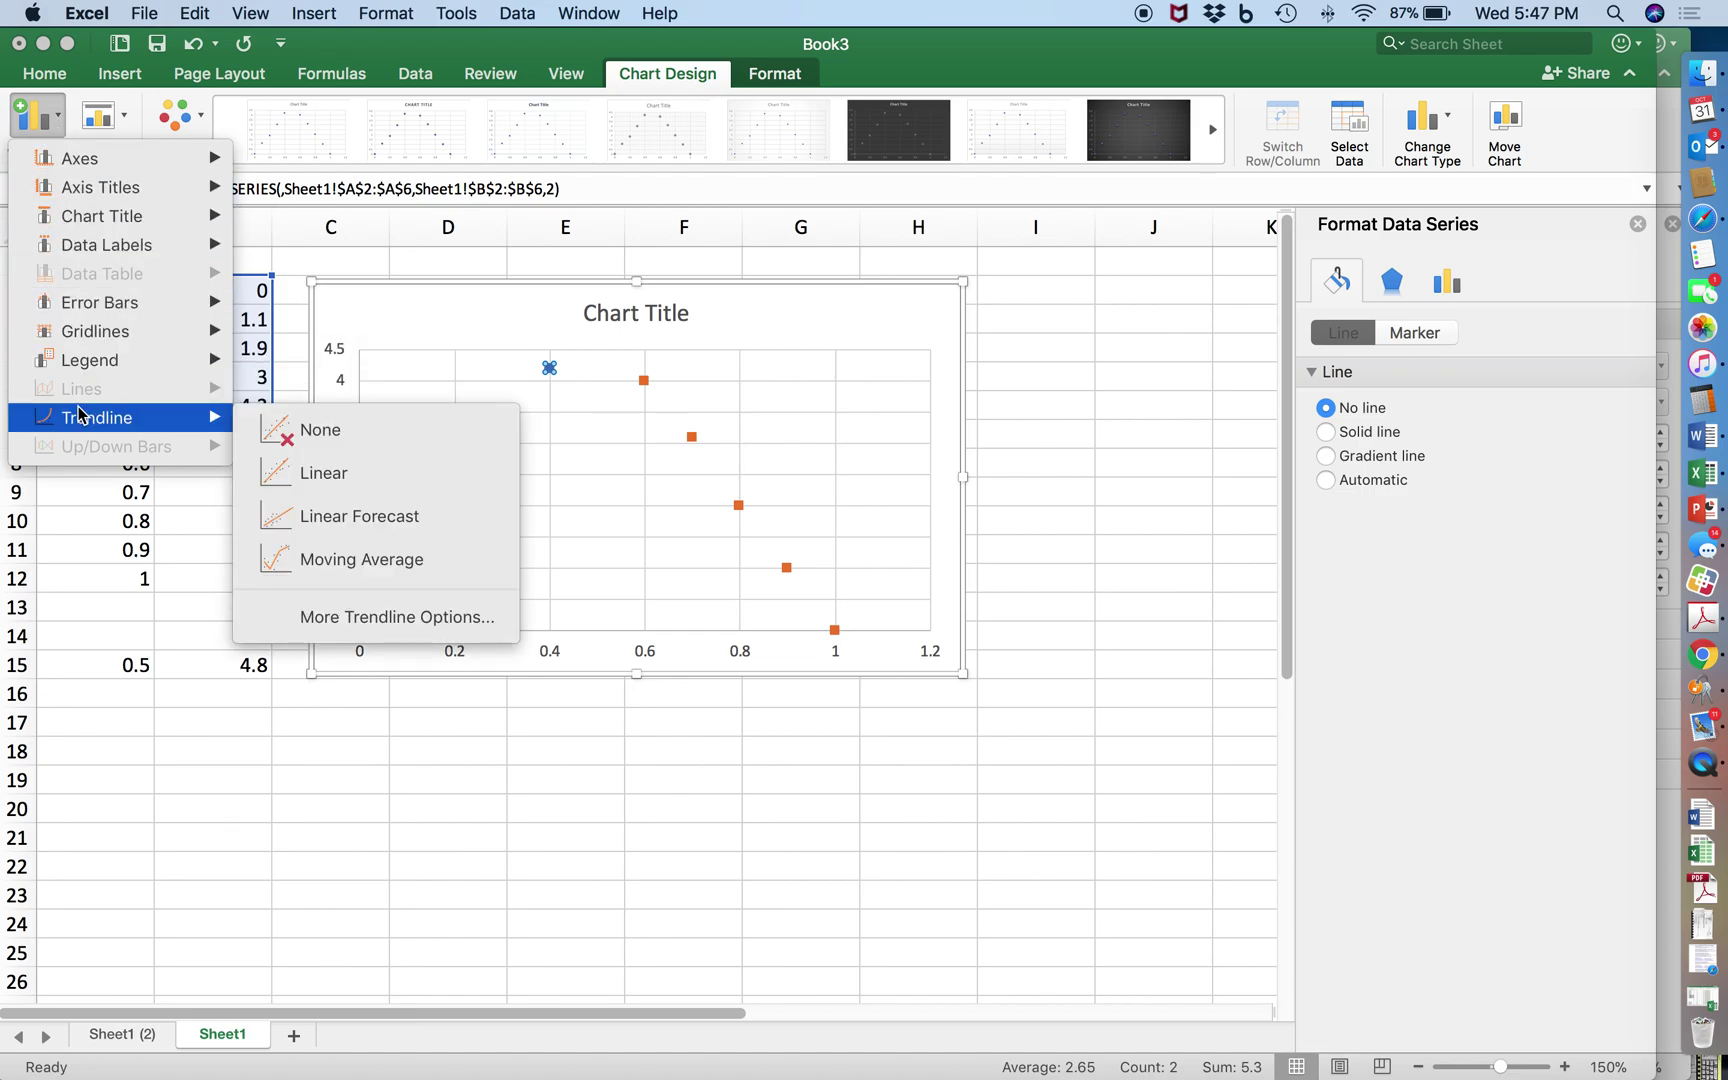
left_click(322, 476)
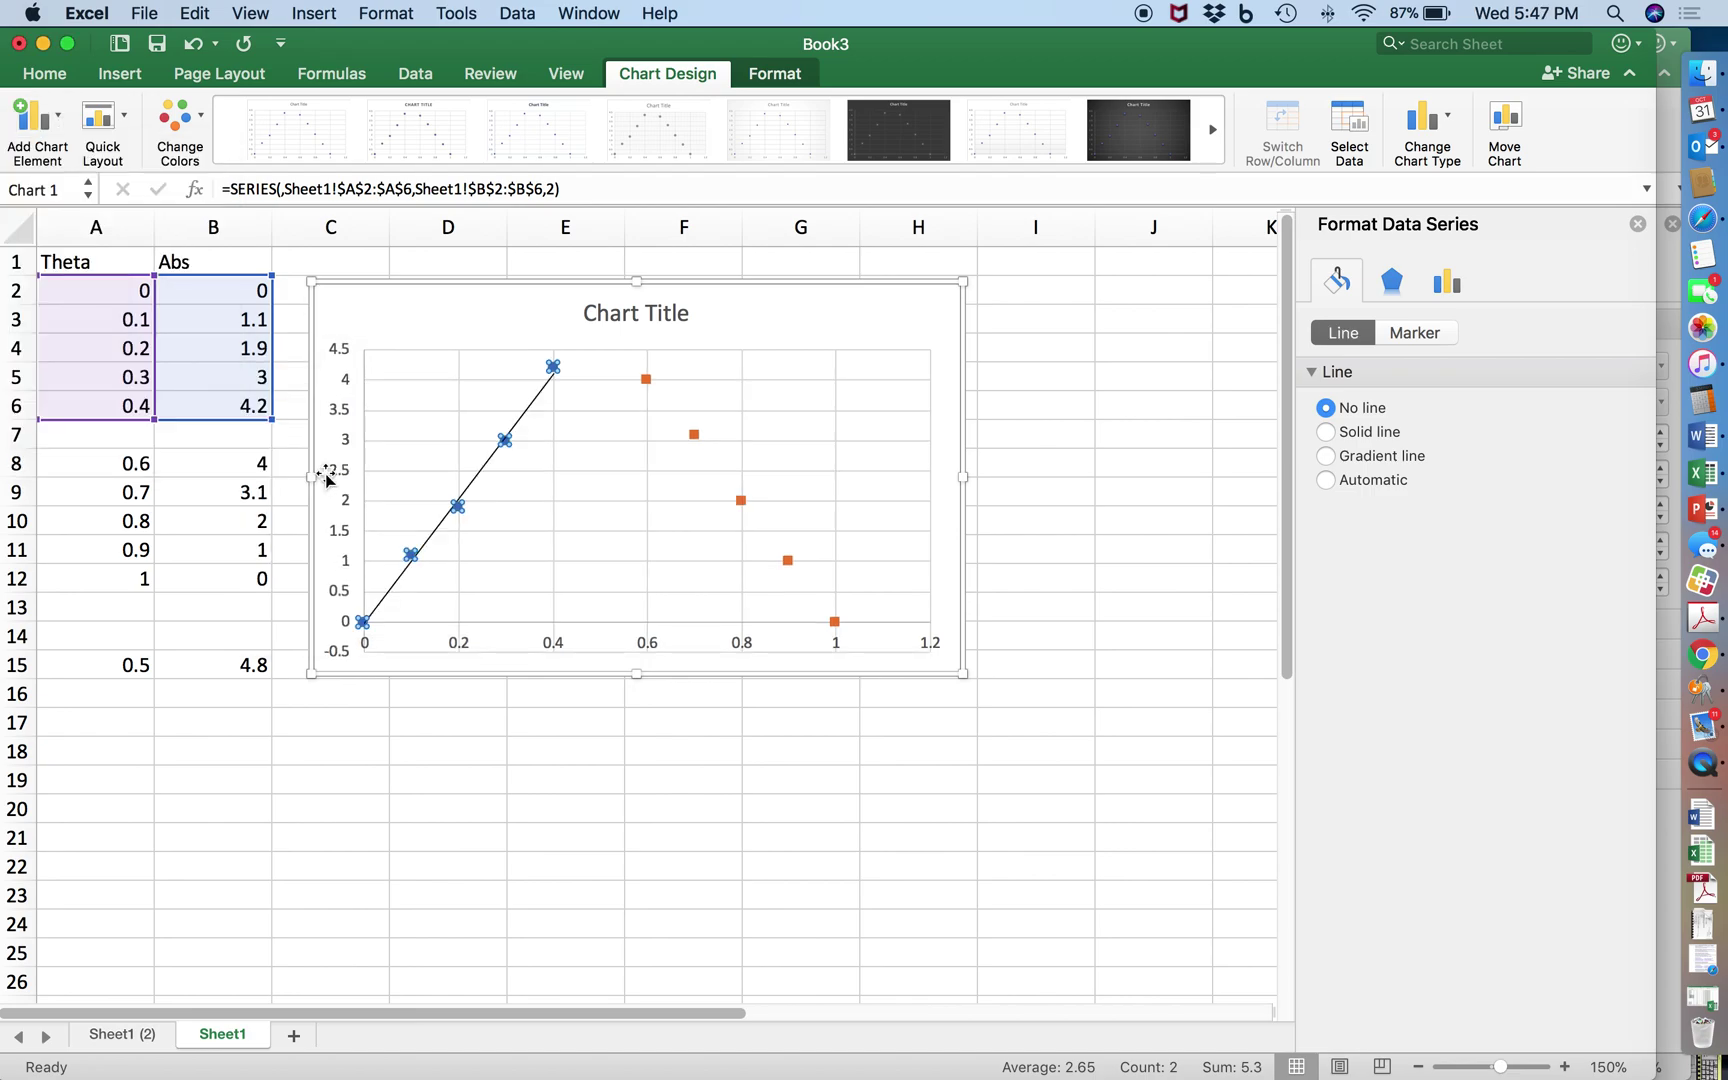
left_click(1450, 290)
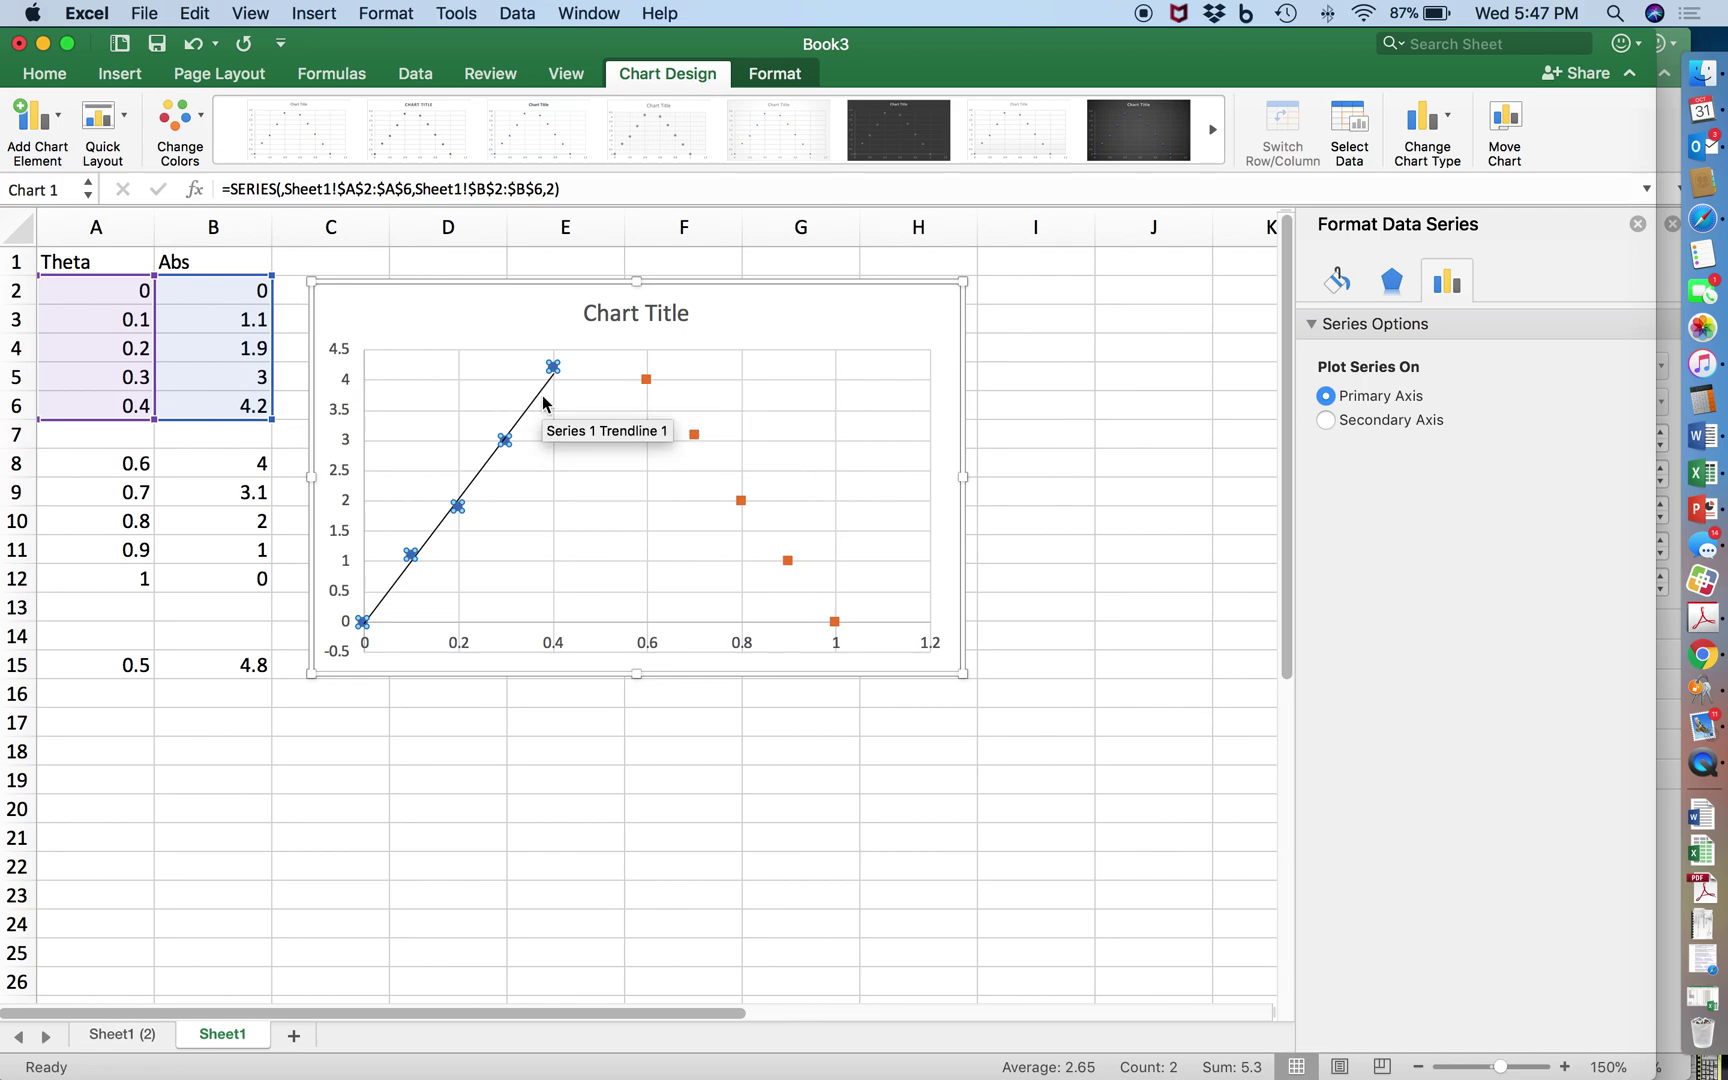
left_click(538, 400)
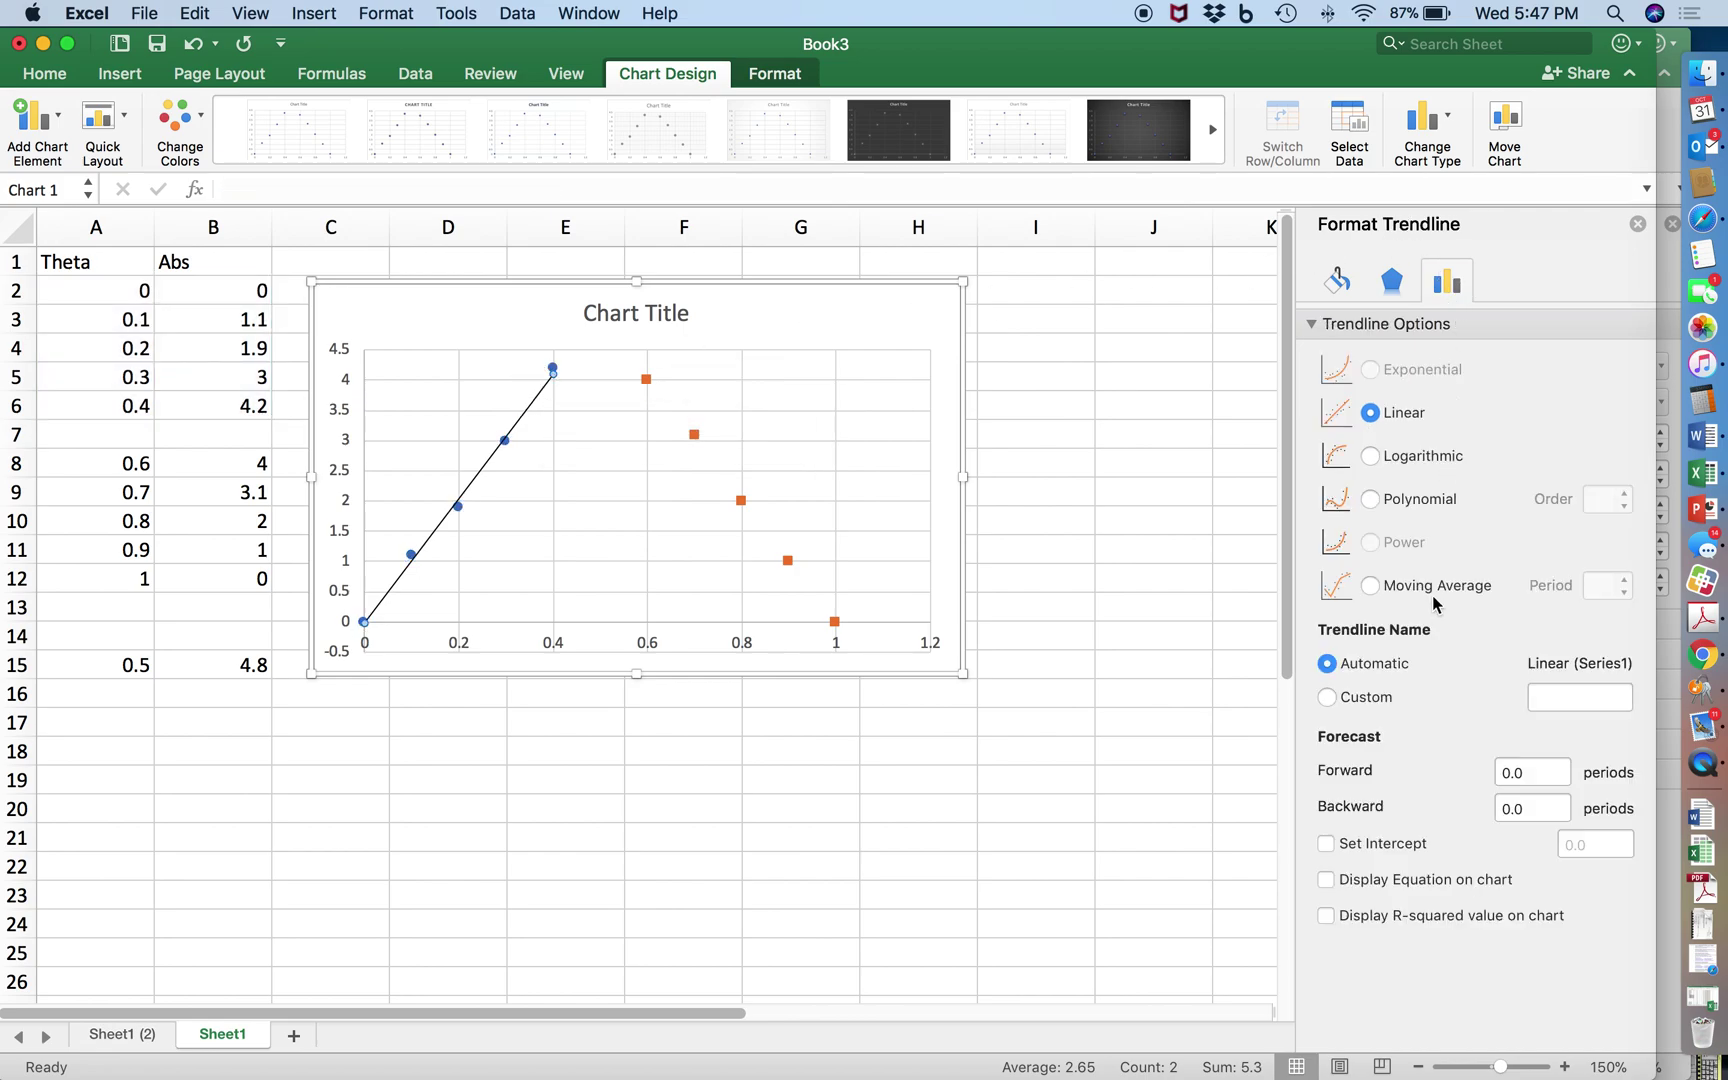
Step: Show the trendline equation y = 10.3x - 0.02 and extend the line forward by 0.2
left_click(1325, 882)
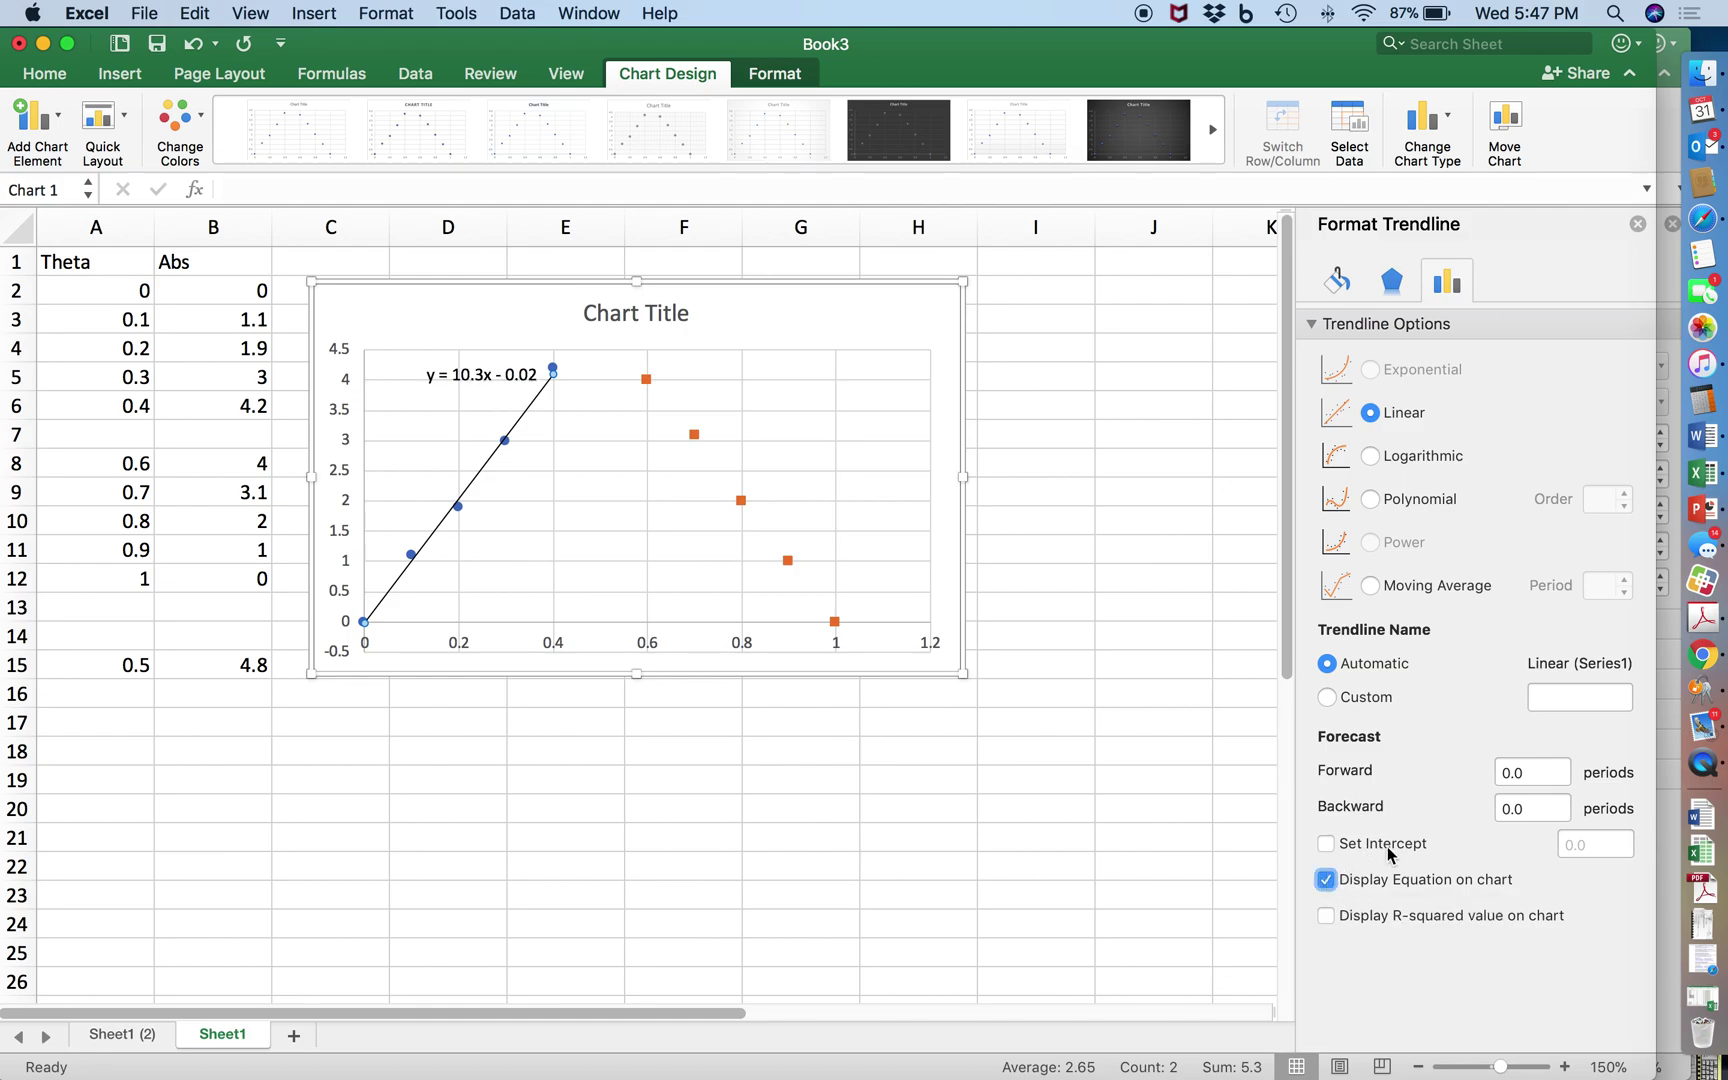
left_click_drag(1540, 807, 1479, 820)
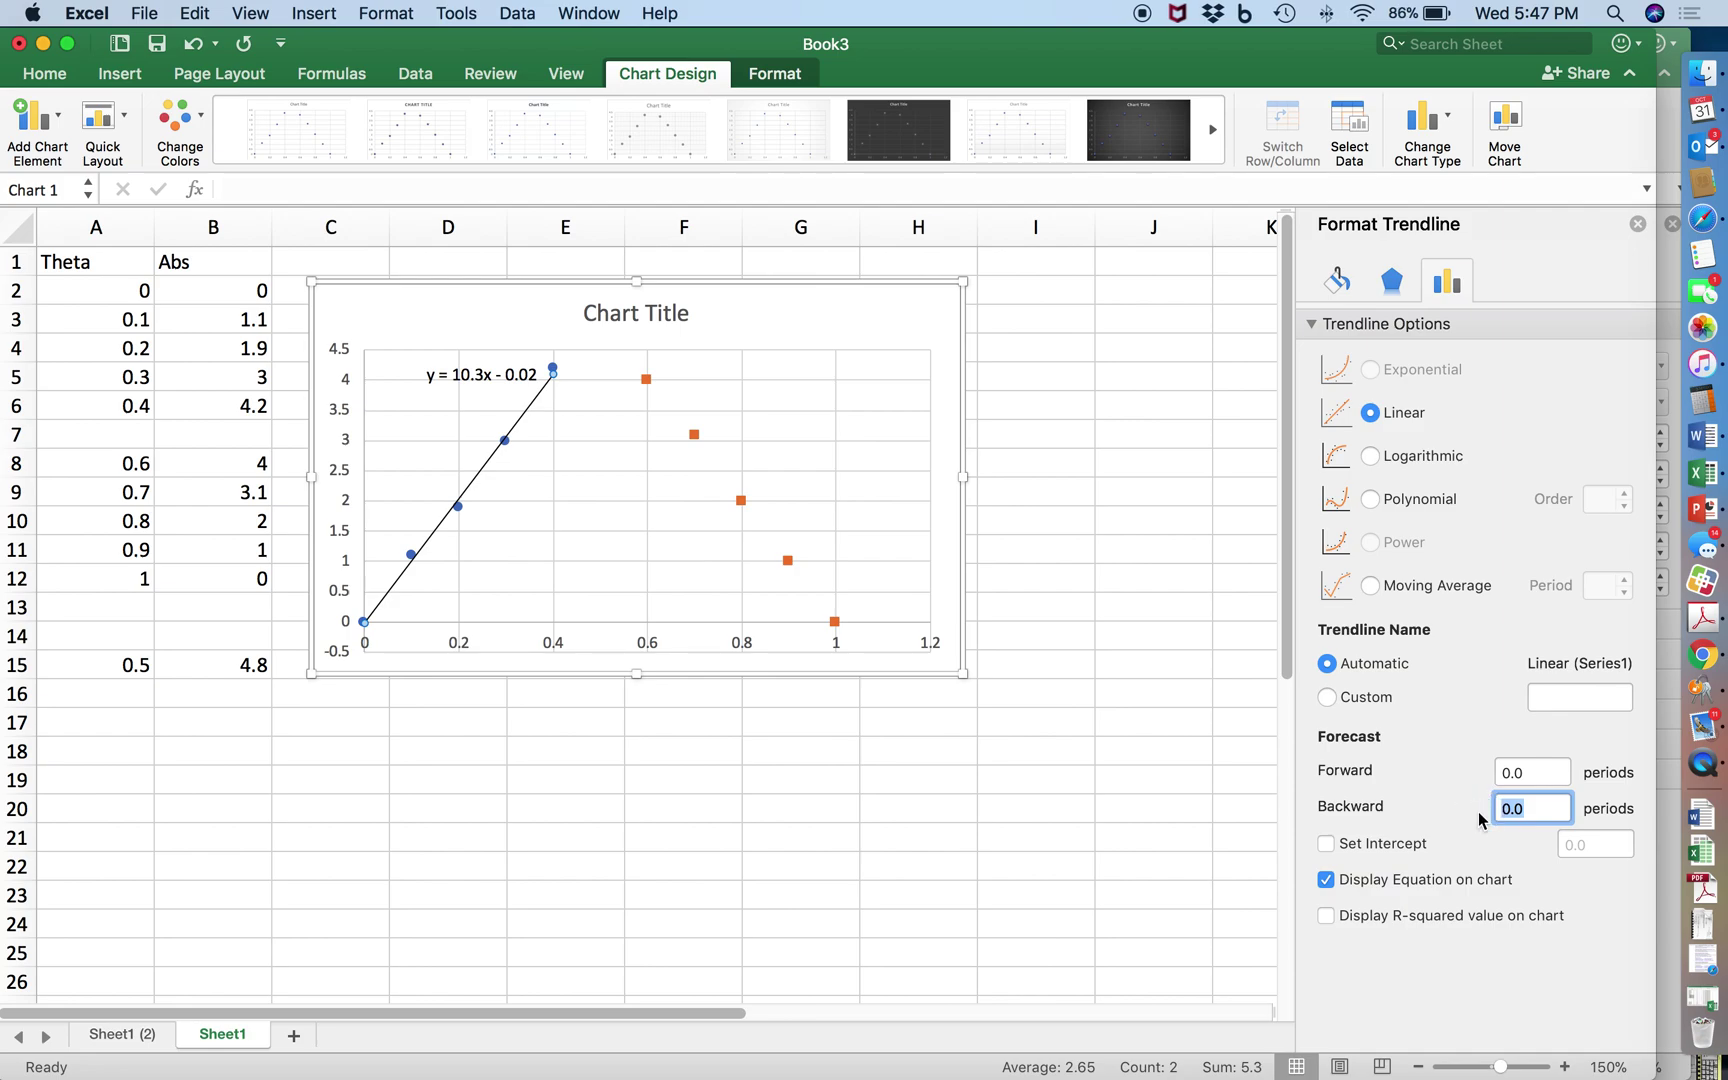
type(".2")
key("Return")
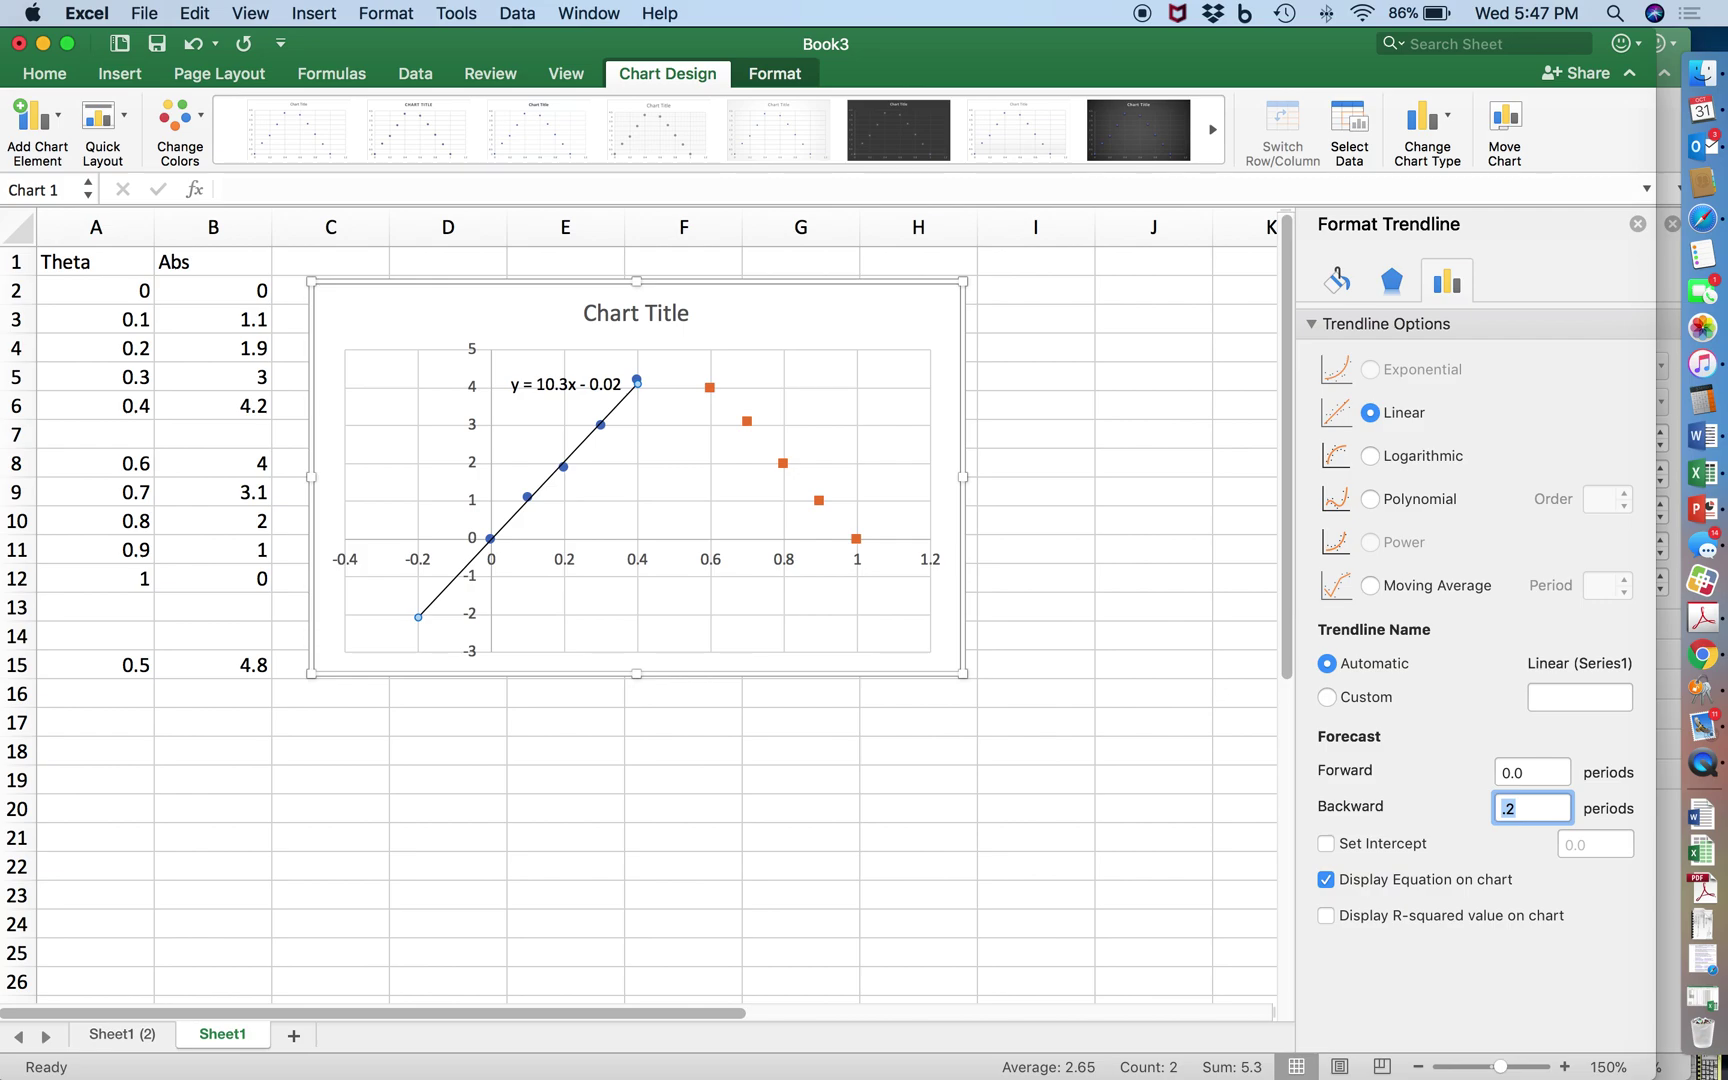
type("0")
left_click(1505, 771)
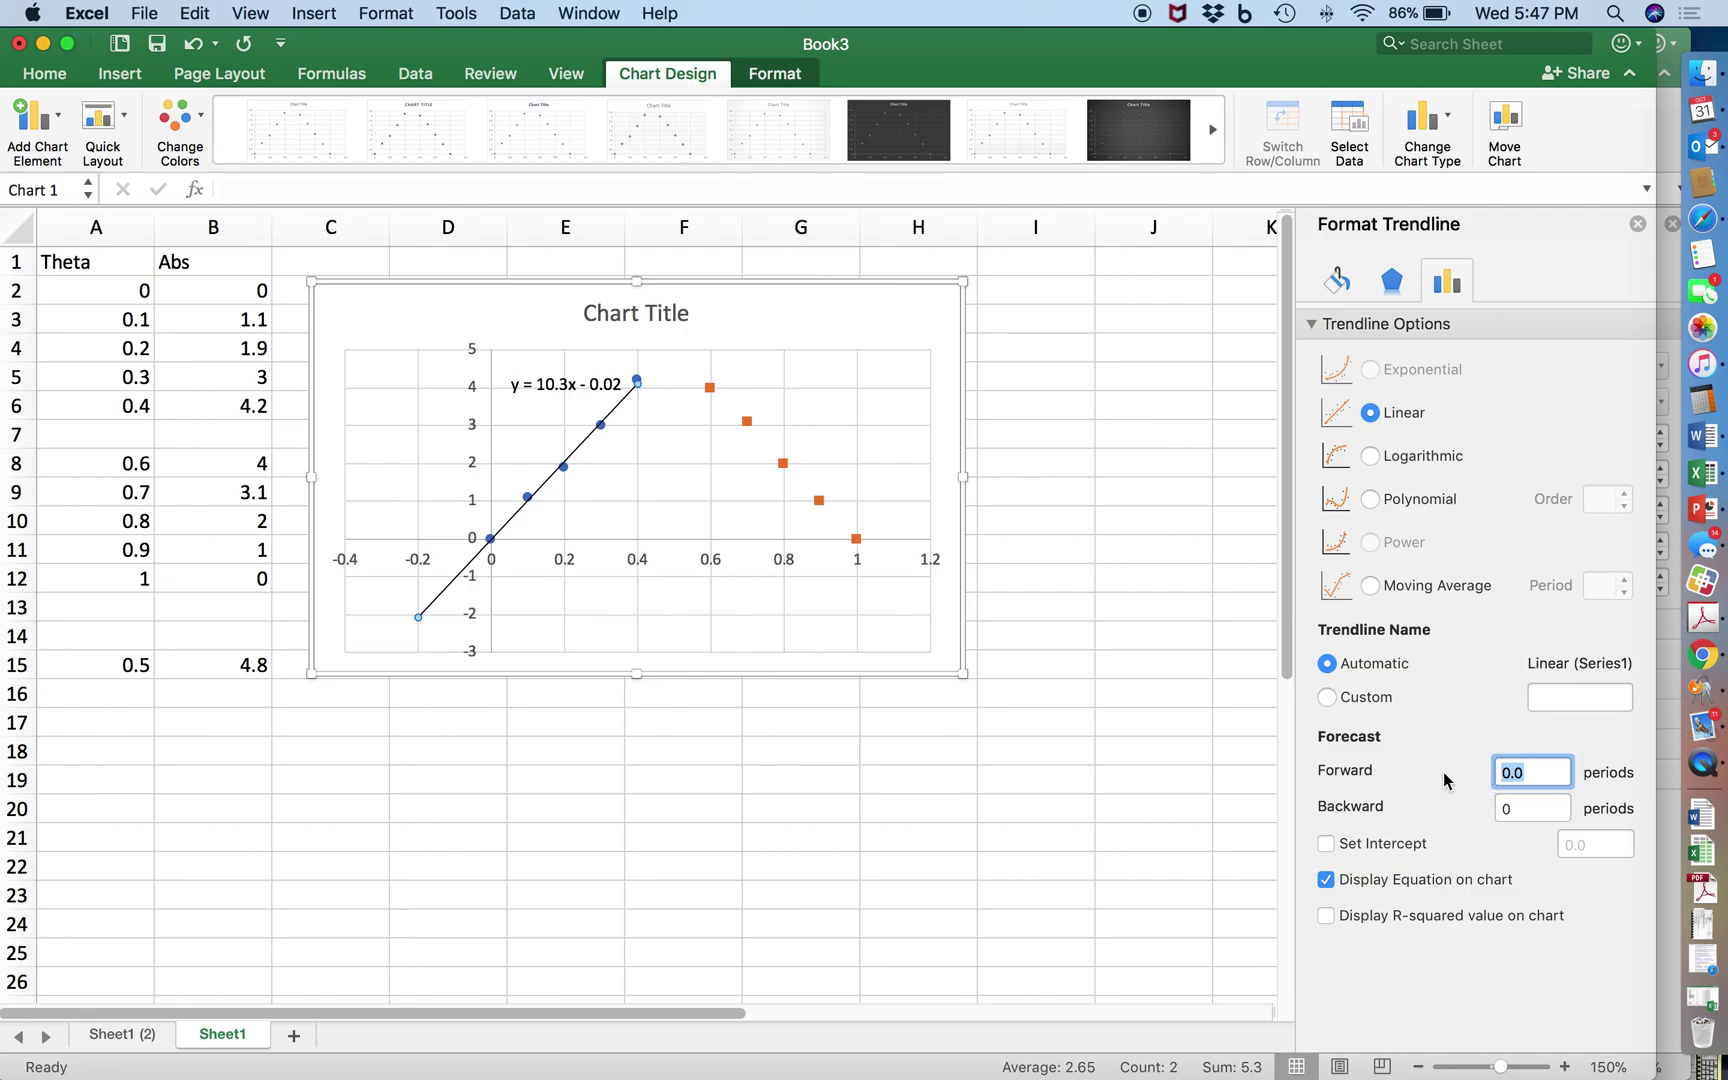
type(".2")
key("Return")
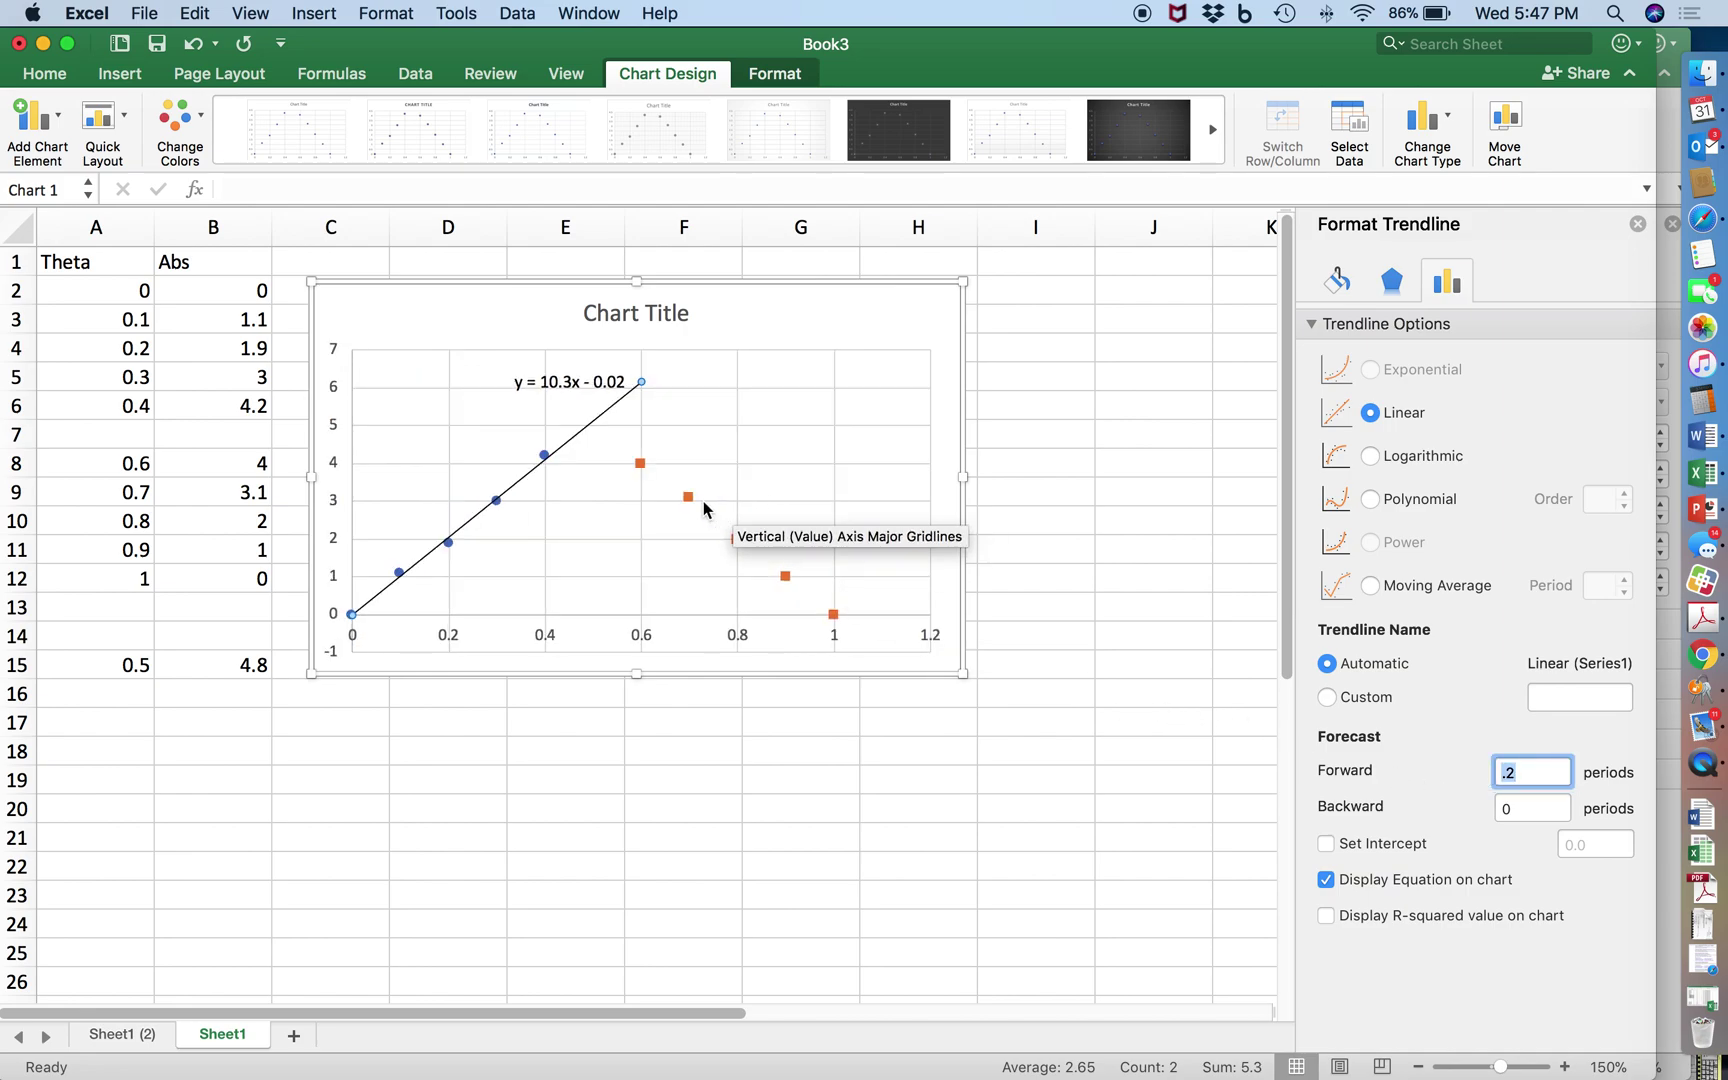
mouse_move(690, 502)
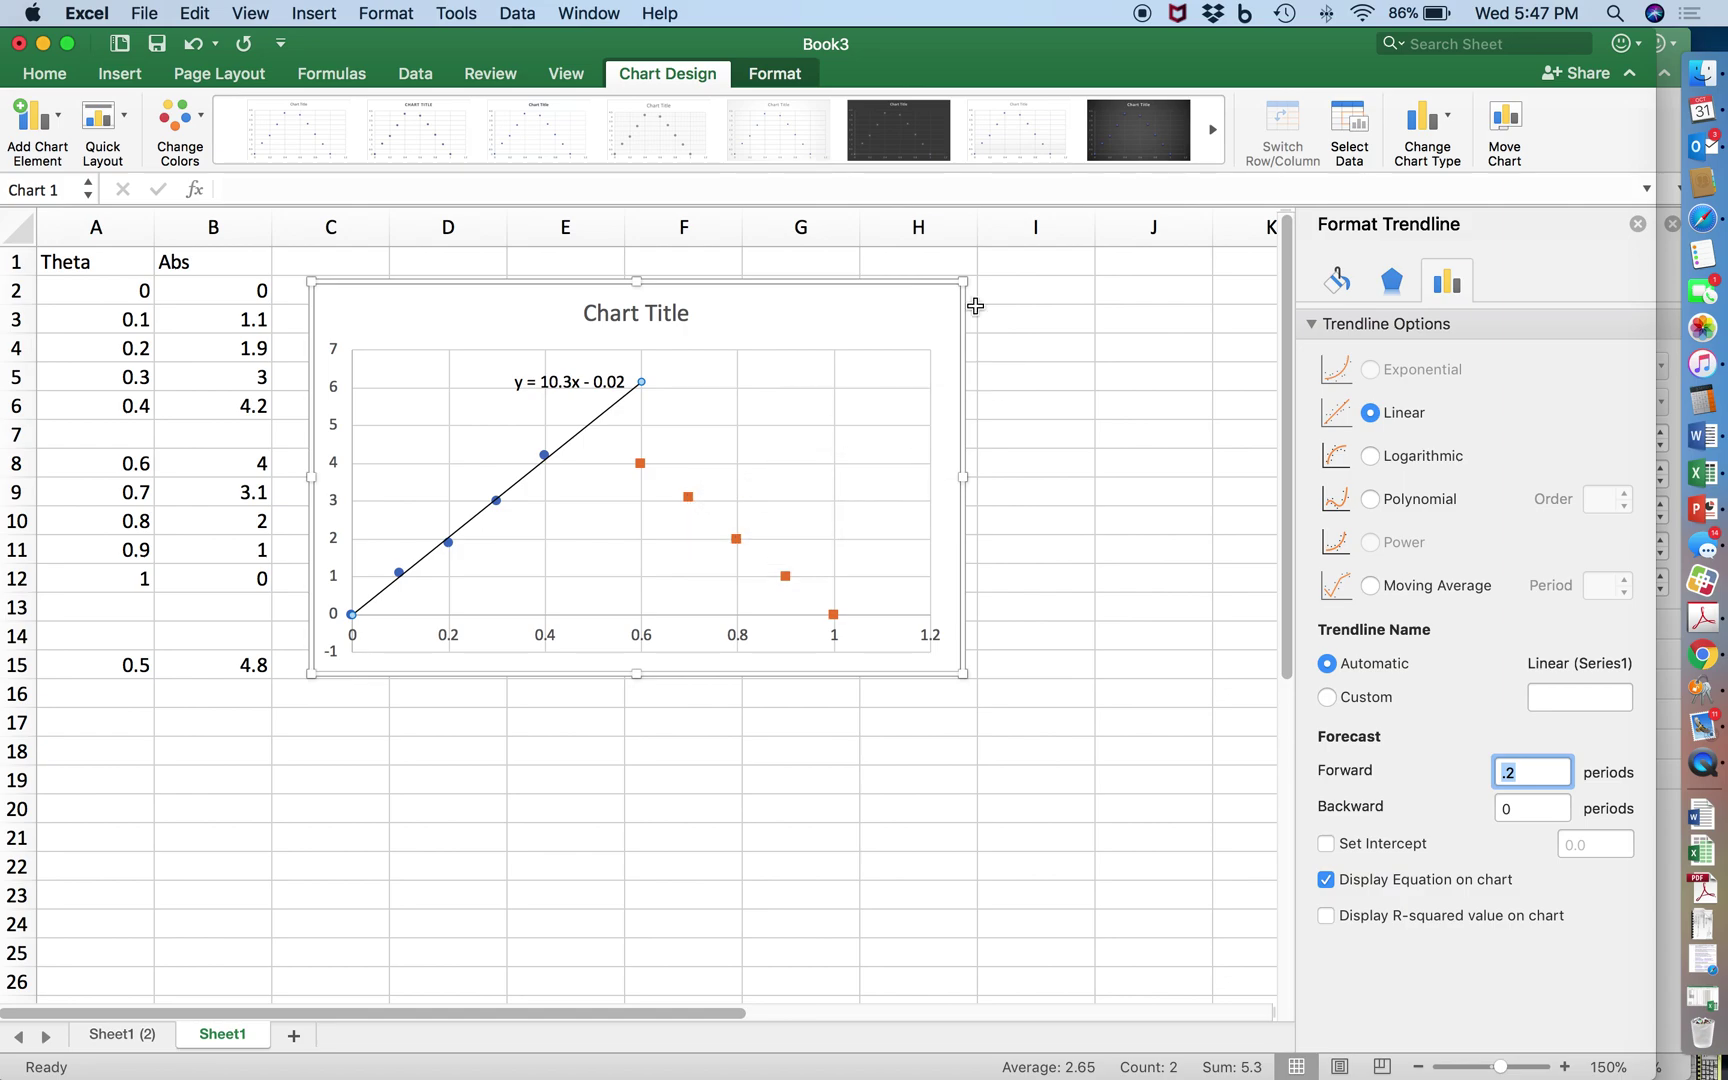
Step: Add a linear trendline to the orange Series2 points
left_click(689, 498)
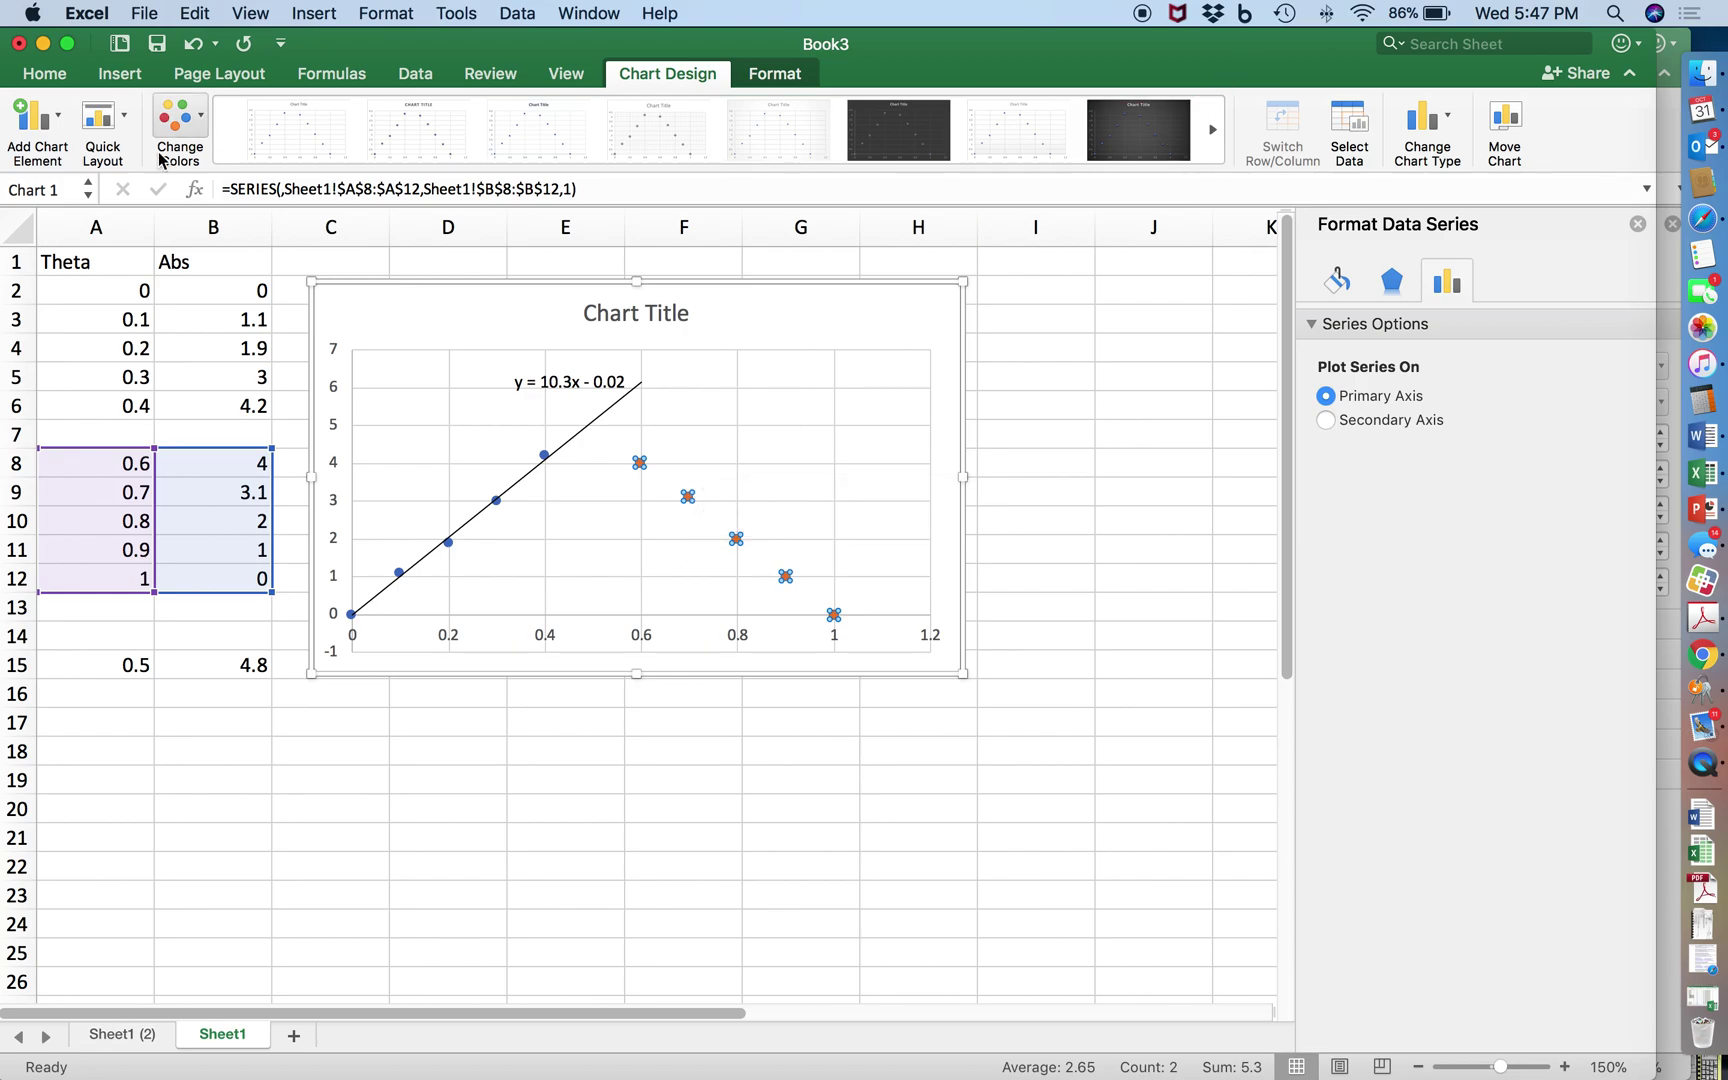
left_click(55, 118)
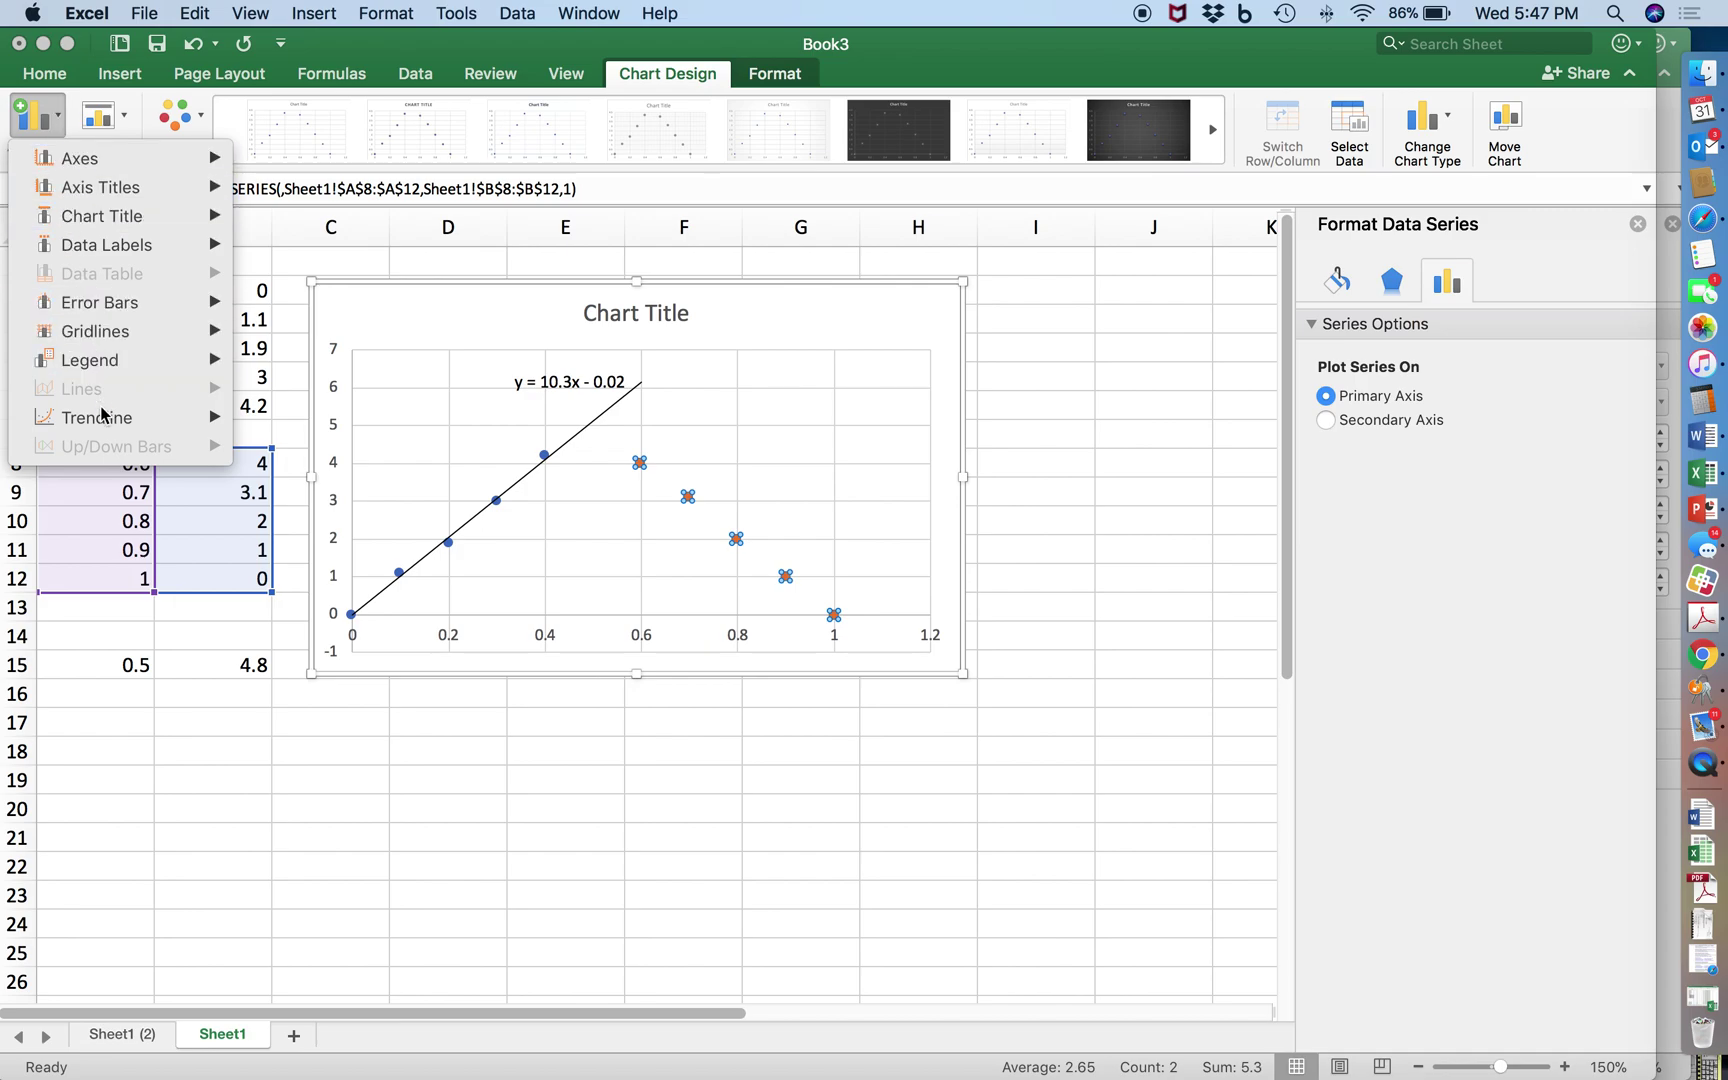
mouse_move(108, 417)
left_click(345, 468)
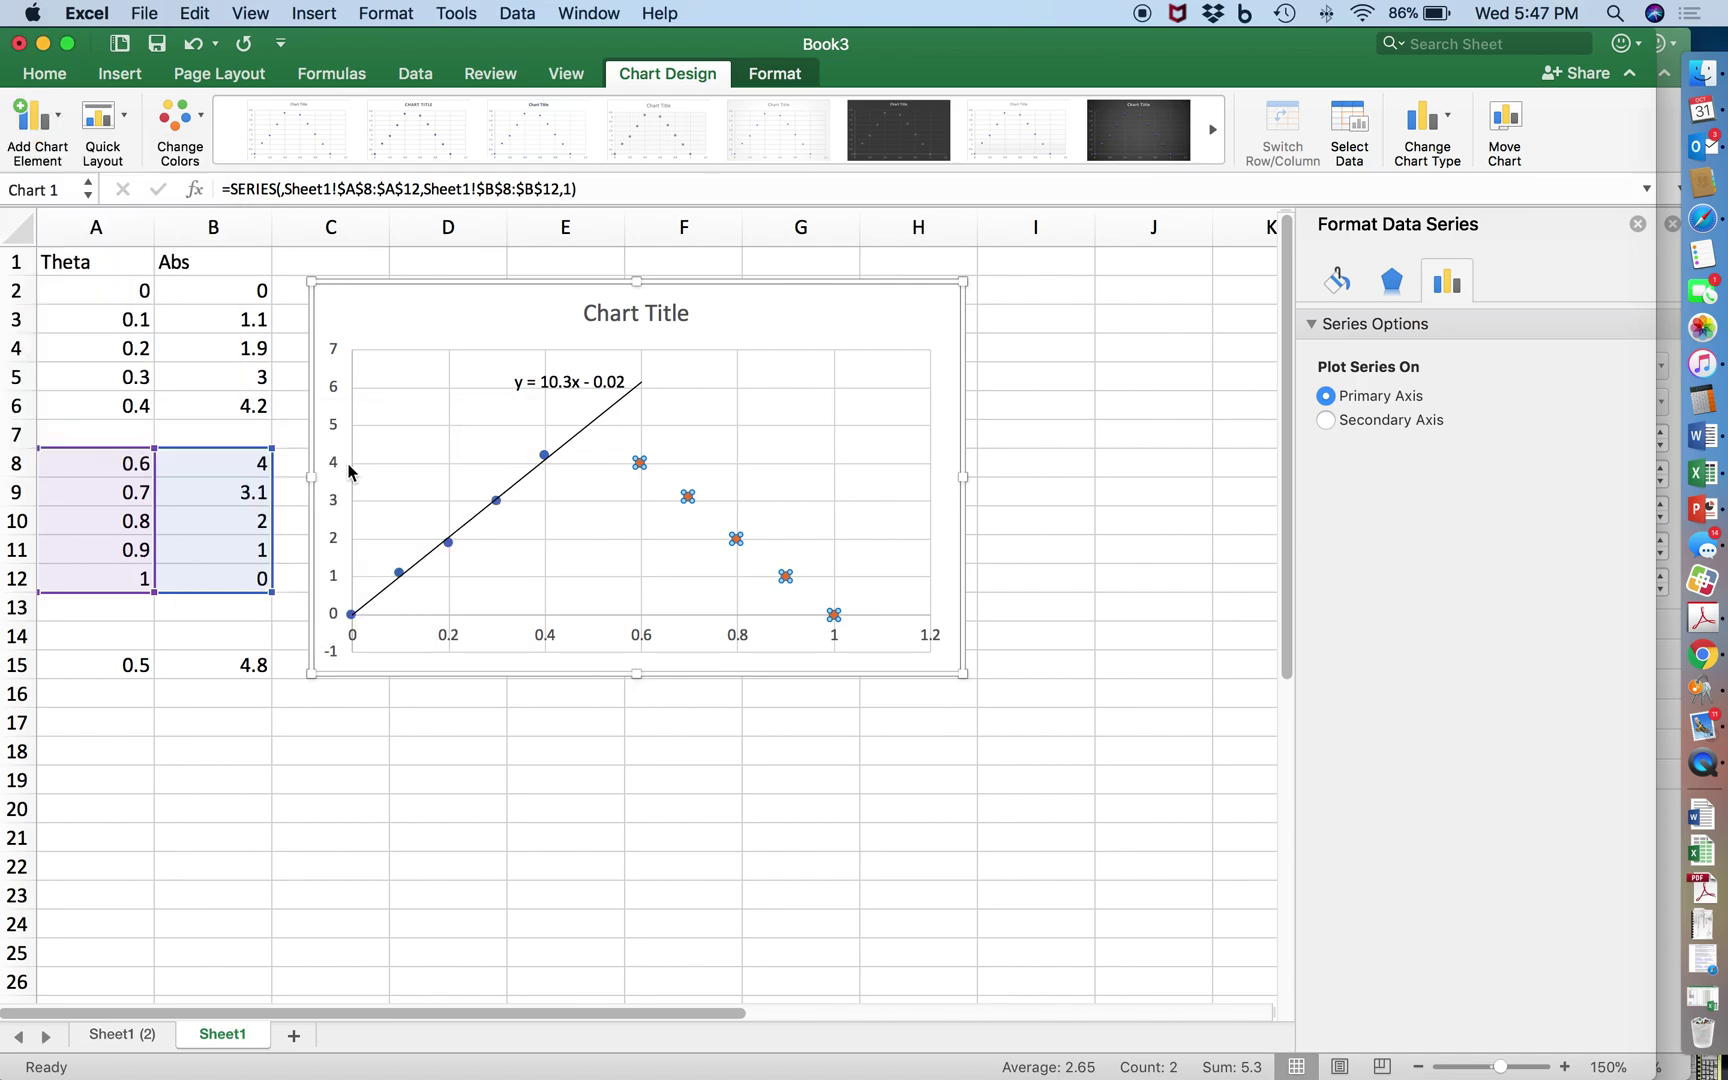
left_click(667, 489)
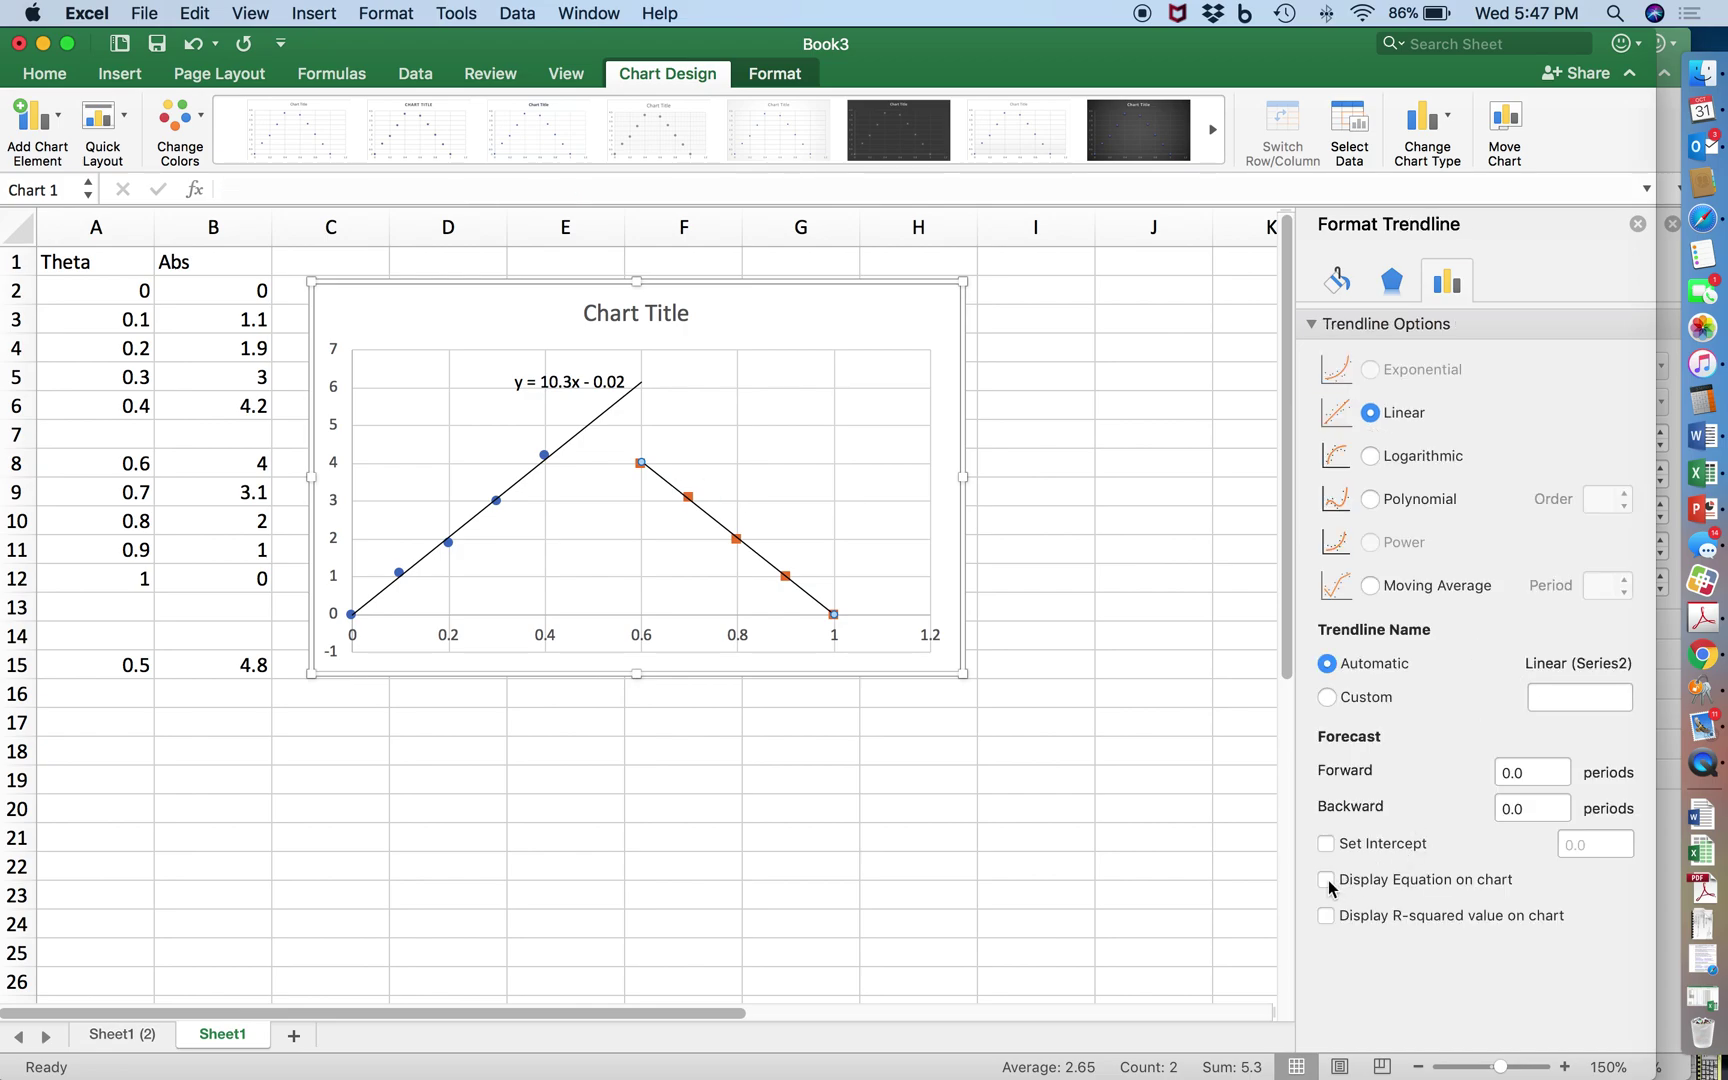
Step: Show the equation y = -10.1x + 10.1, extend the line back 0.2, and reposition both equation labels
left_click(1327, 881)
left_click(1510, 806)
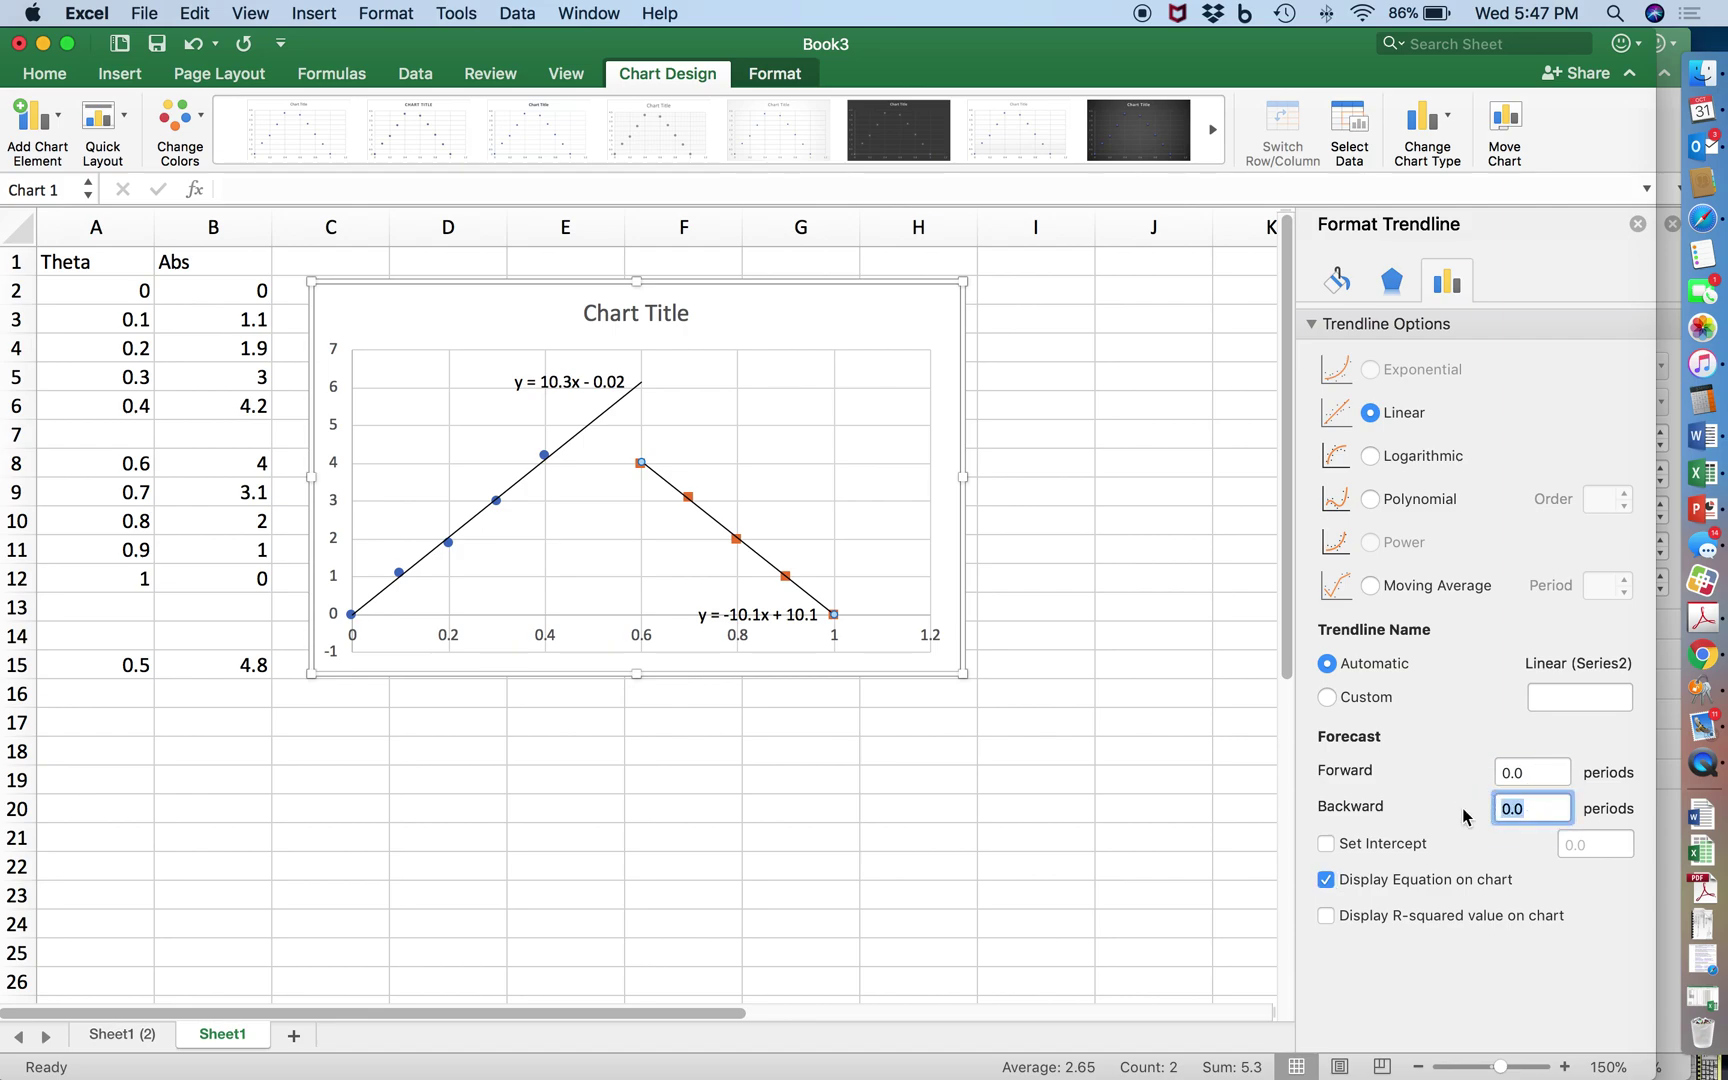
type(".2")
key("Return")
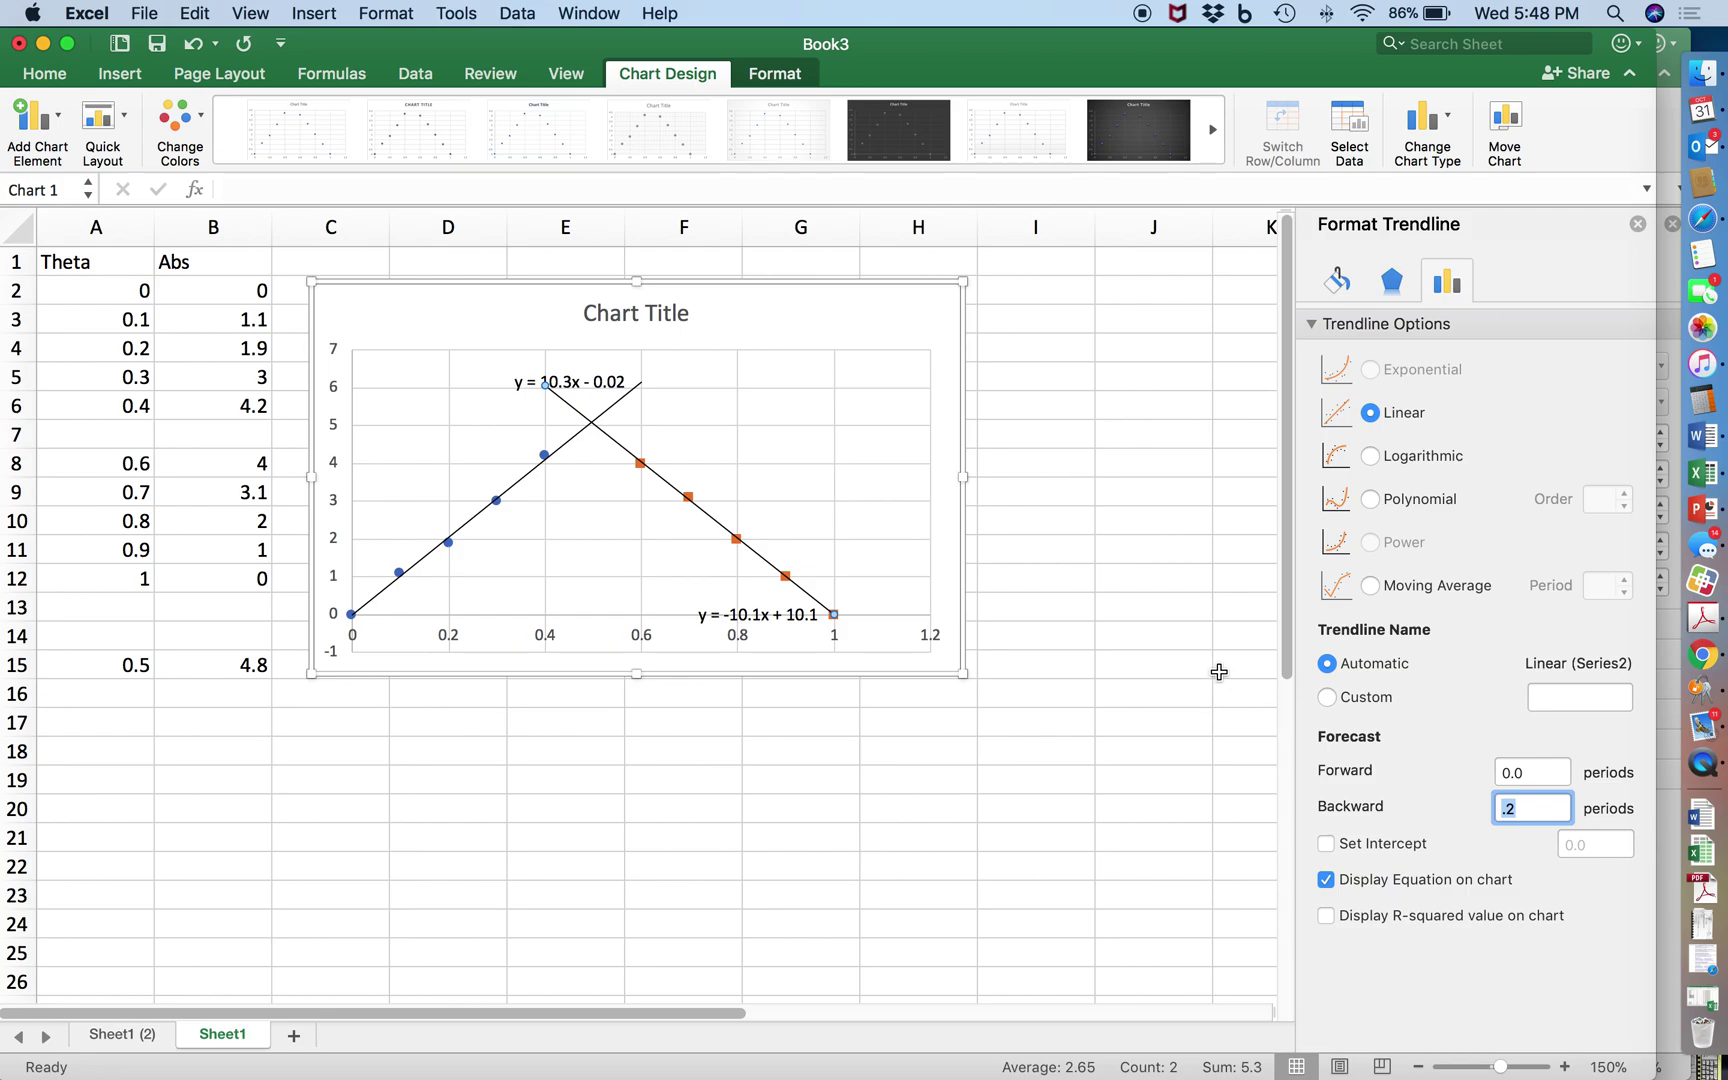
left_click_drag(590, 388, 463, 451)
left_click_drag(738, 617, 742, 452)
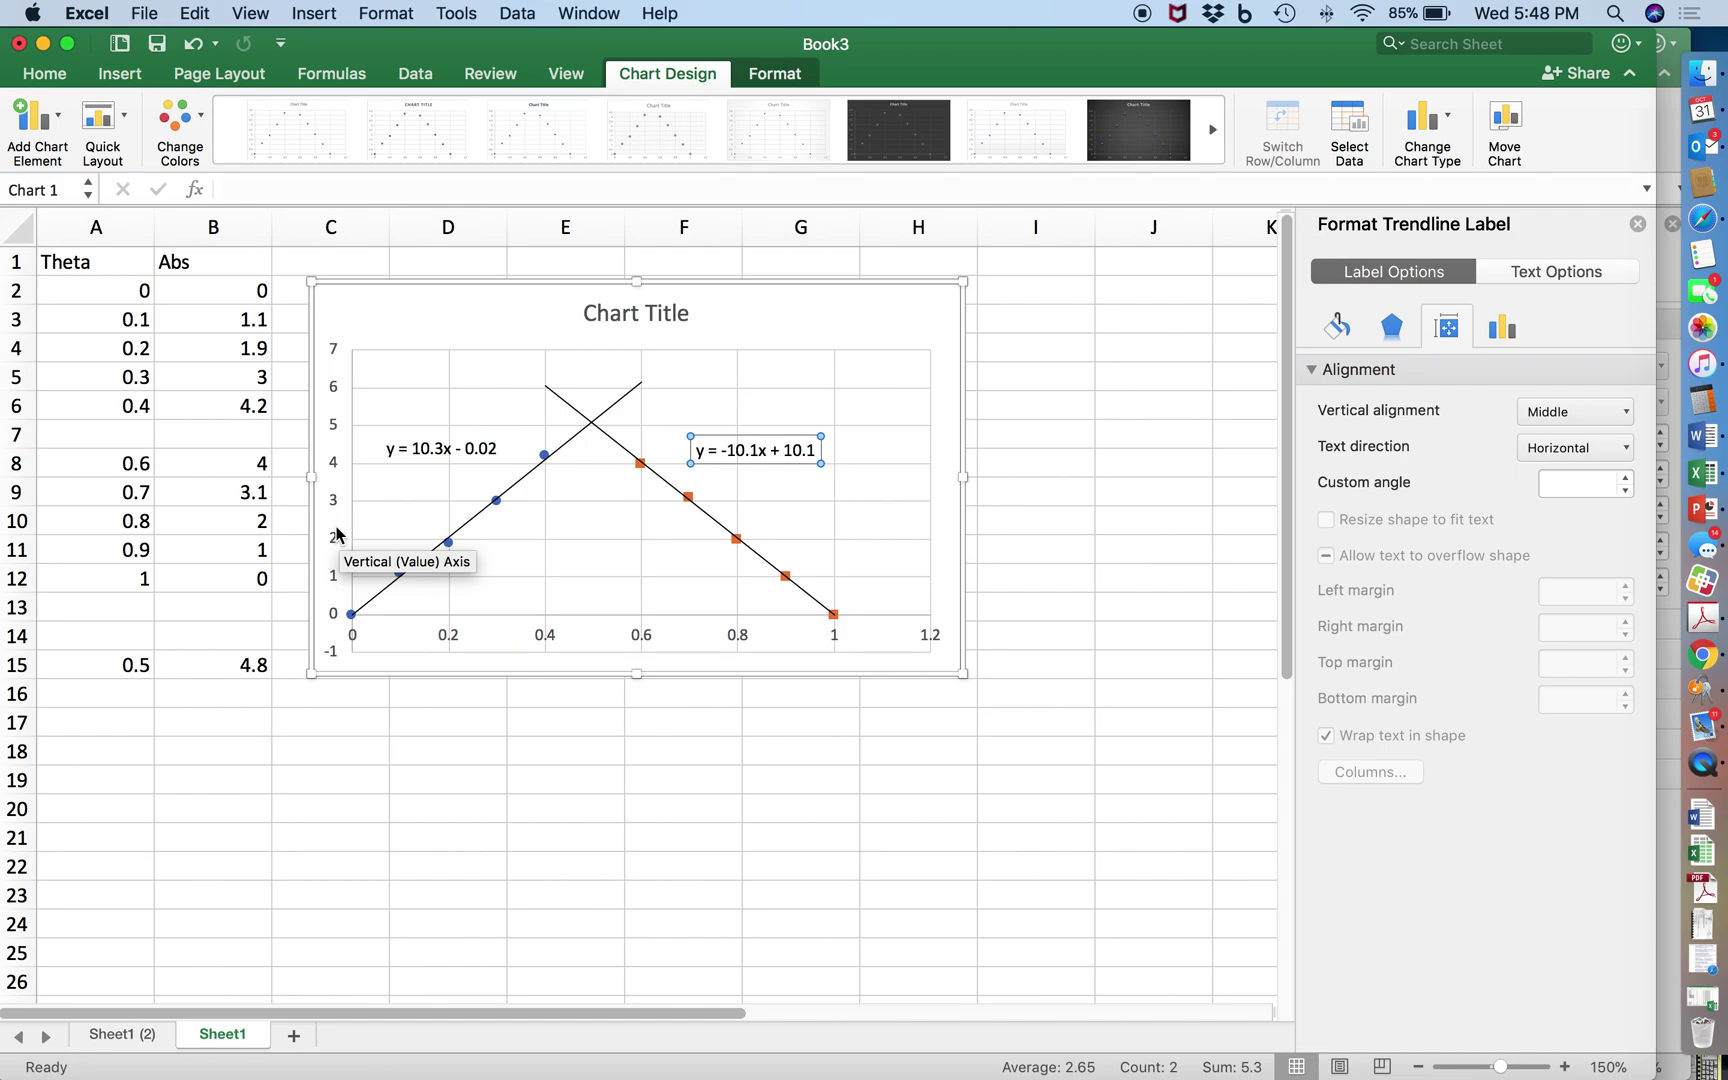
Step: Set the horizontal Theta axis maximum bound to 1.0
left_click(739, 637)
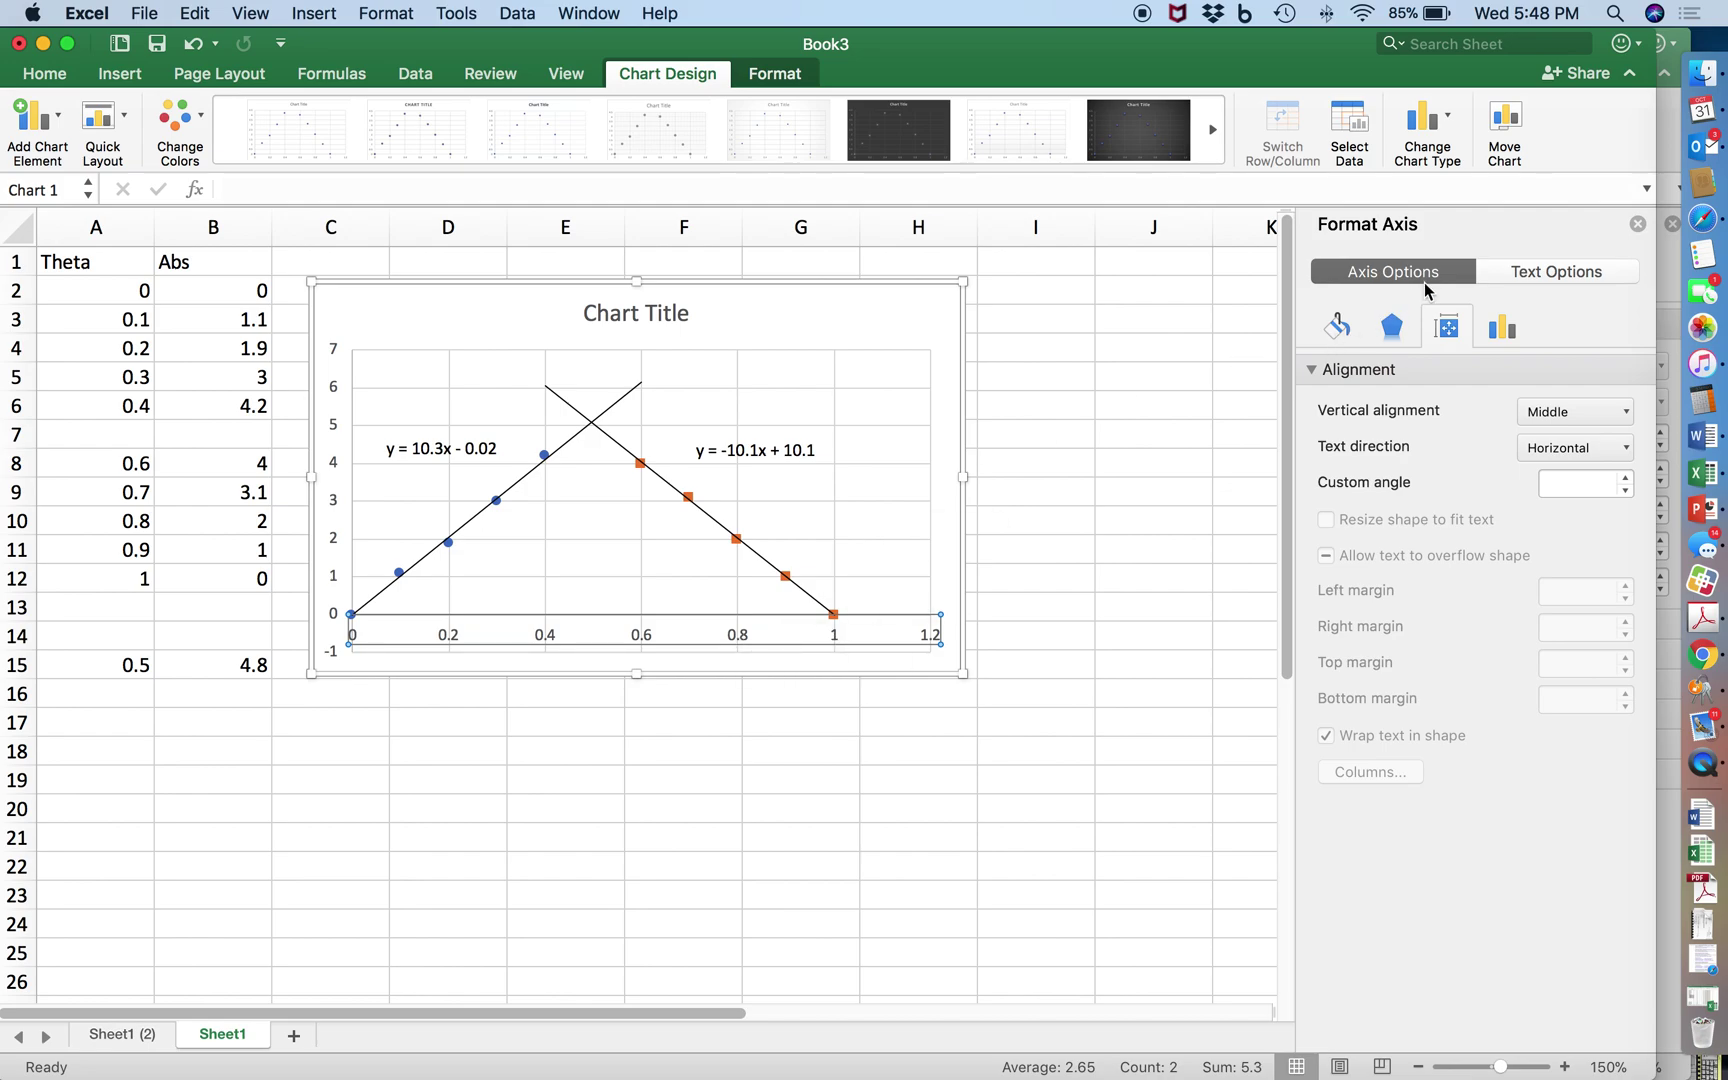
left_click(1505, 327)
left_click(1552, 482)
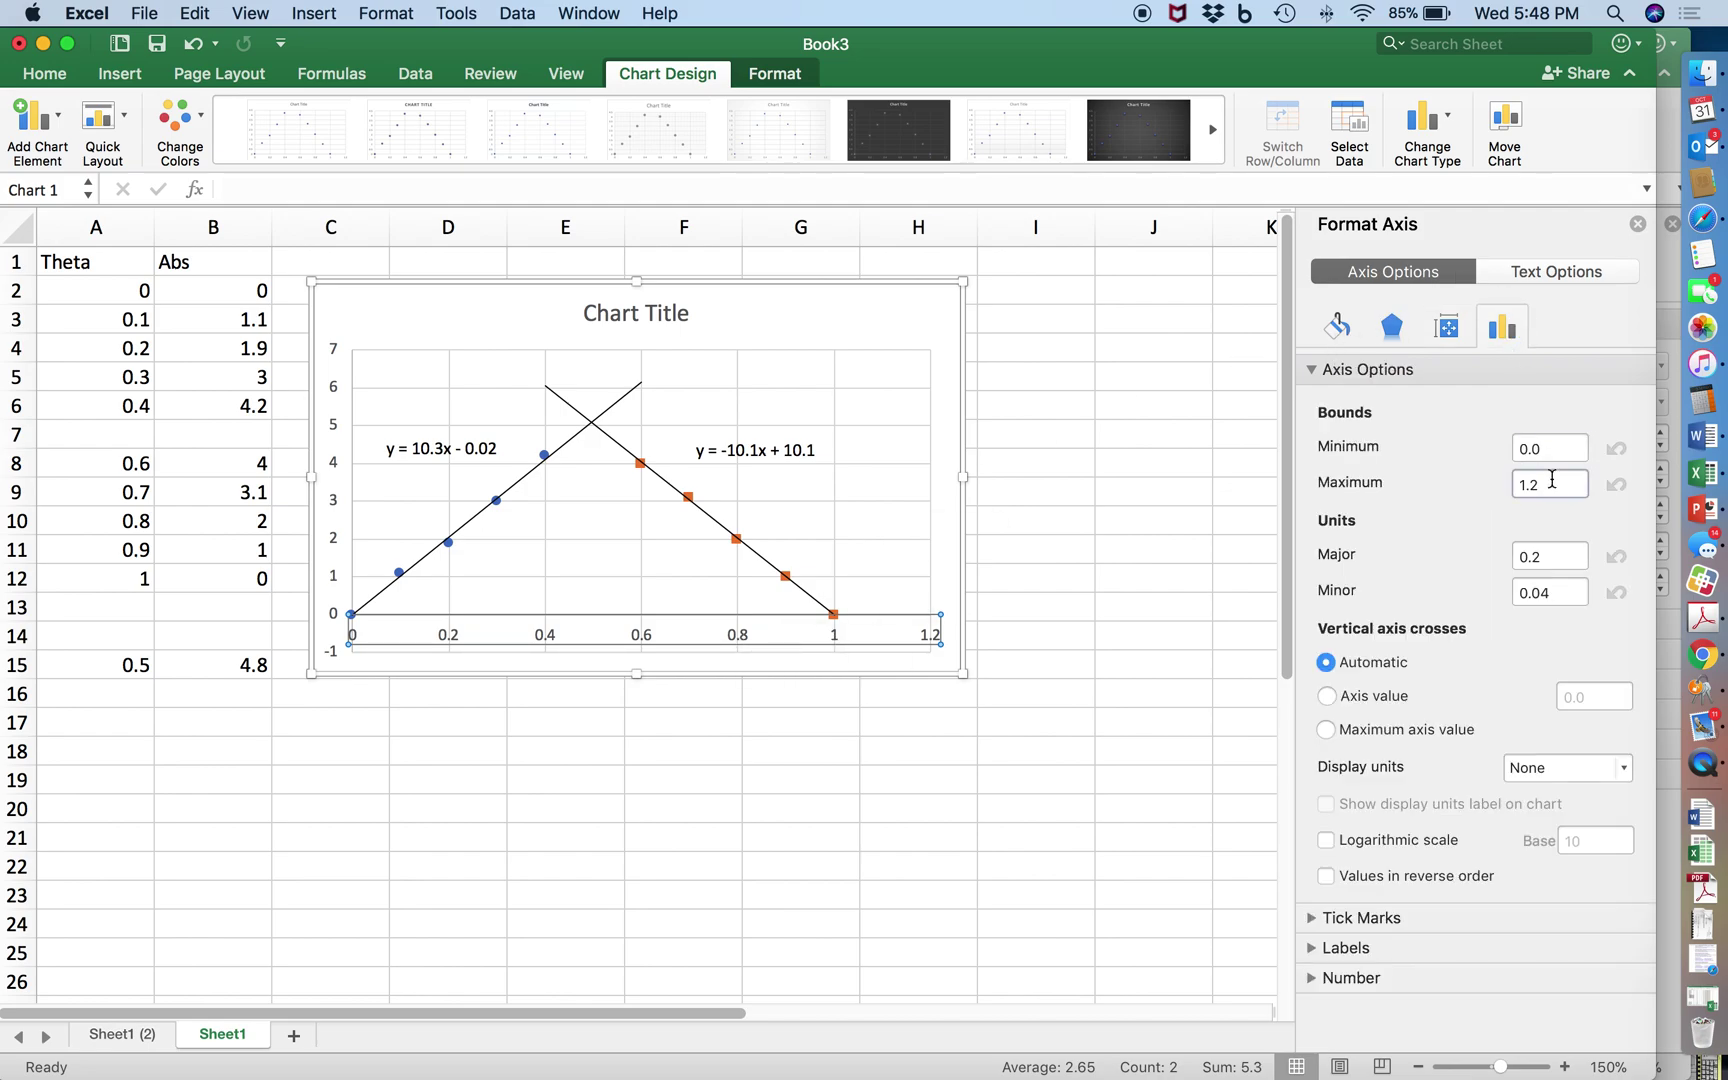
key("BackSpace")
key("BackSpace")
key("Return")
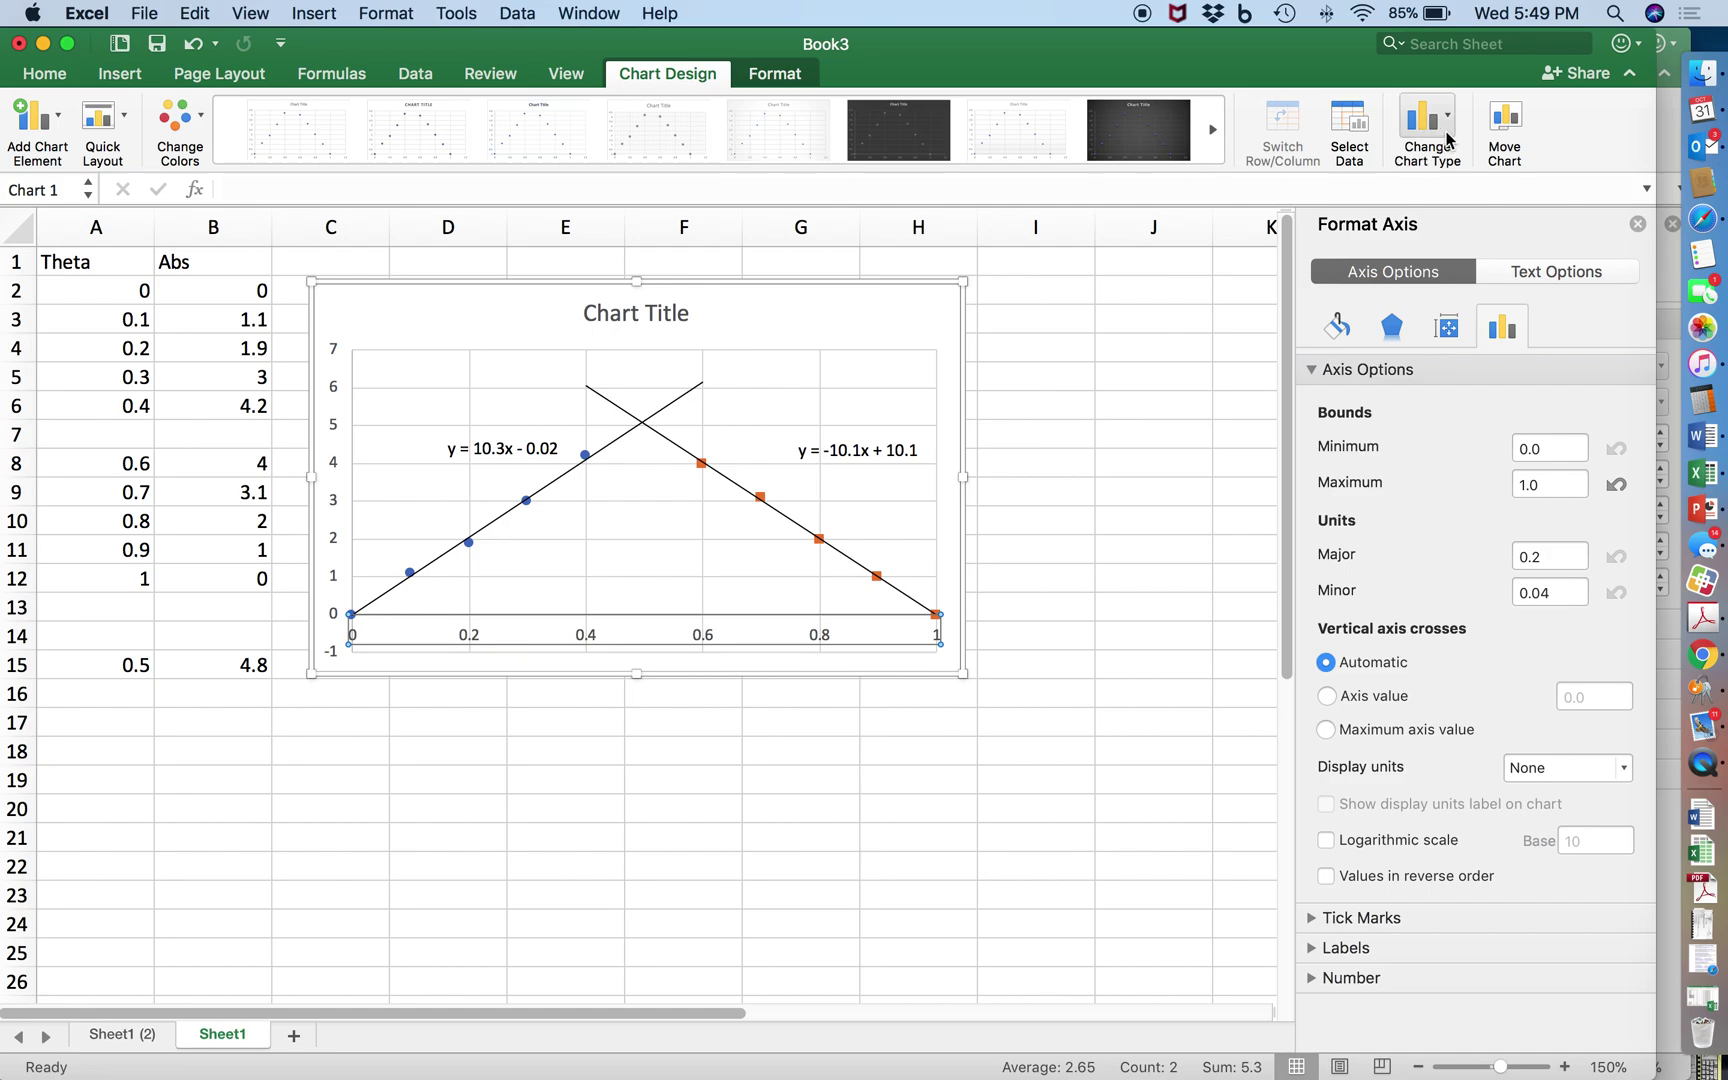
Step: Add a 'discarded data' series with X value from A15 and Y value from B15
left_click(1350, 122)
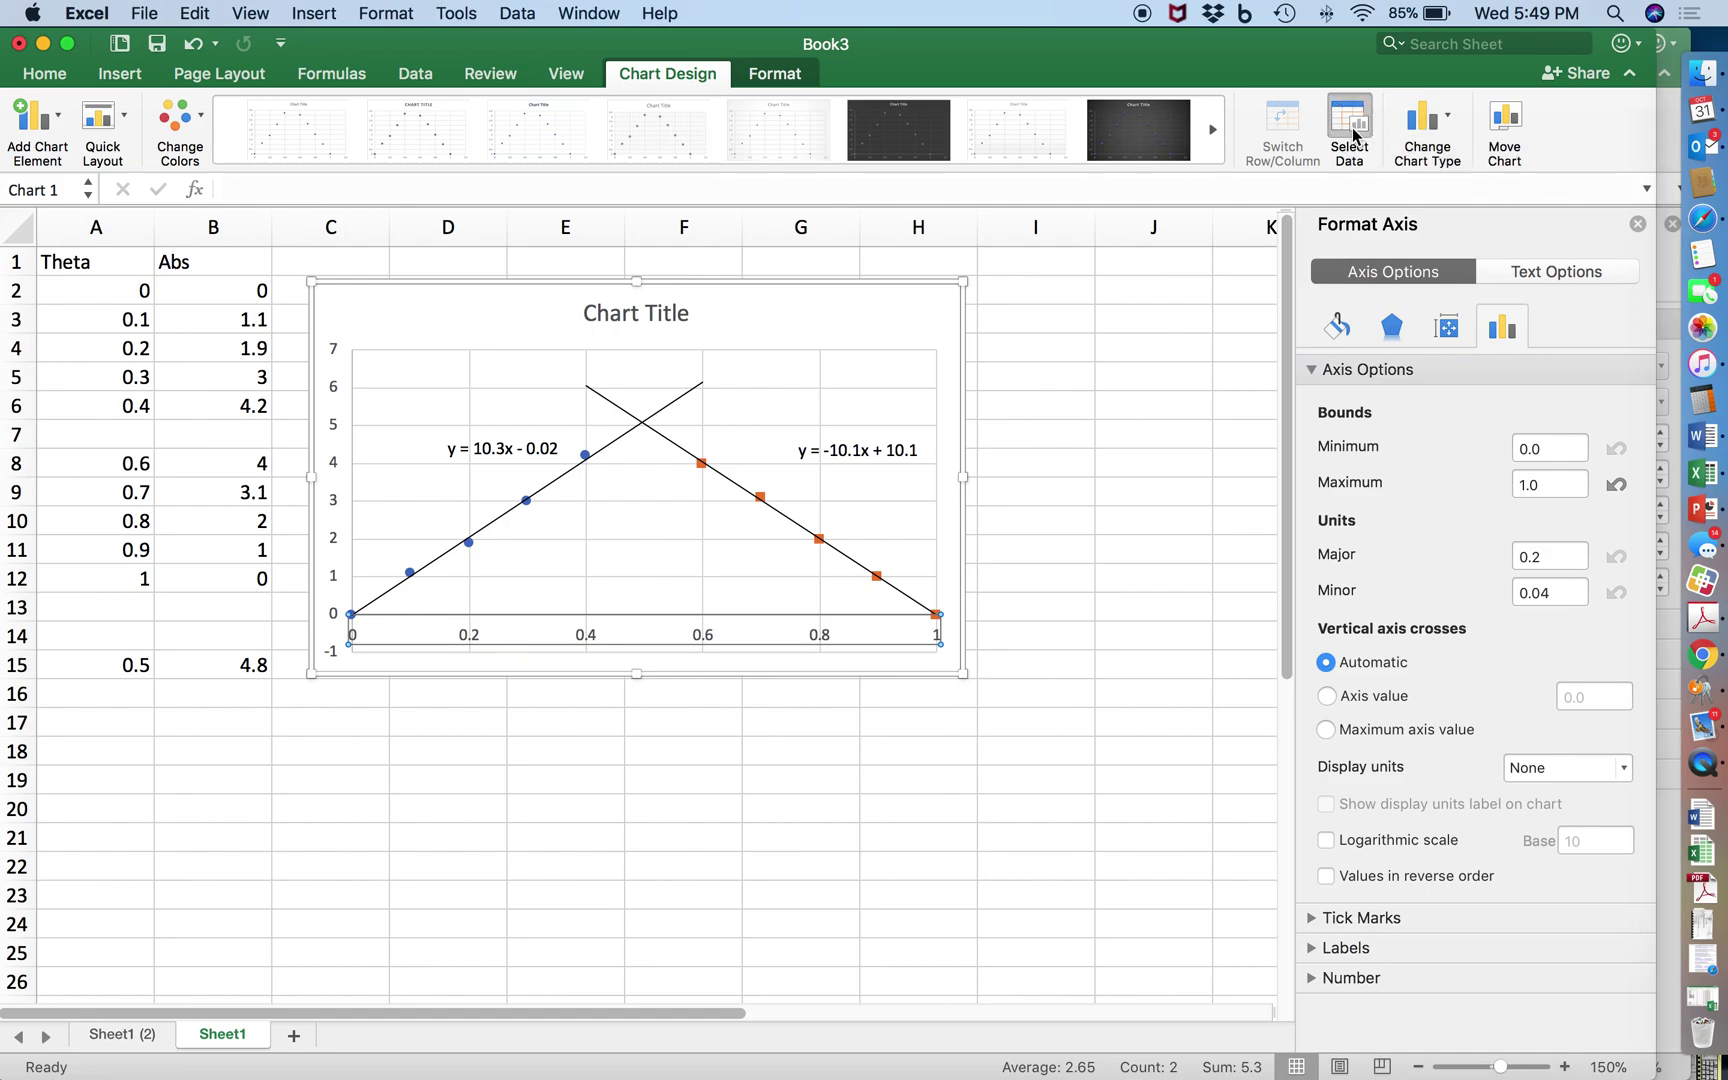
left_click_drag(1058, 148, 1504, 144)
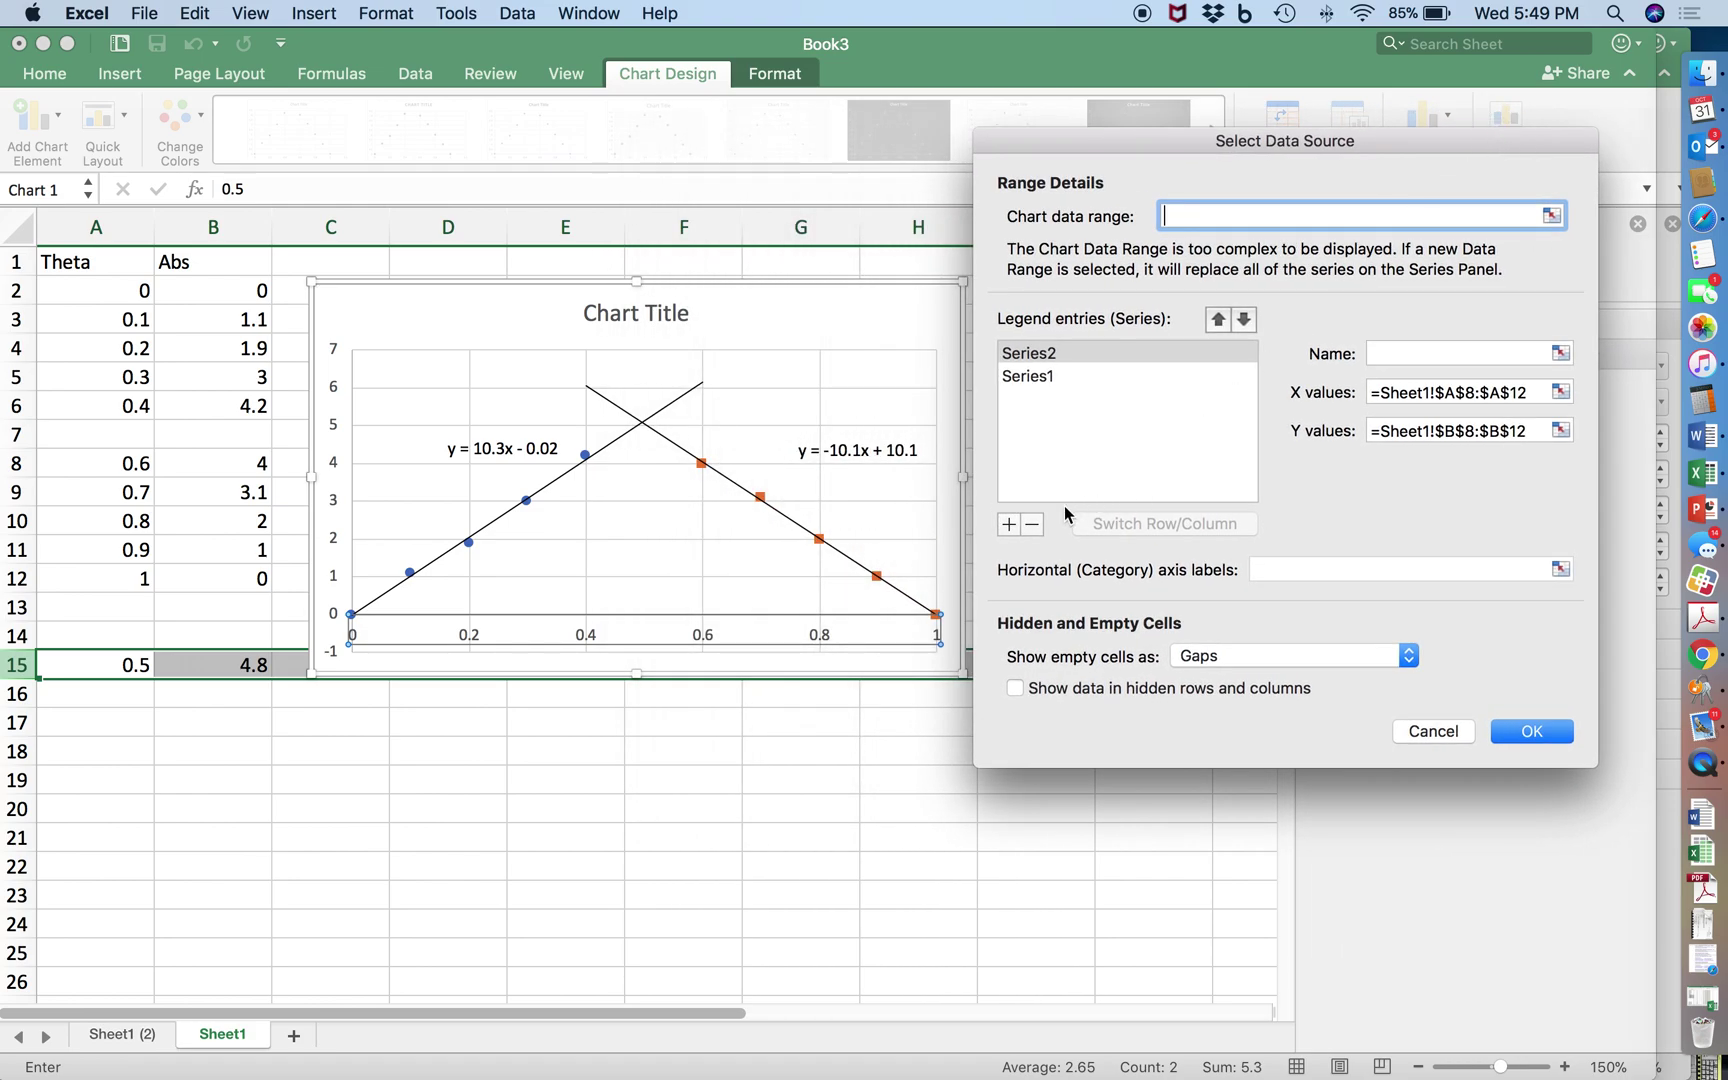
left_click(1008, 524)
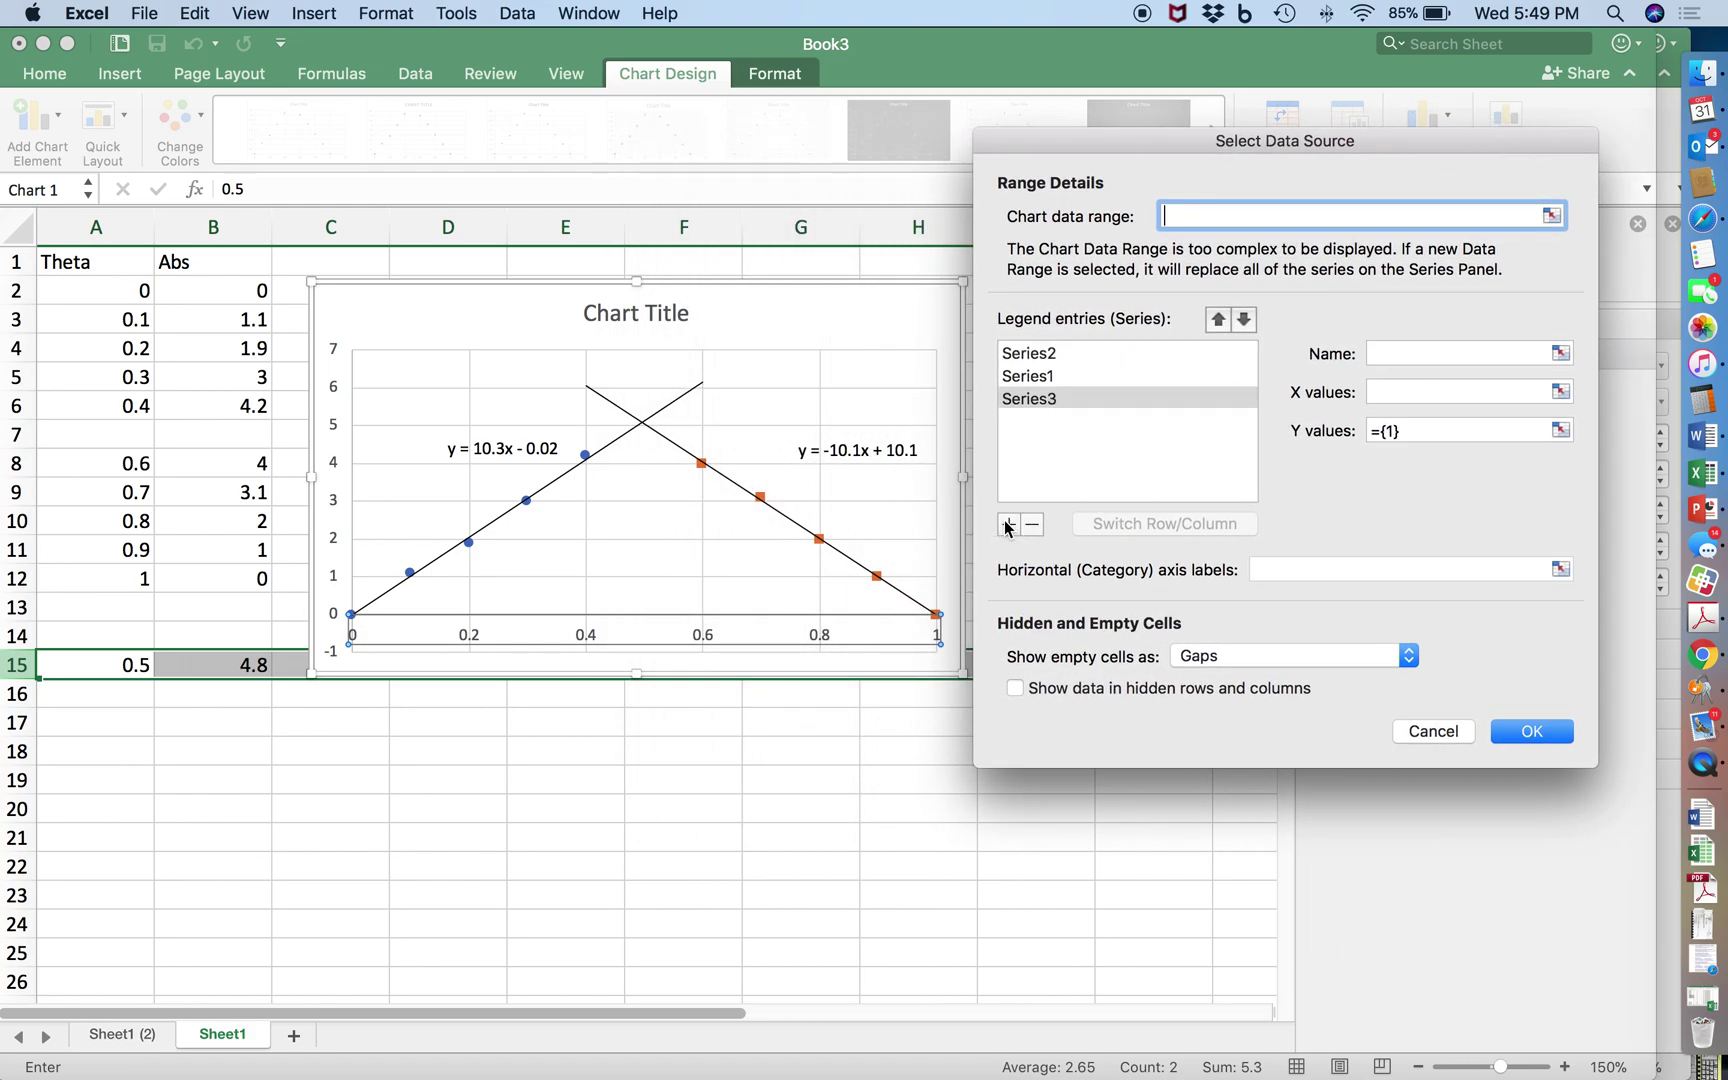
left_click(1403, 353)
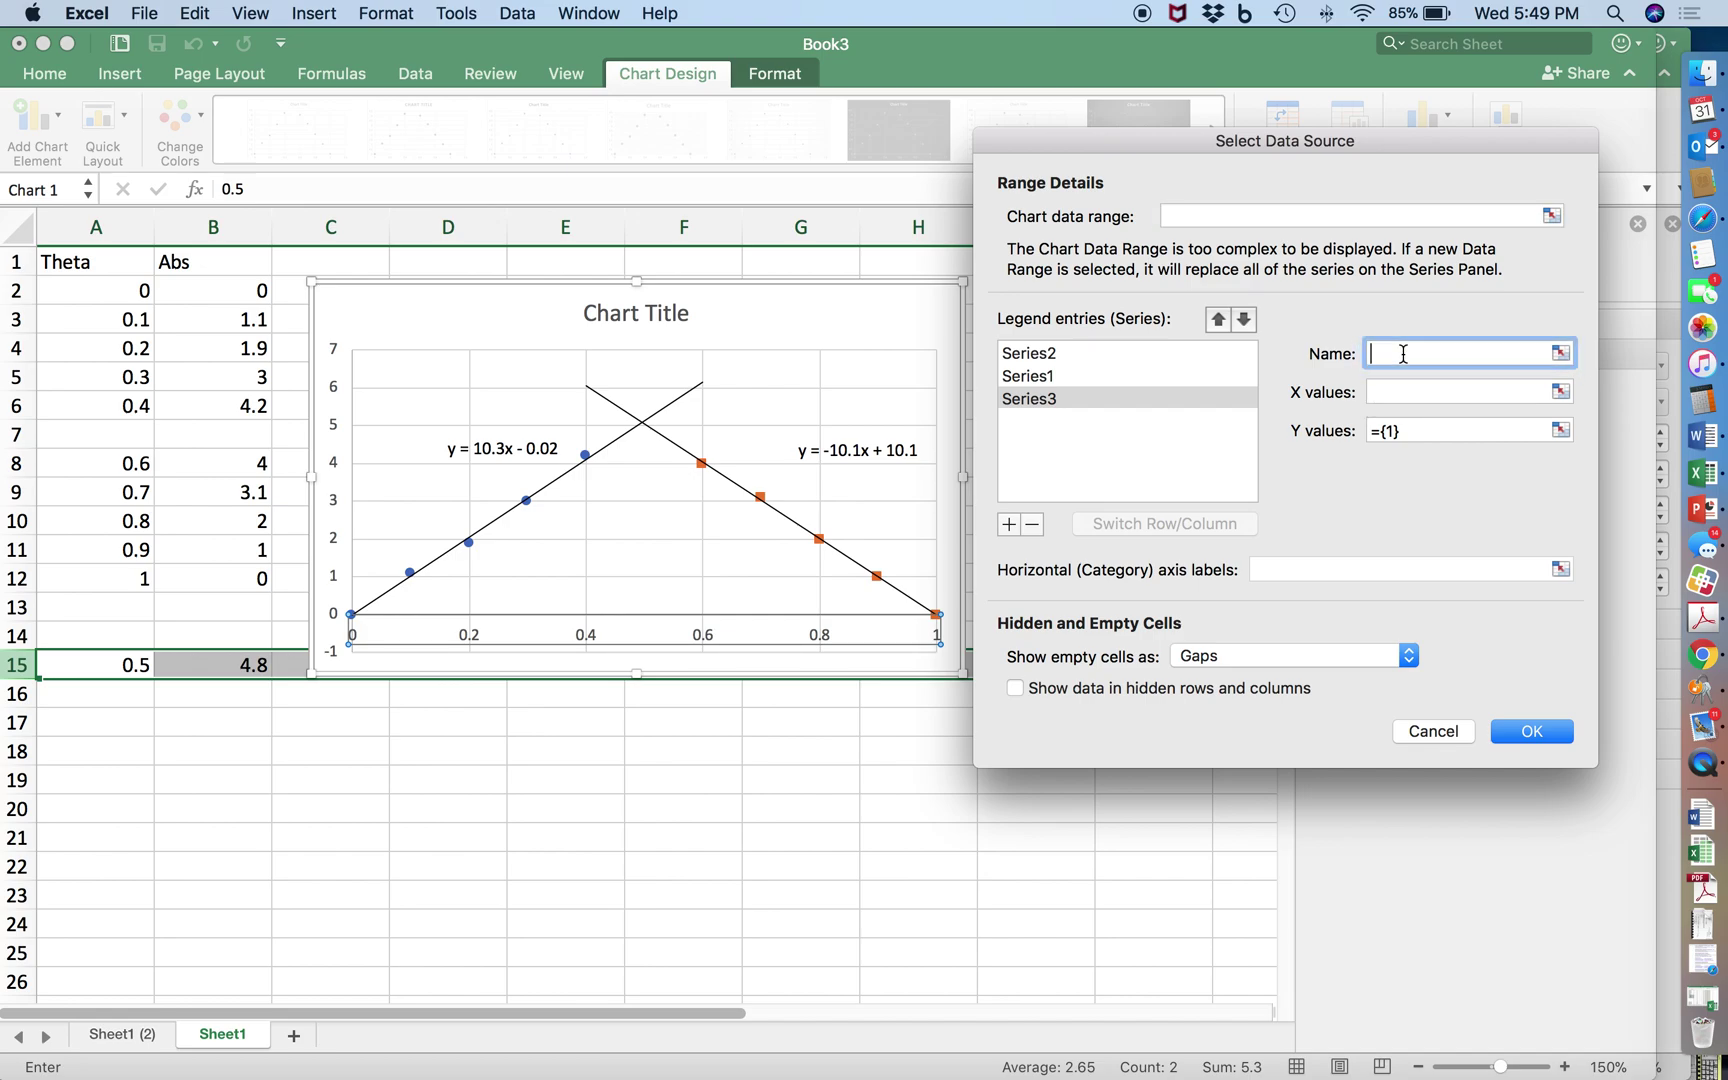
type("discarded data")
left_click(1452, 394)
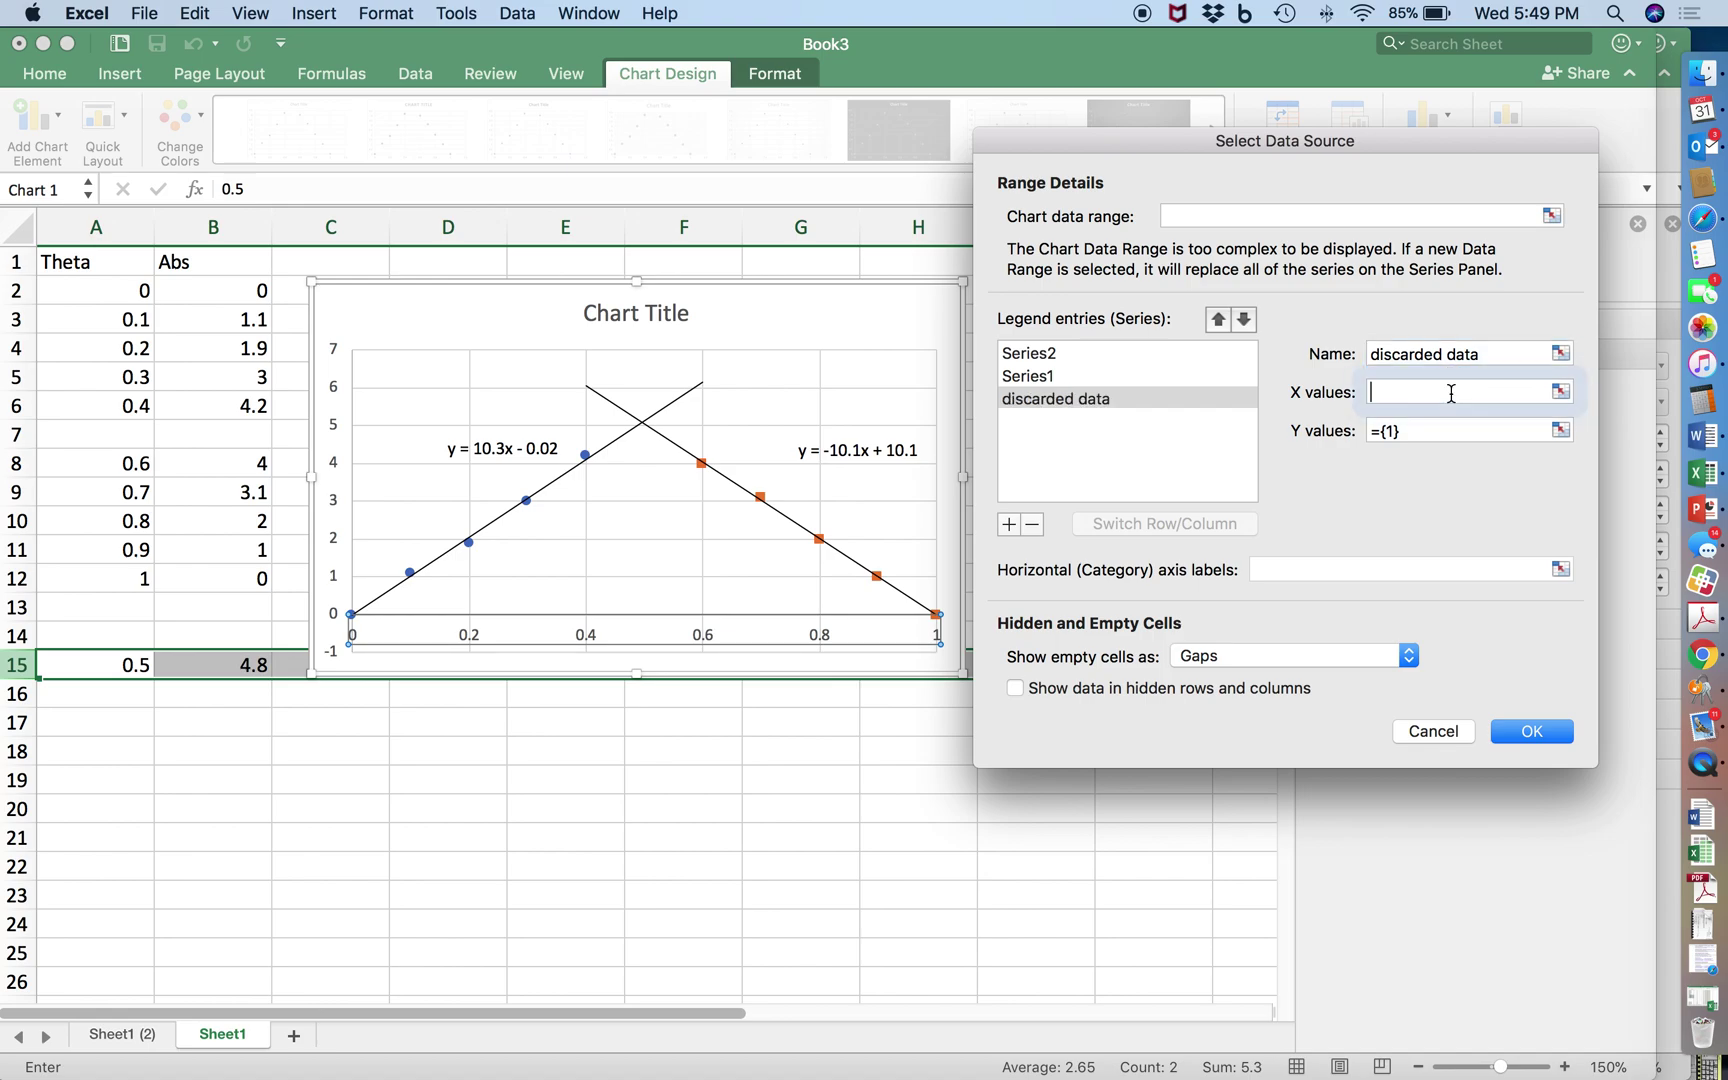
left_click(121, 662)
key("Tab")
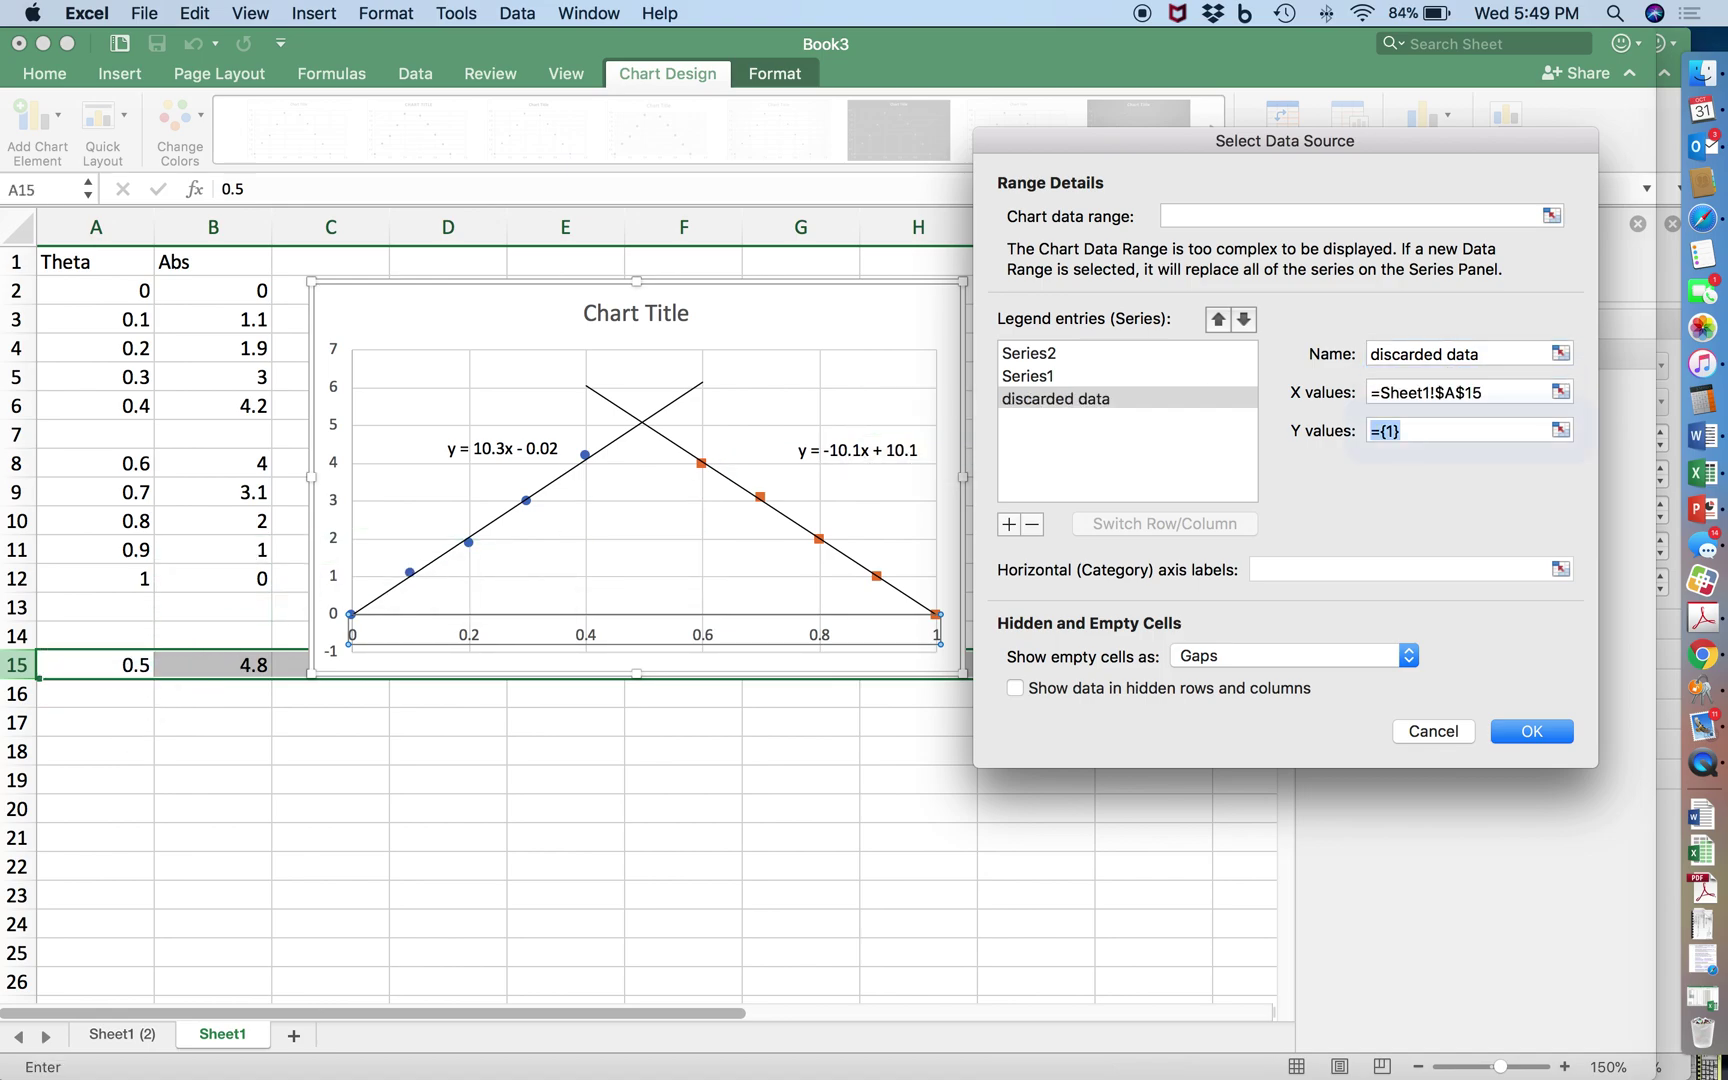
left_click(240, 663)
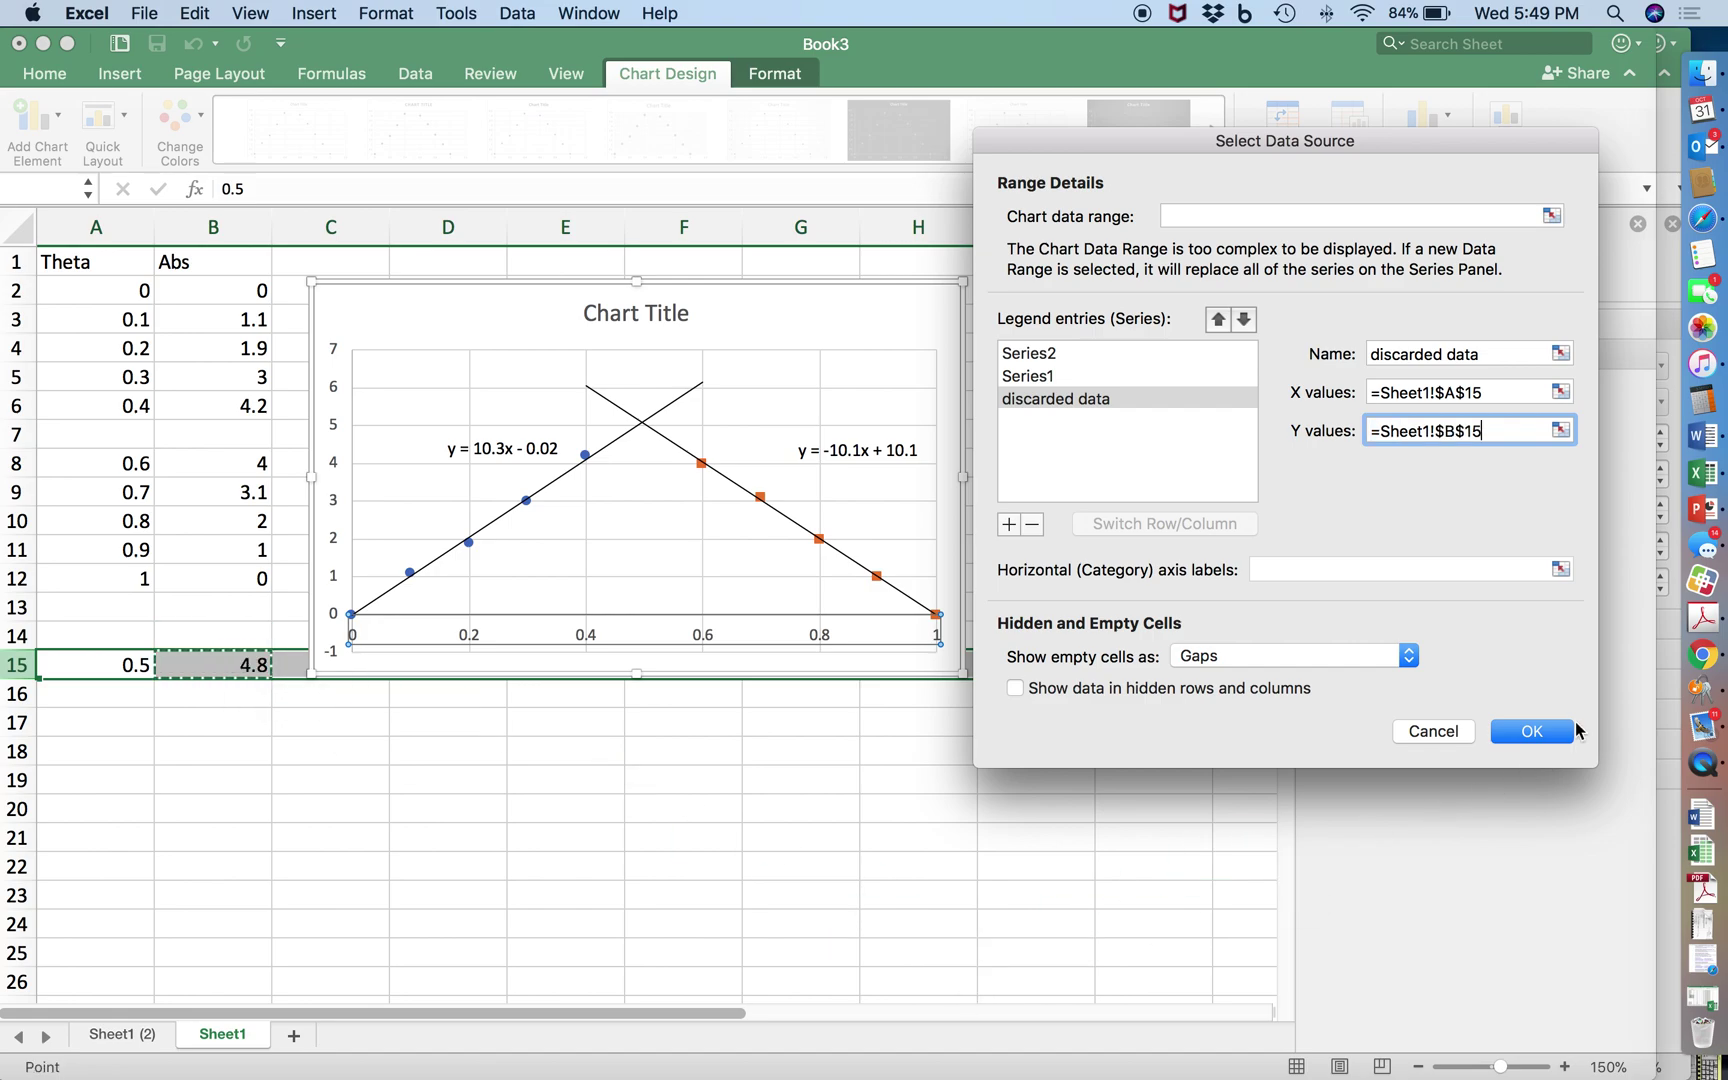
left_click(1540, 731)
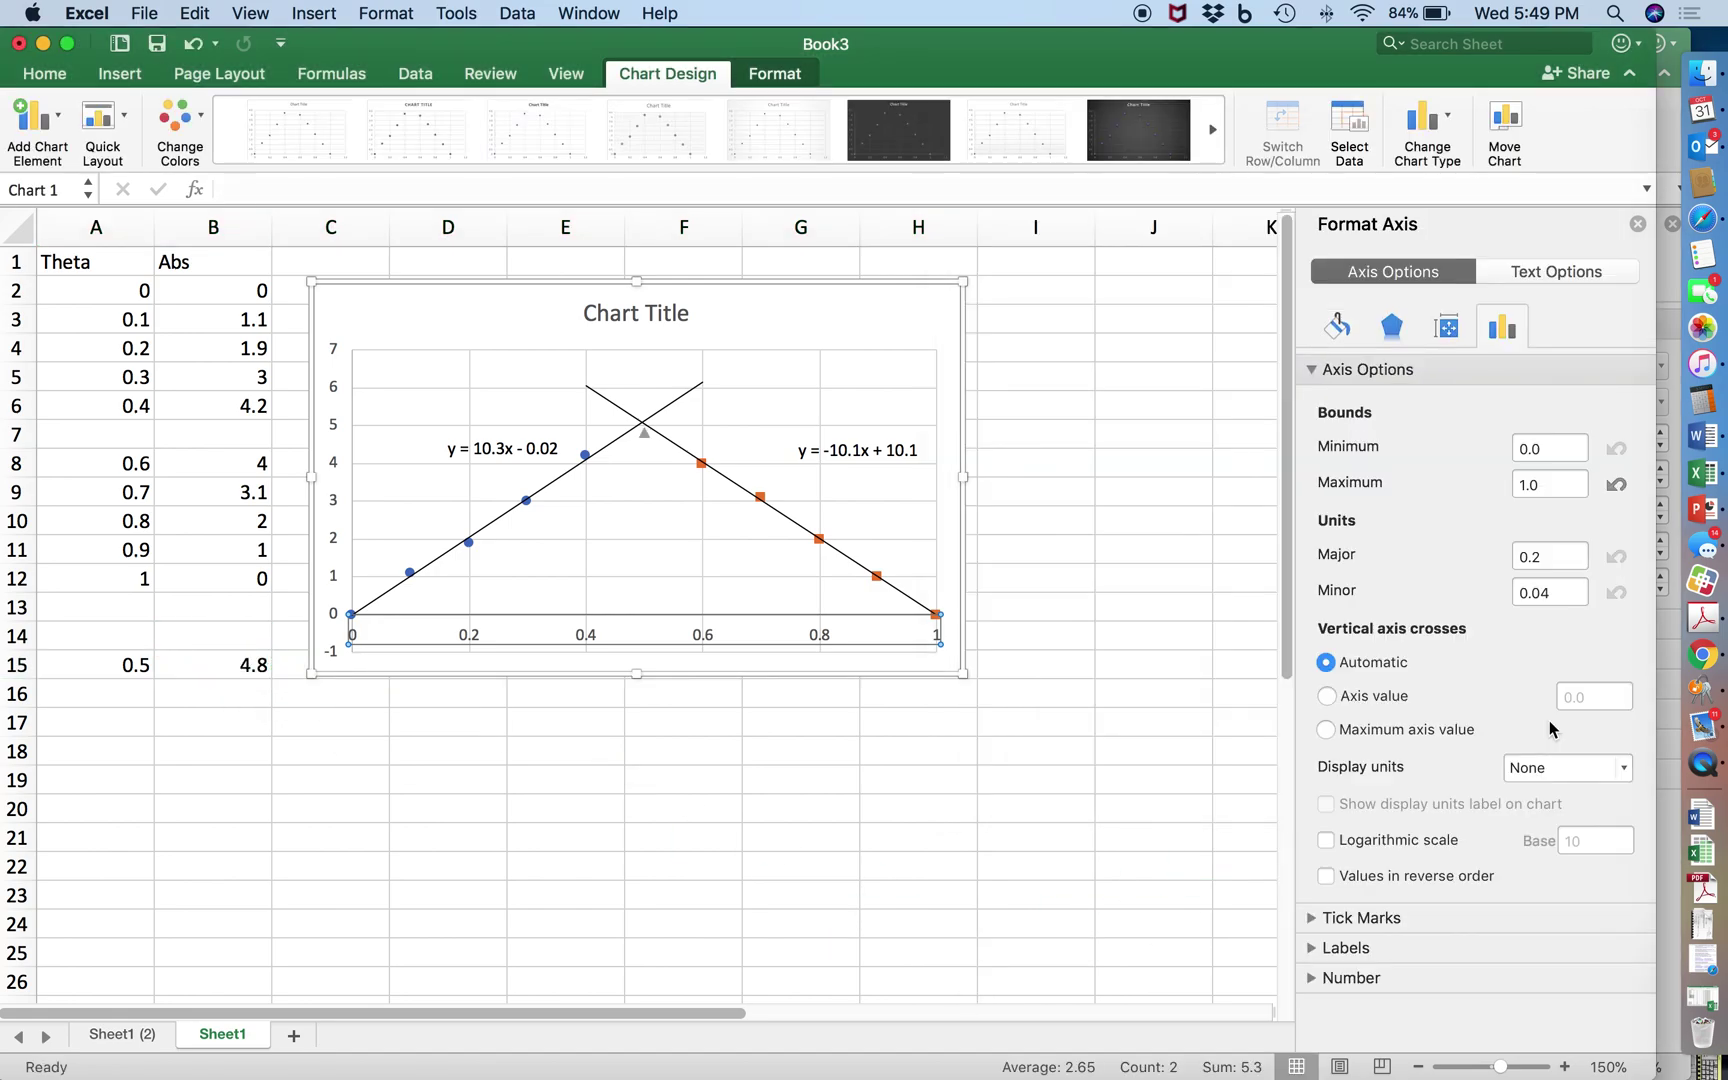